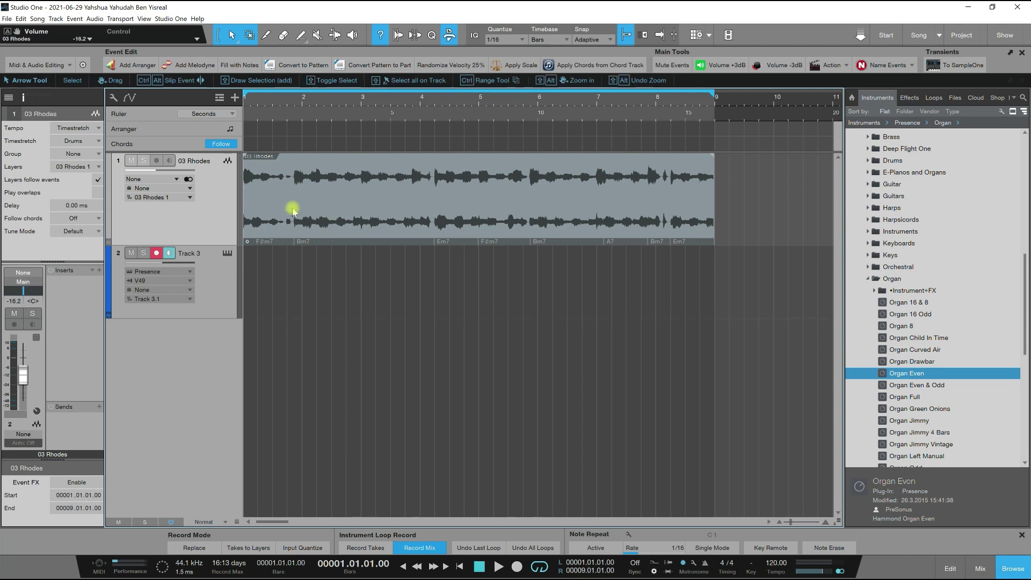
# Play back the 03 Rhodes audio event to hear it, and stop playback
pyautogui.click(333, 213)
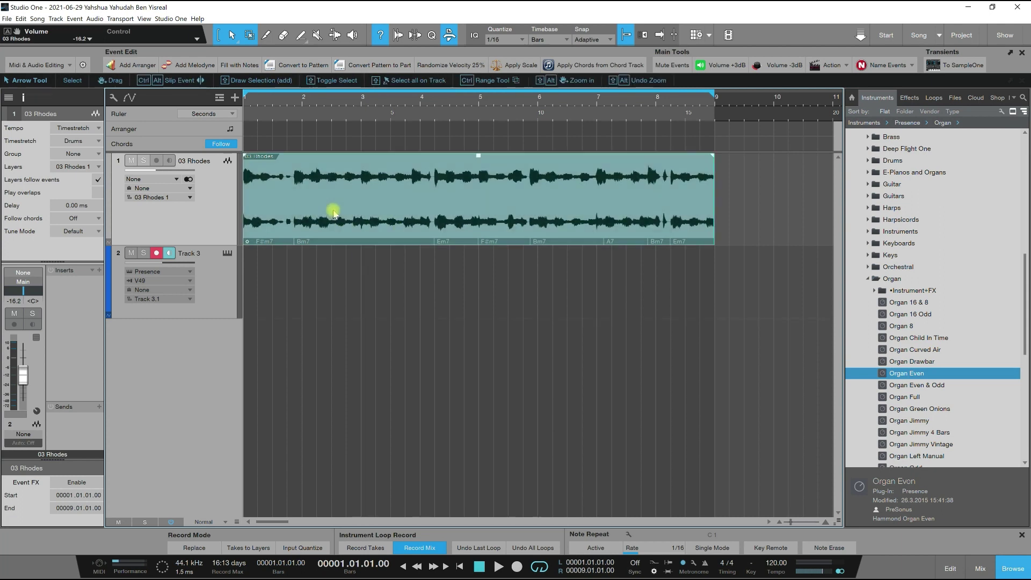
pyautogui.click(497, 568)
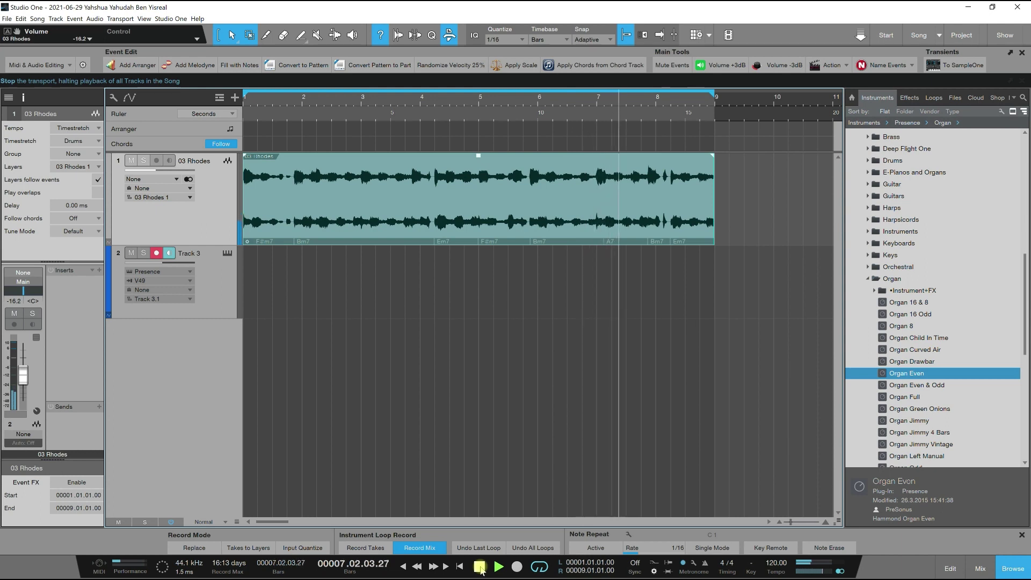
pyautogui.click(480, 567)
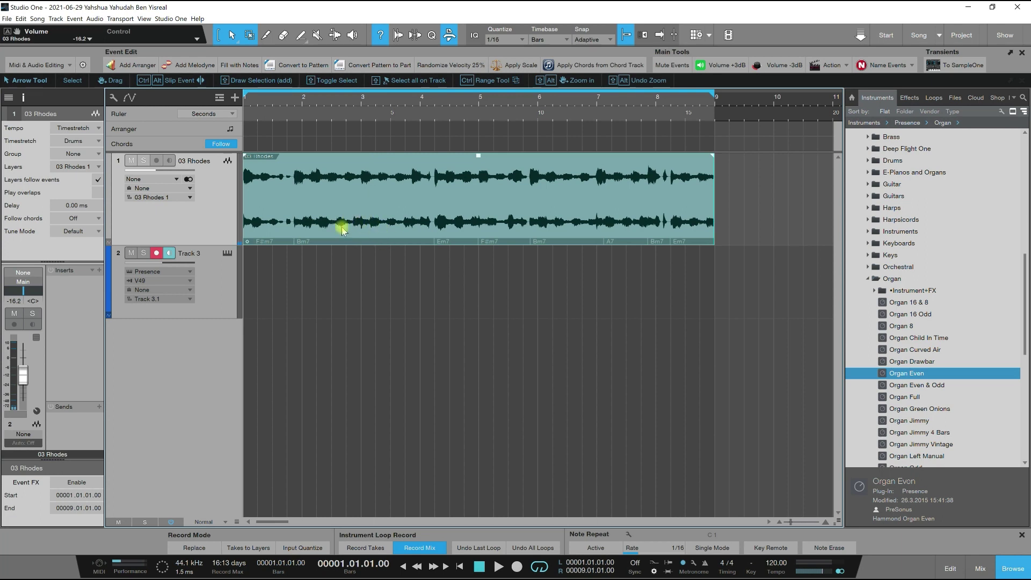
# Extract the chords of the 03 Rhodes audio event onto the chord track
pyautogui.rightClick(367, 214)
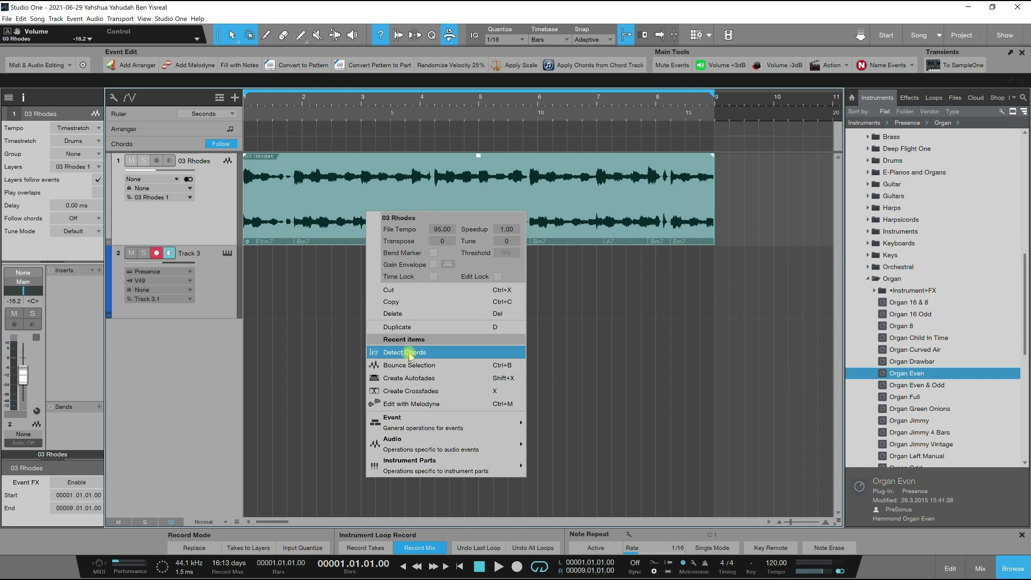
pyautogui.click(256, 354)
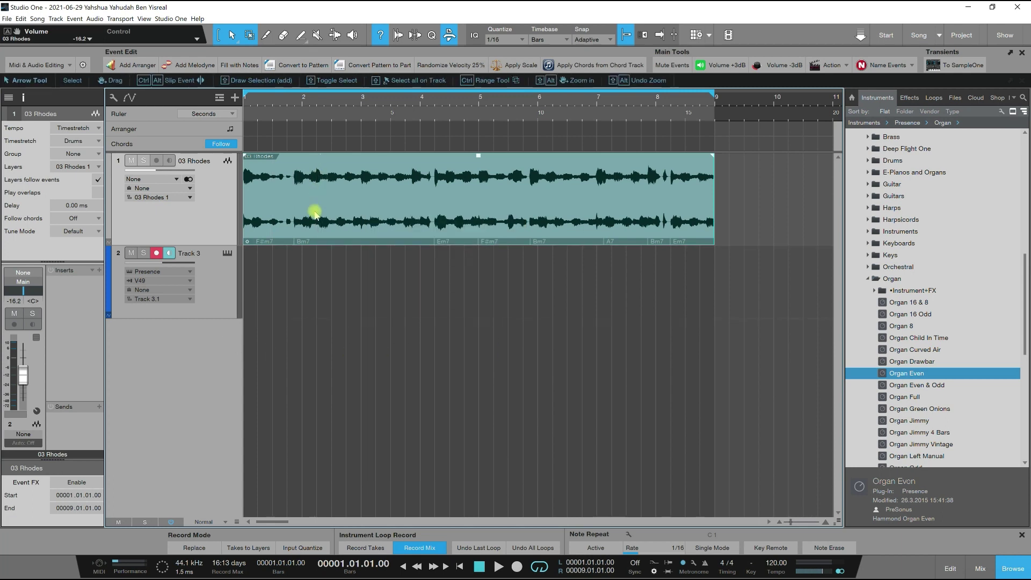
pyautogui.moveTo(315, 214); pyautogui.dragTo(301, 145)
# Go through the individual chords on the chord track from the first to the final Bm7
pyautogui.click(274, 143)
pyautogui.click(307, 144)
pyautogui.click(443, 144)
pyautogui.click(502, 144)
pyautogui.click(553, 144)
pyautogui.click(615, 144)
pyautogui.click(671, 144)
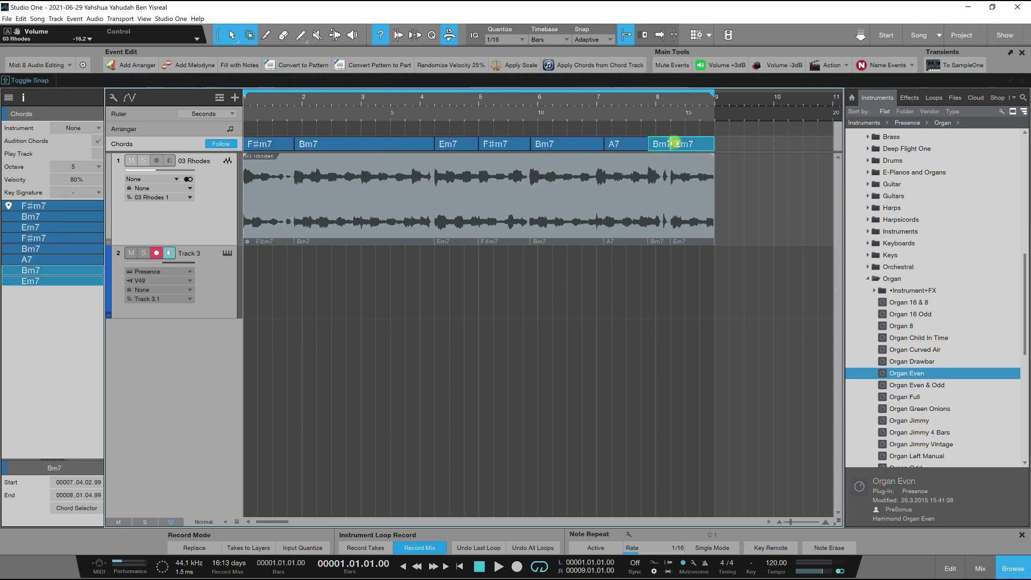
# Change the colour of the first F#m7 chord on the chord track to yellow
pyautogui.rightClick(275, 148)
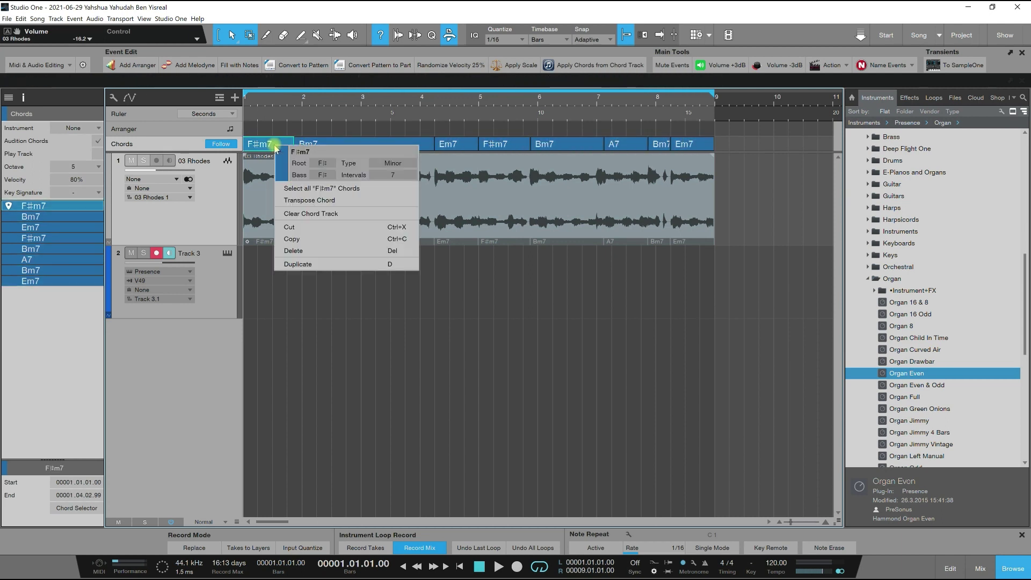
pyautogui.click(282, 162)
pyautogui.click(395, 193)
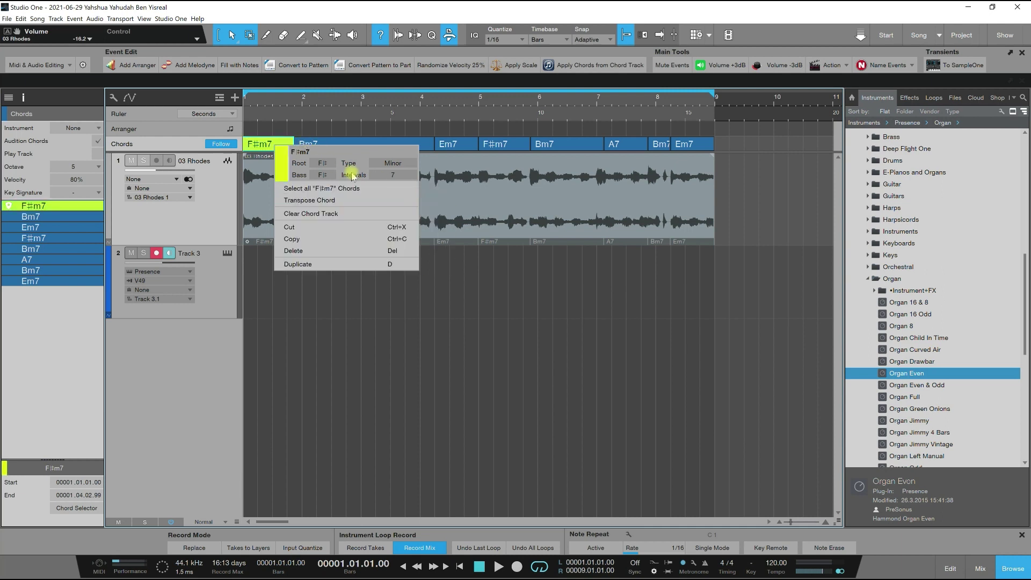
pyautogui.click(474, 330)
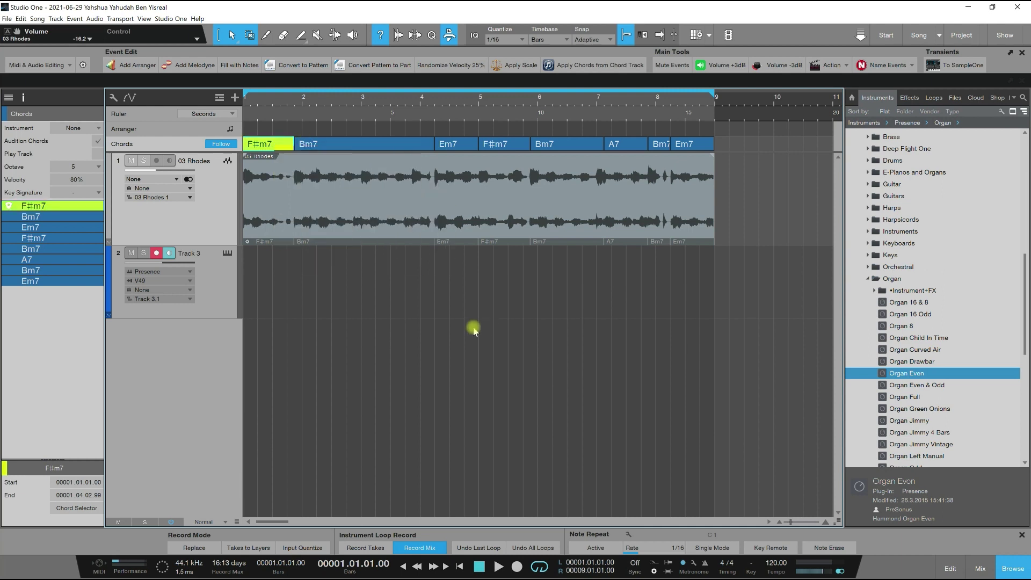
# Check the first chord in the Chord Selector and set the song's key signature to F#m
pyautogui.doubleClick(277, 148)
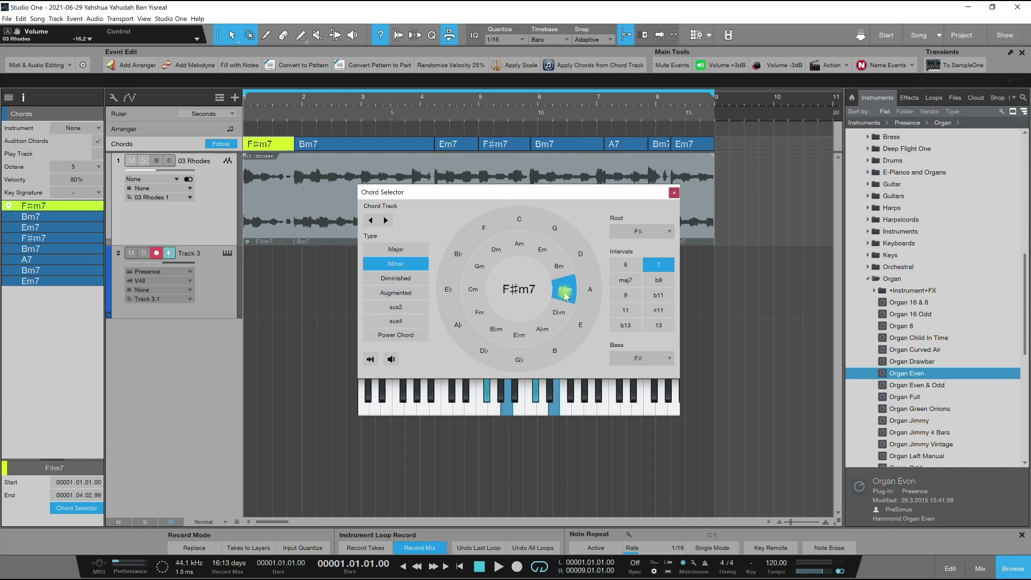
pyautogui.click(674, 193)
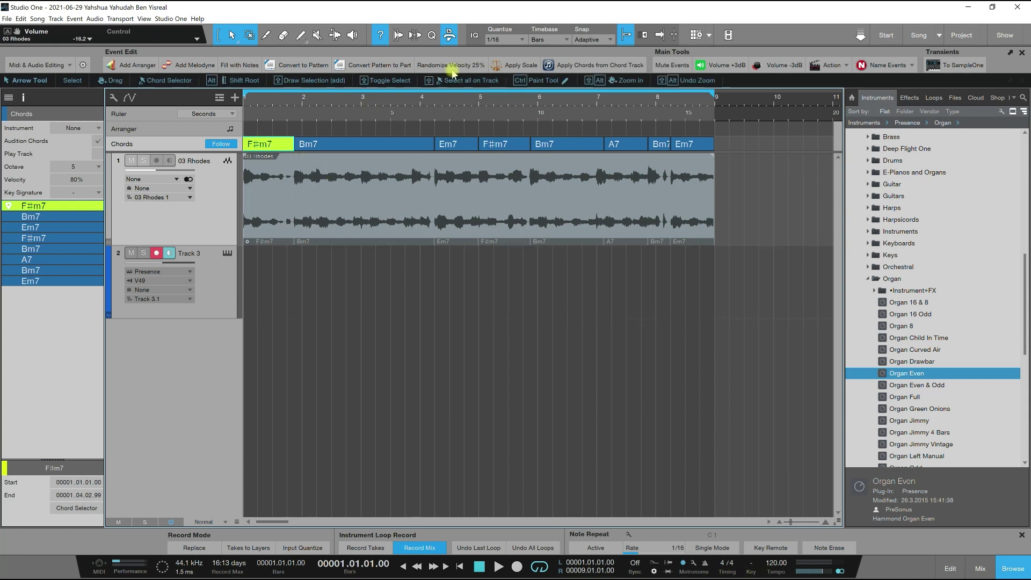
pyautogui.click(515, 66)
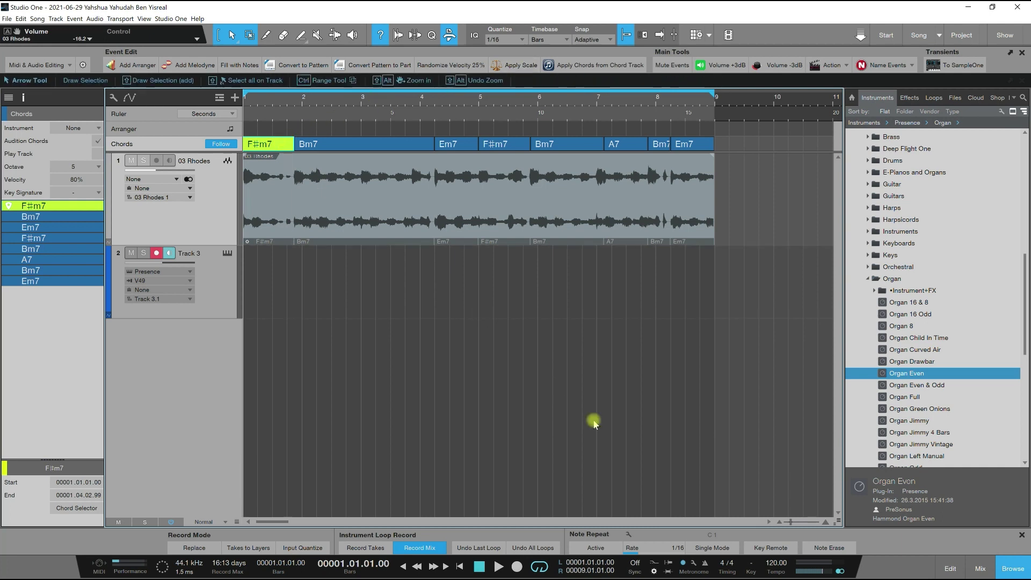
pyautogui.click(754, 570)
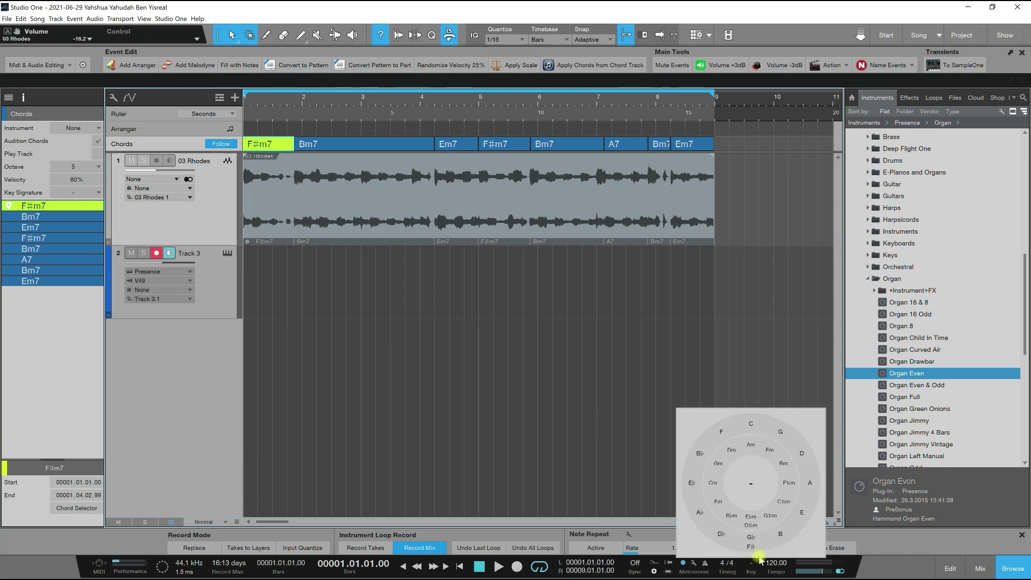
pyautogui.click(788, 483)
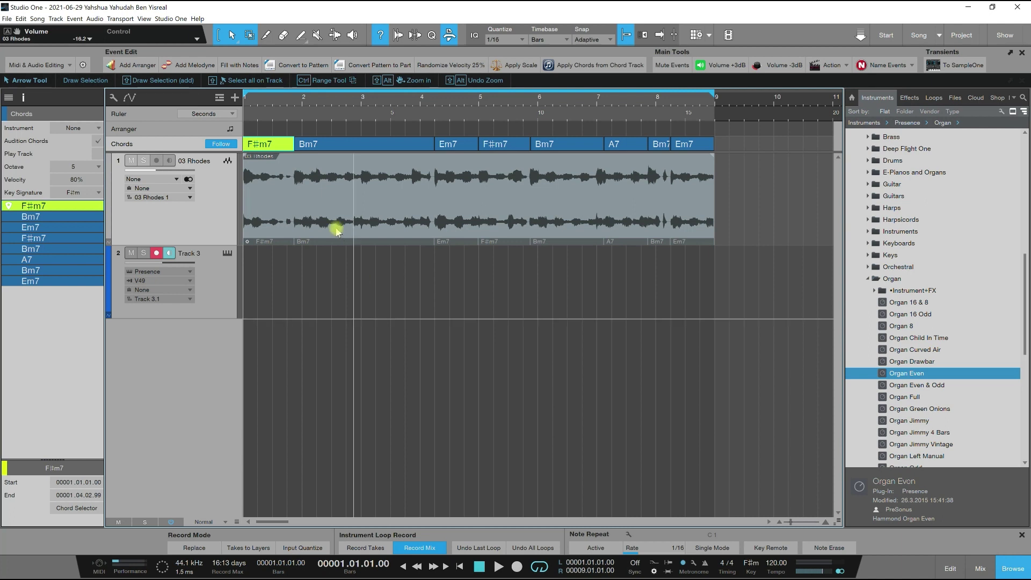
# Select all chords on the chord track and place them on Track 3 as instrument parts
pyautogui.click(322, 220)
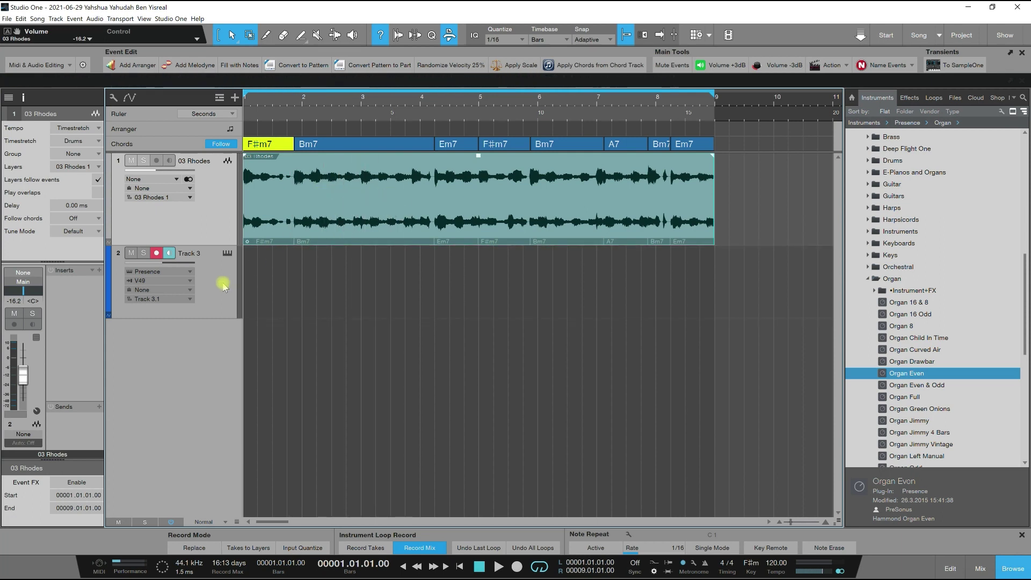
pyautogui.click(205, 269)
pyautogui.click(226, 254)
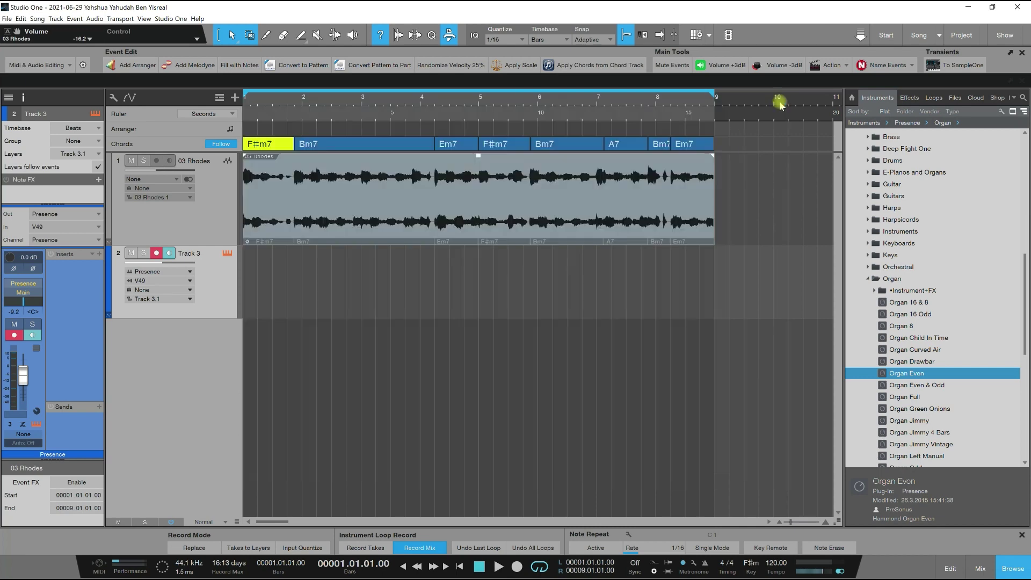
pyautogui.click(781, 100)
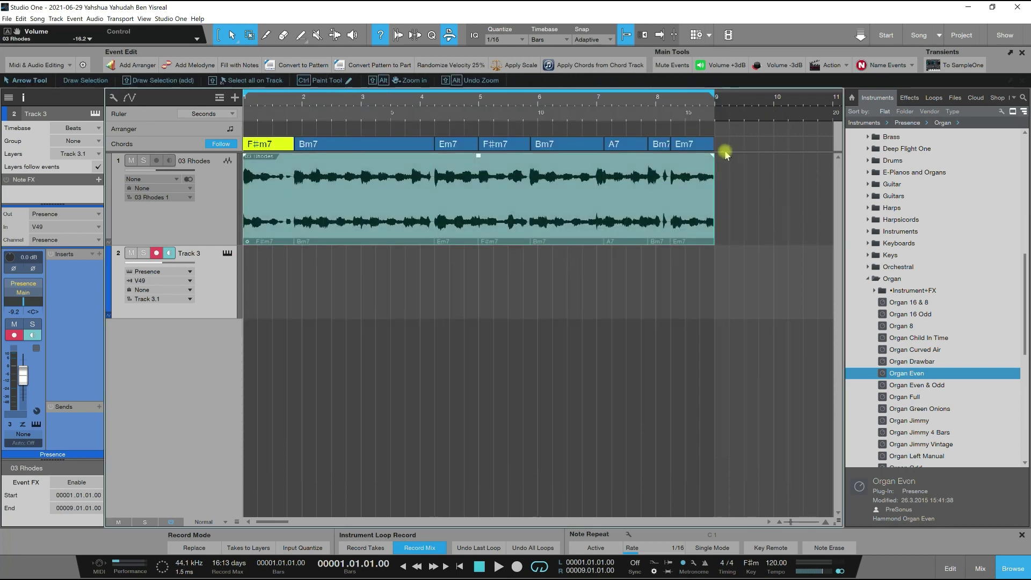
pyautogui.moveTo(712, 149); pyautogui.dragTo(255, 149)
pyautogui.click(378, 149)
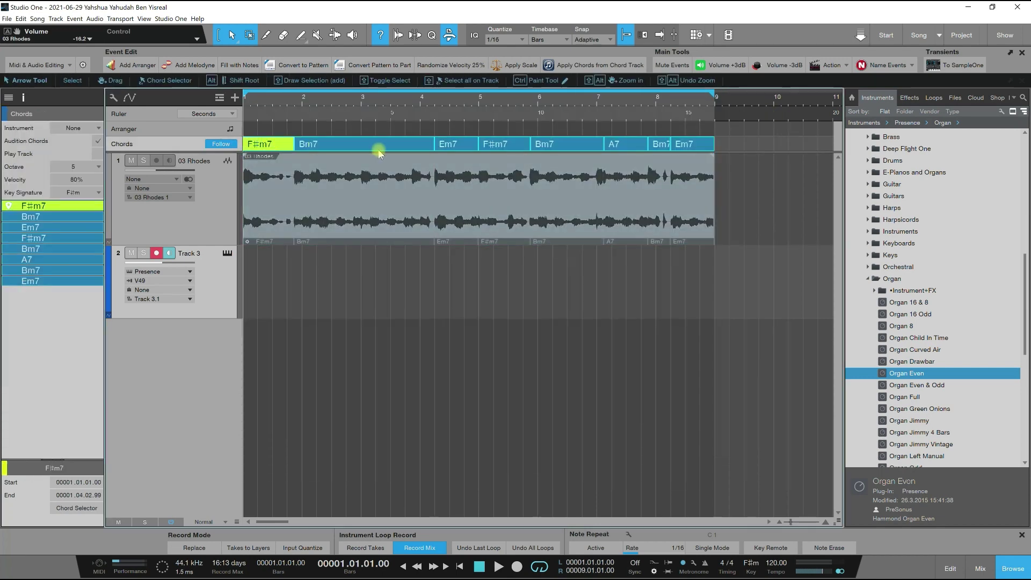
pyautogui.moveTo(285, 143); pyautogui.dragTo(285, 271)
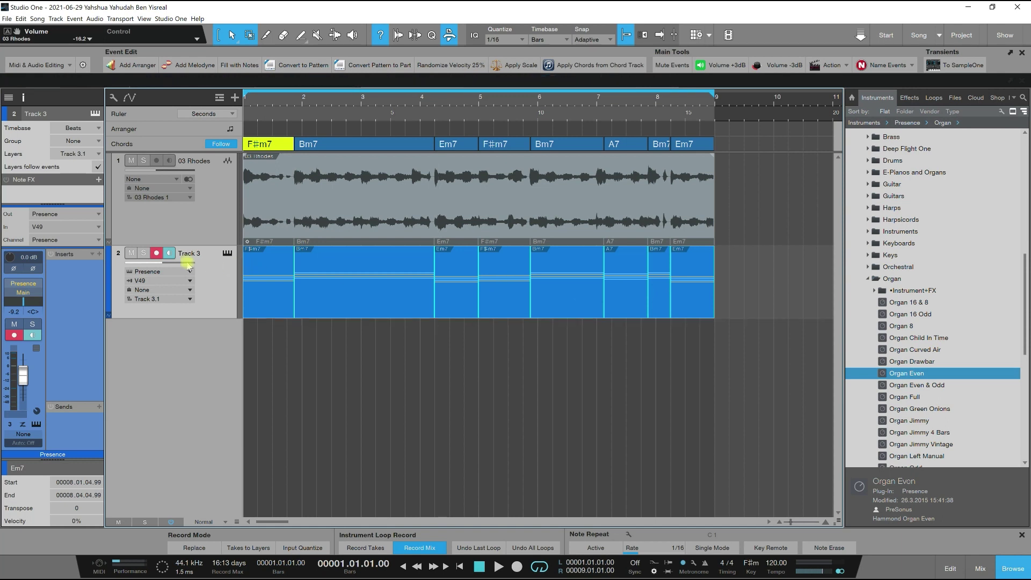
# Mute the 03 Rhodes track and lower Track 3's volume to about -18.4 dB during playback
pyautogui.click(169, 228)
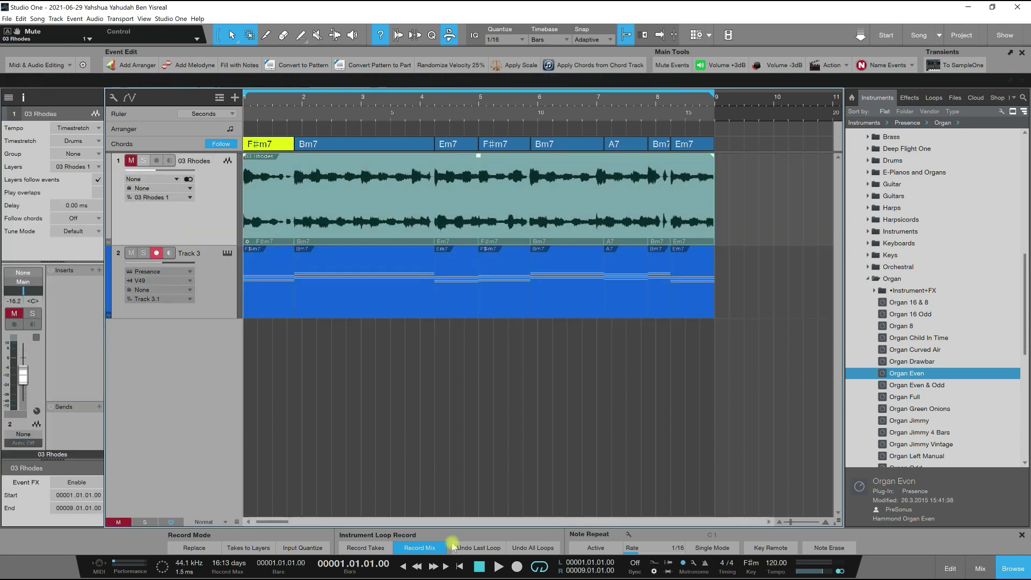
pyautogui.click(497, 568)
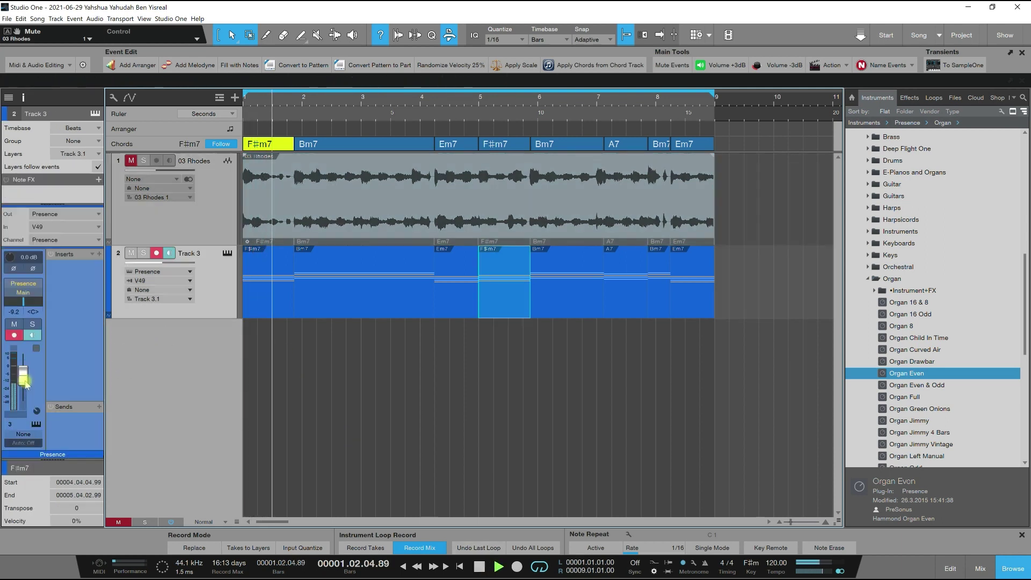
pyautogui.moveTo(28, 385); pyautogui.dragTo(28, 390)
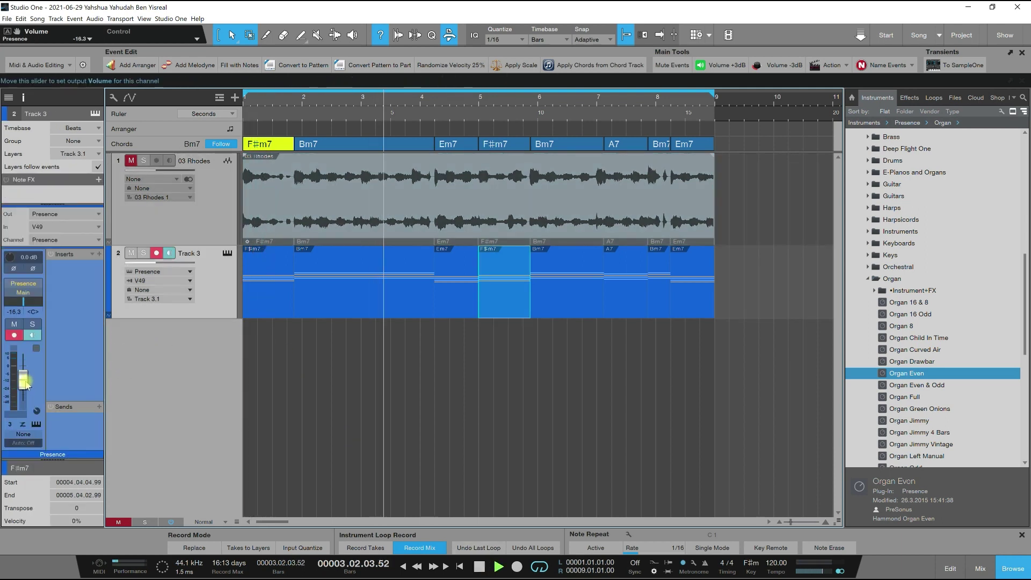
pyautogui.click(478, 567)
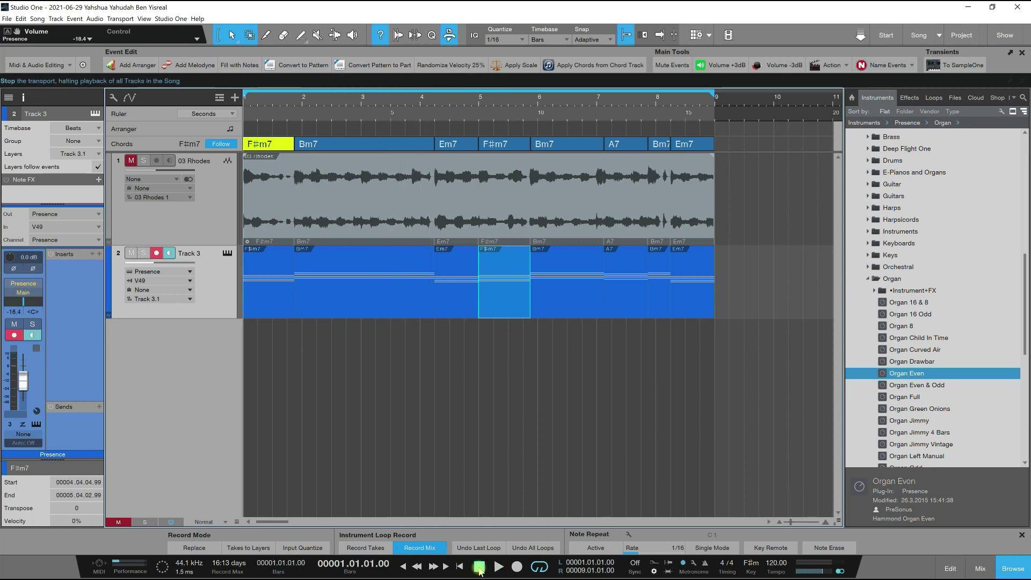
# Turn off monitoring on Track 3 and lower its volume to about -22.5 dB during playback
pyautogui.click(146, 253)
pyautogui.click(171, 257)
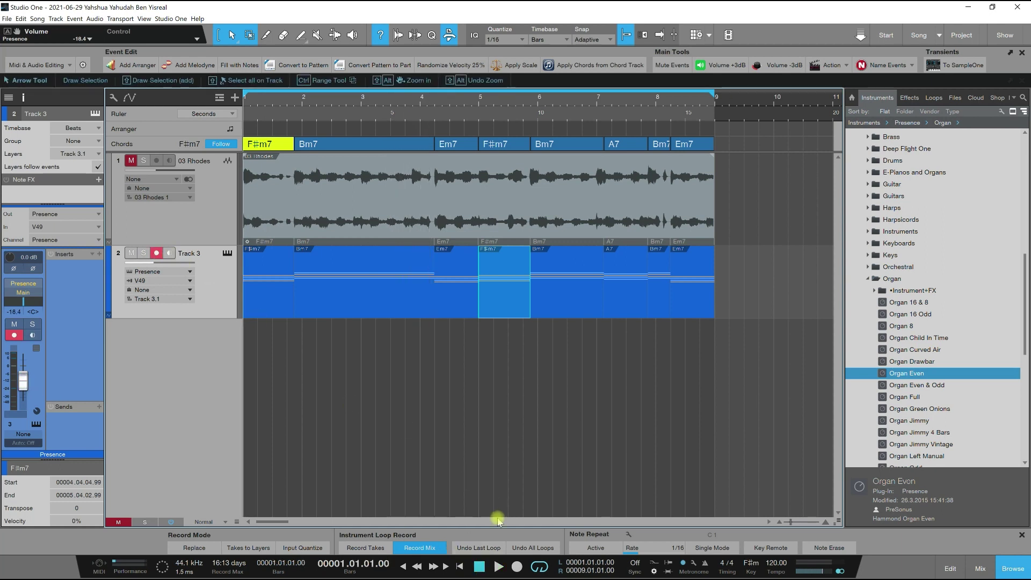
pyautogui.click(497, 567)
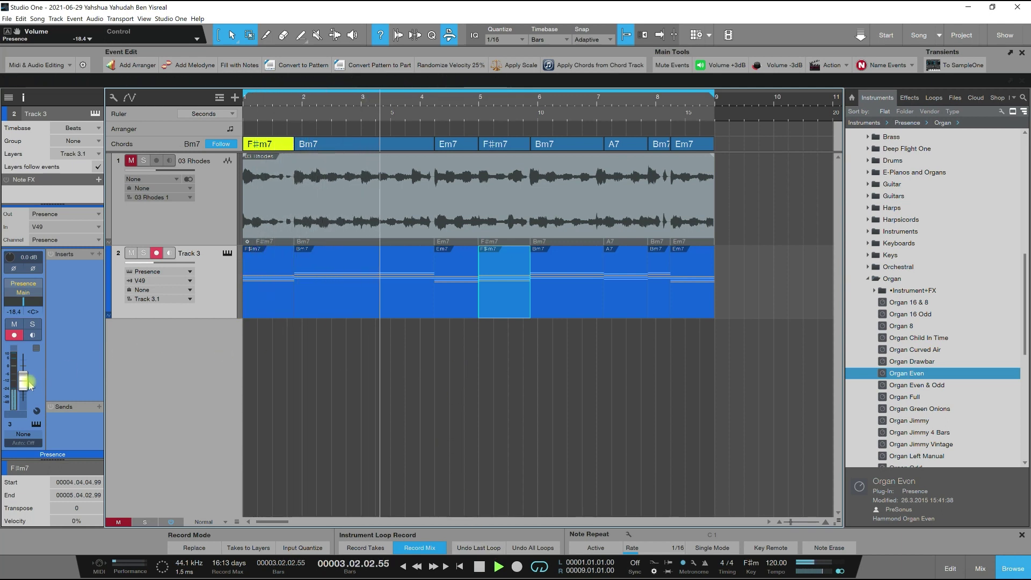
pyautogui.moveTo(24, 383); pyautogui.dragTo(26, 388)
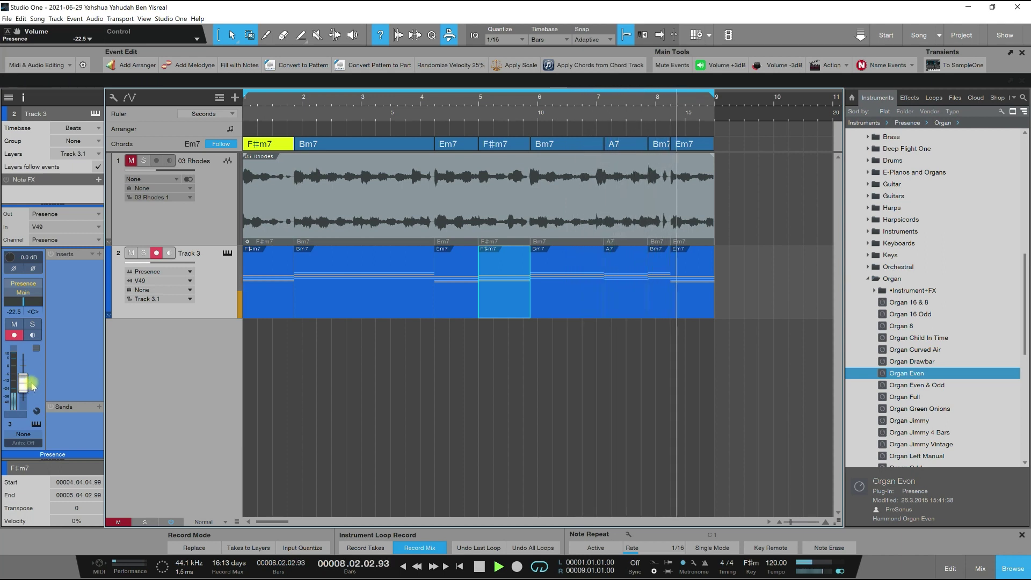
# Unmute the 03 Rhodes track and play it together with the organ chords on Track 3
pyautogui.click(486, 568)
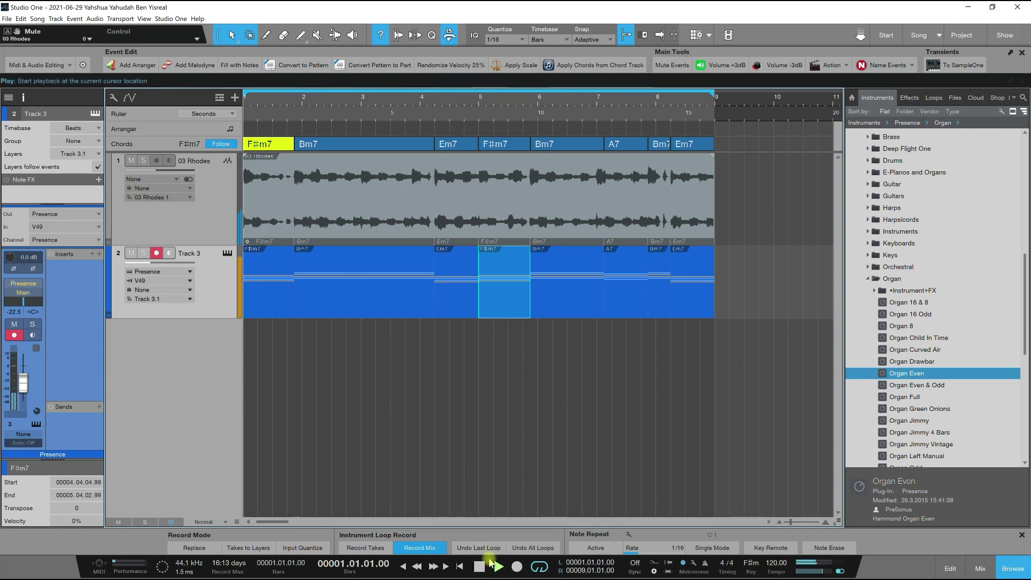
pyautogui.click(491, 564)
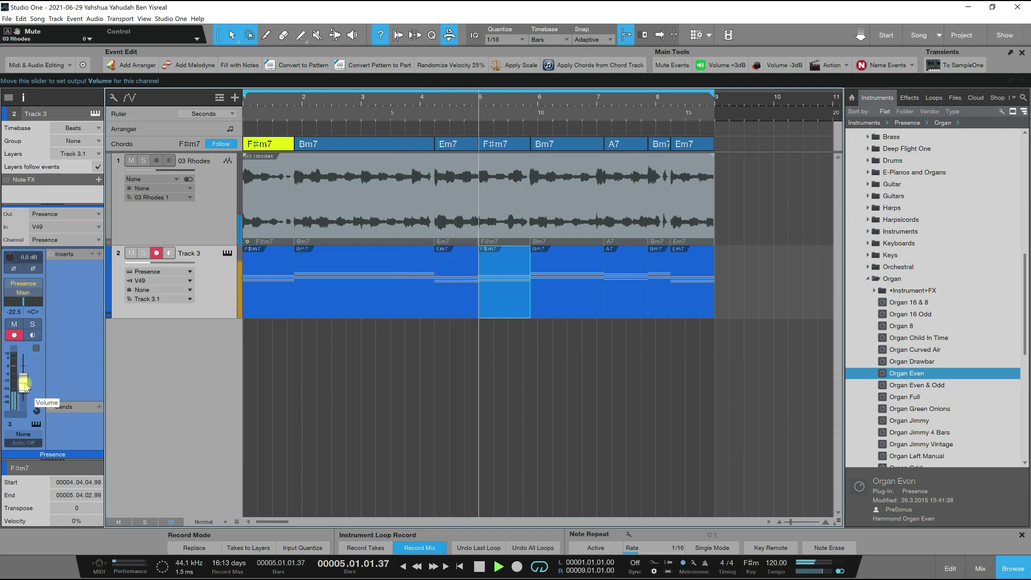
pyautogui.click(479, 566)
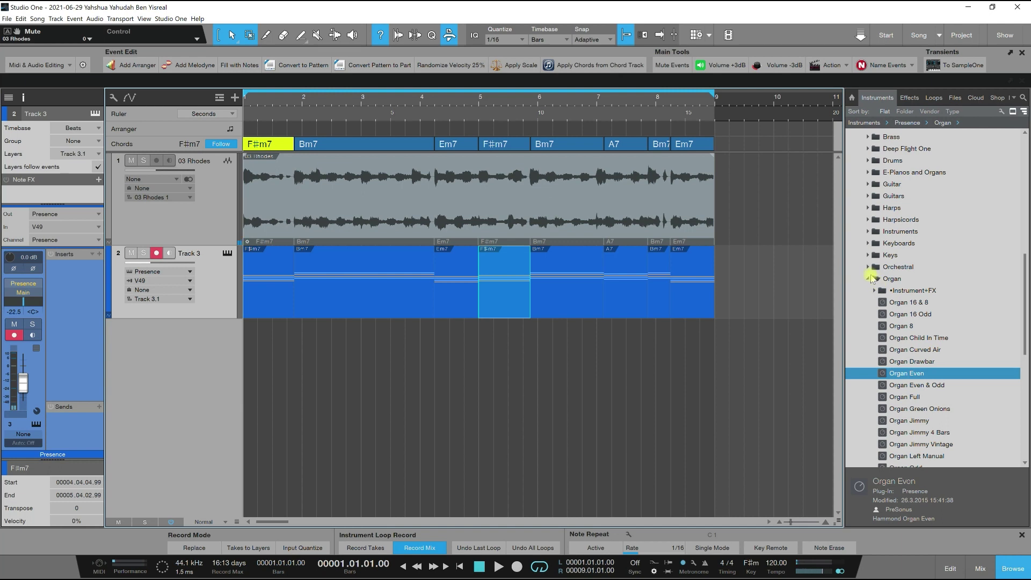
# Add a new instrument track using the Flute Chinese sound from Presence's Woodwinds folder, and close its instrument window
pyautogui.click(870, 279)
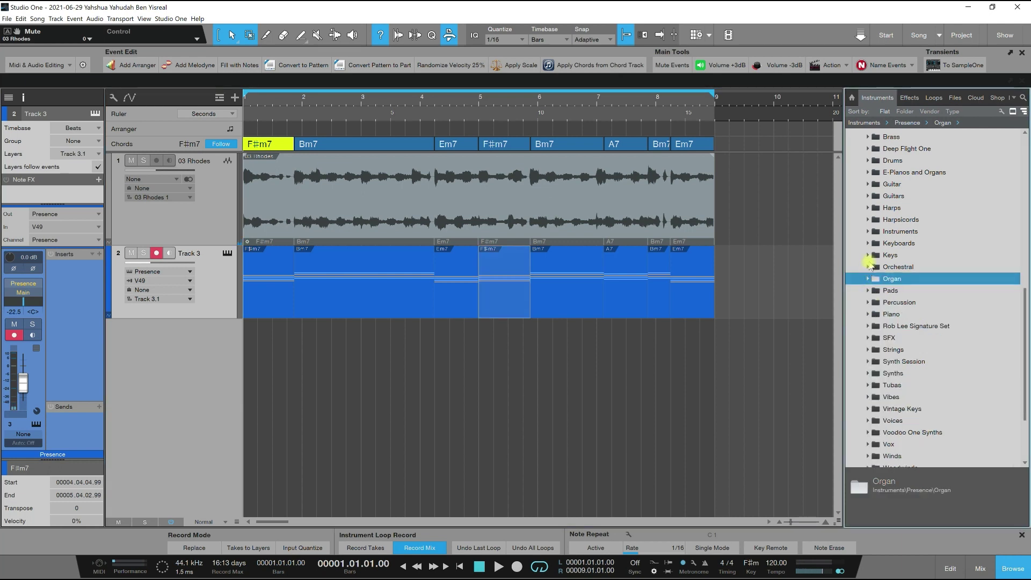
pyautogui.scroll(-3, 872, 268)
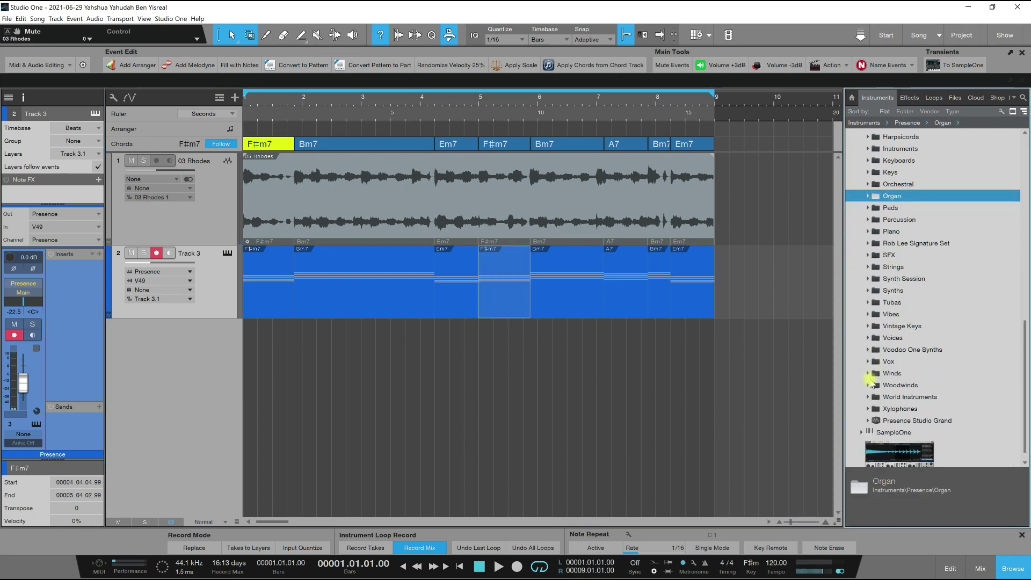
pyautogui.click(868, 386)
pyautogui.scroll(-5, 881, 383)
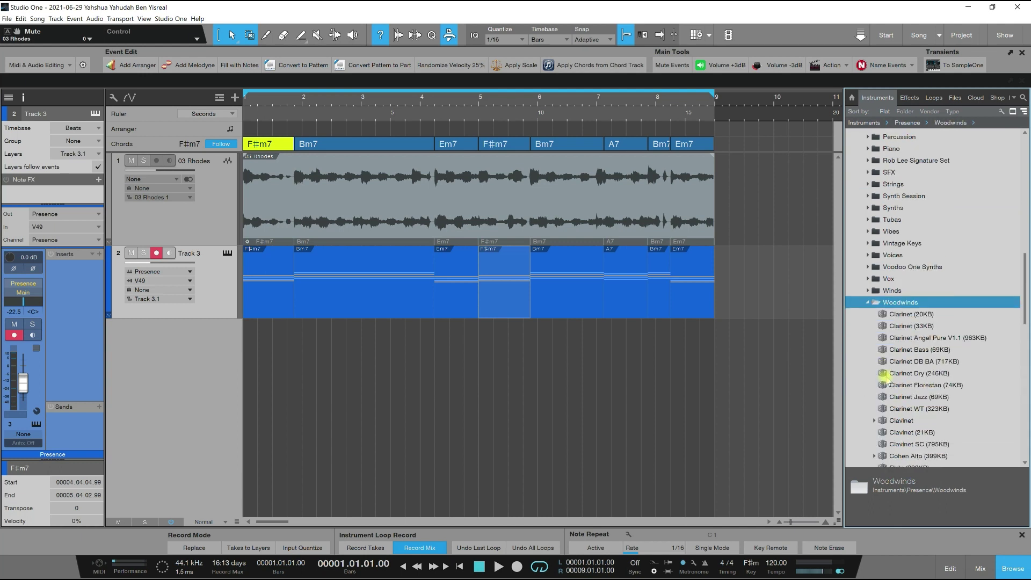
pyautogui.moveTo(913, 411); pyautogui.dragTo(207, 356)
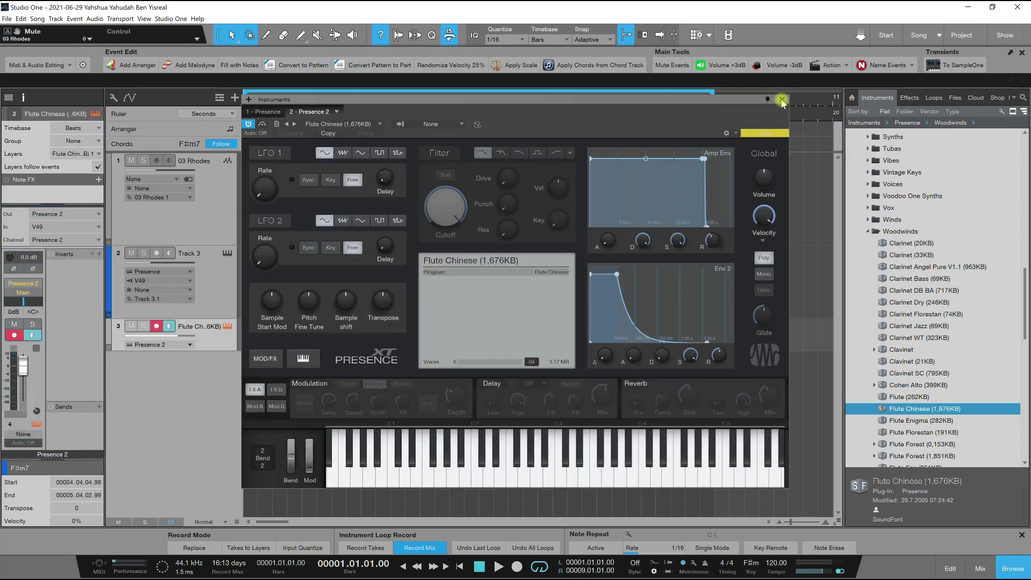
pyautogui.click(783, 100)
# Select all of the chord parts on Track 3
pyautogui.click(346, 302)
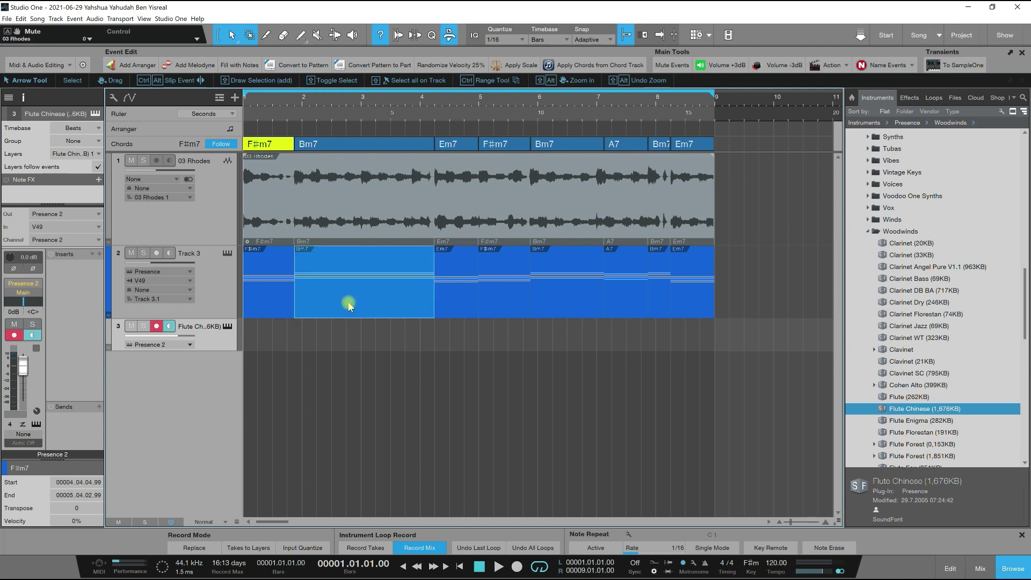
pyautogui.click(175, 301)
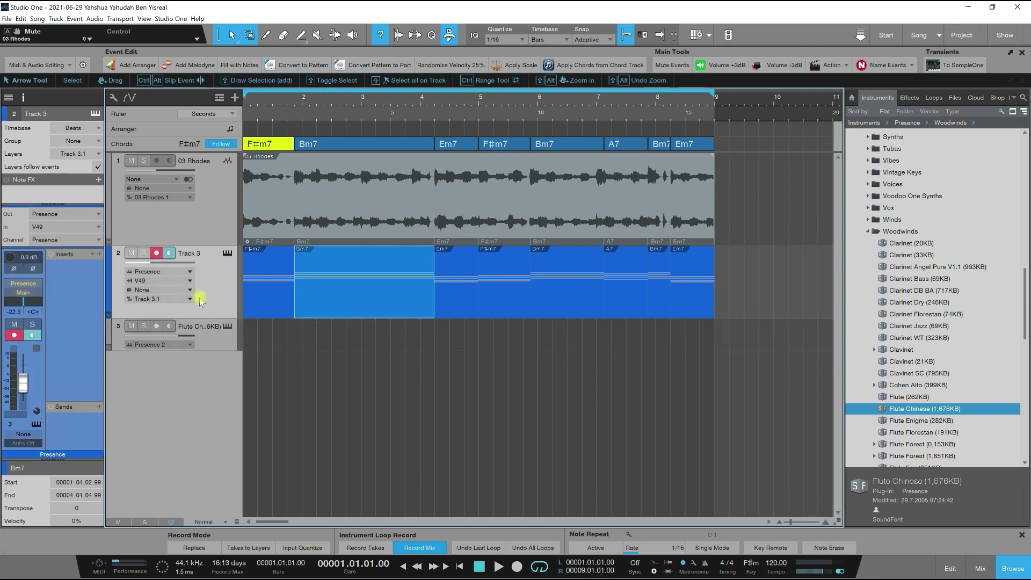
pyautogui.keyDown('shift'); pyautogui.doubleClick(254, 305); pyautogui.keyUp('shift')
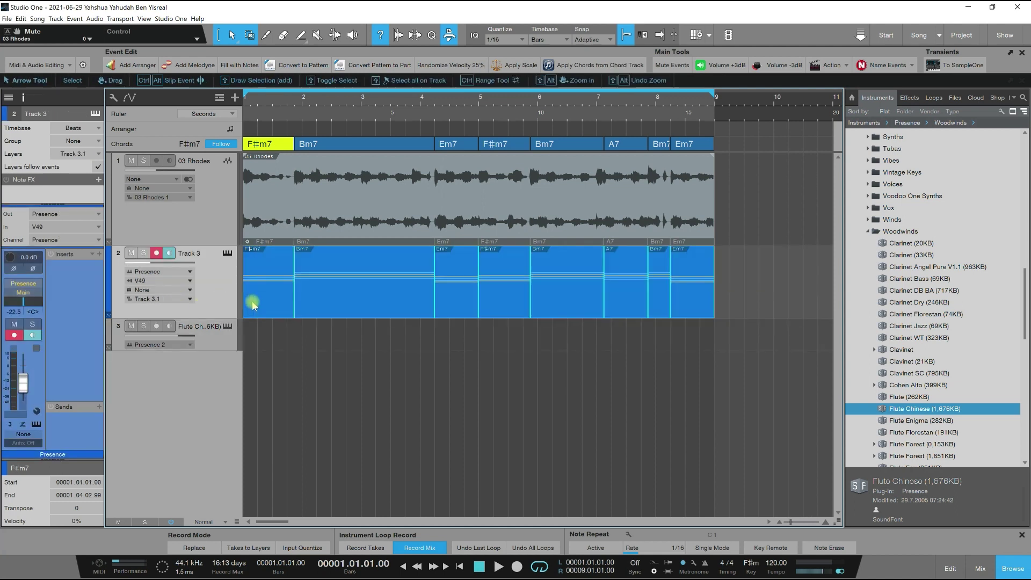
pyautogui.moveTo(306, 314); pyautogui.dragTo(305, 346)
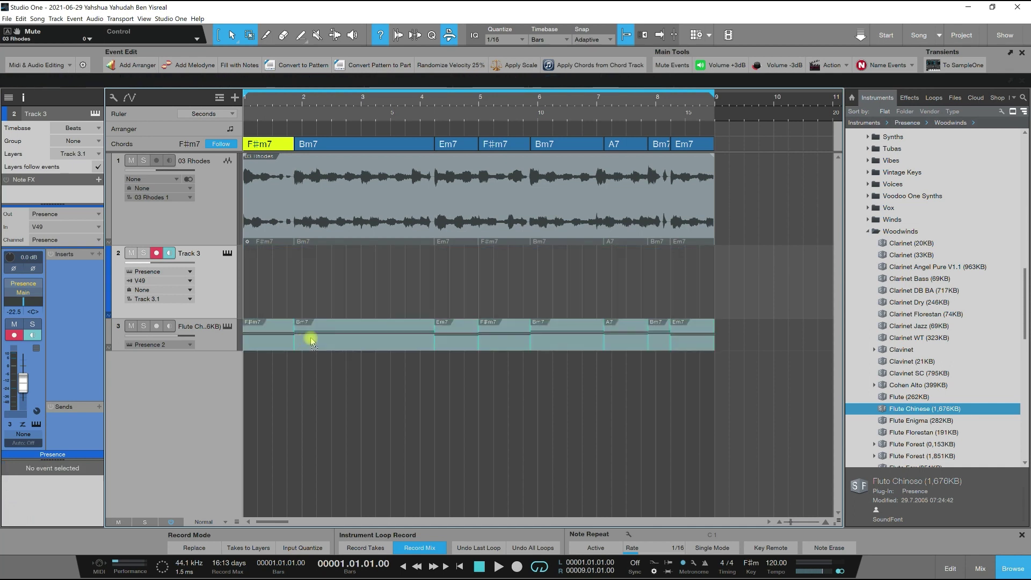
pyautogui.click(313, 341)
pyautogui.click(311, 339)
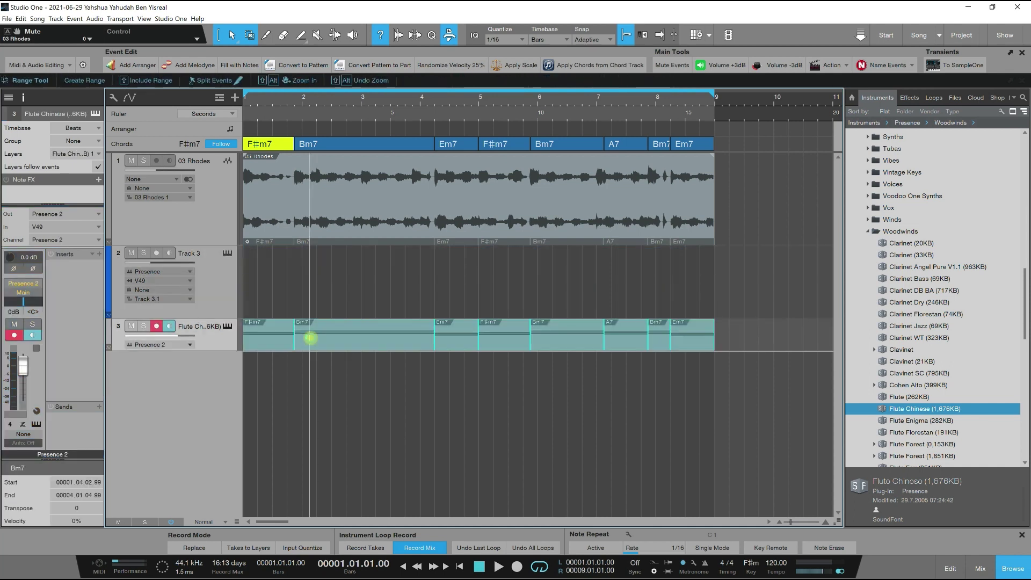
pyautogui.moveTo(311, 338); pyautogui.dragTo(317, 262)
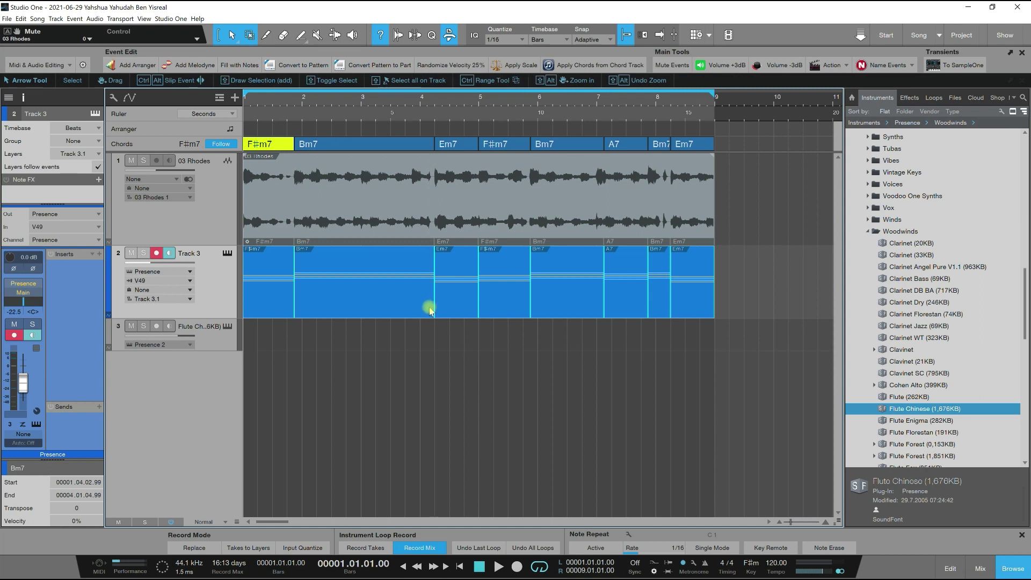
# Copy the selected chord parts from Track 3 onto the Flute Chinese track and open them in an enlarged note editor
pyautogui.moveTo(403, 304); pyautogui.dragTo(402, 326)
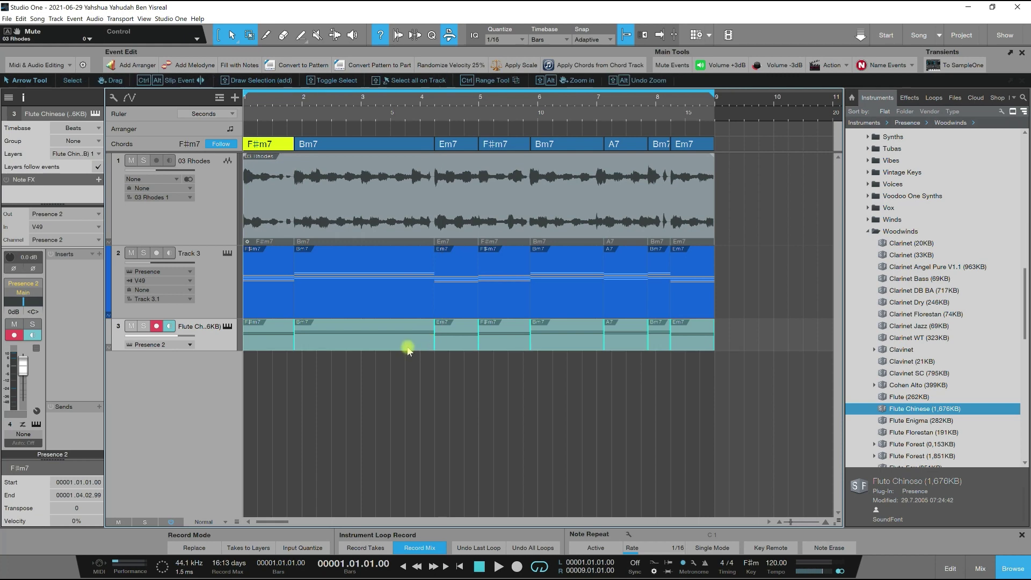
pyautogui.doubleClick(407, 348)
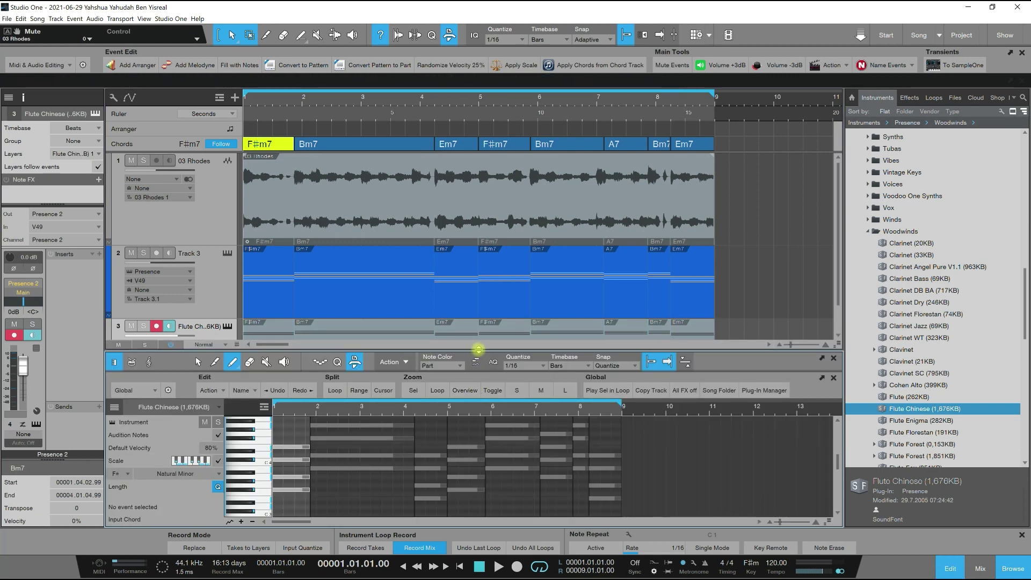
pyautogui.moveTo(477, 349); pyautogui.dragTo(484, 237)
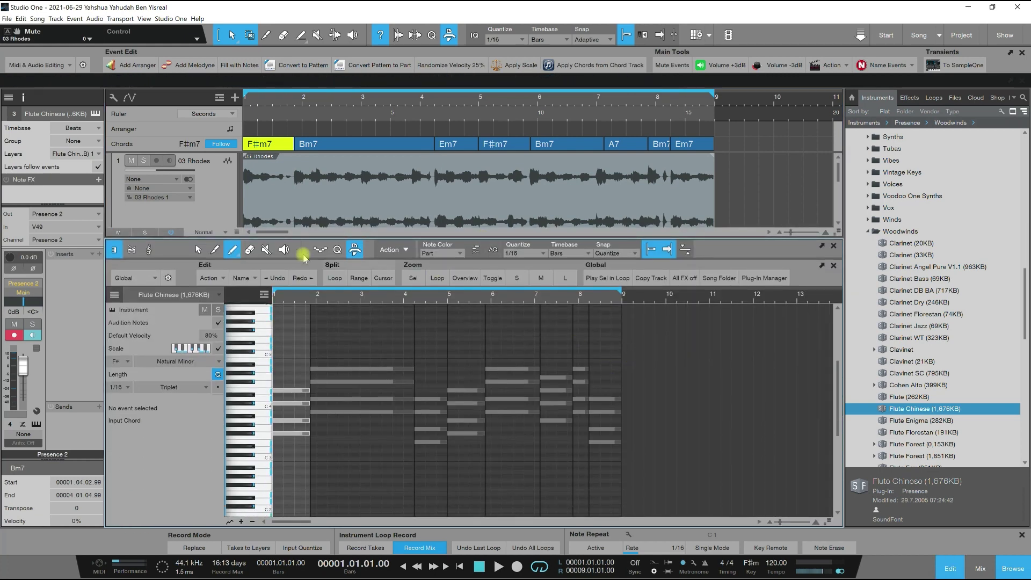
# Transpose all of the flute notes up two octaves and close the note editor
pyautogui.click(198, 250)
pyautogui.moveTo(667, 348); pyautogui.dragTo(265, 469)
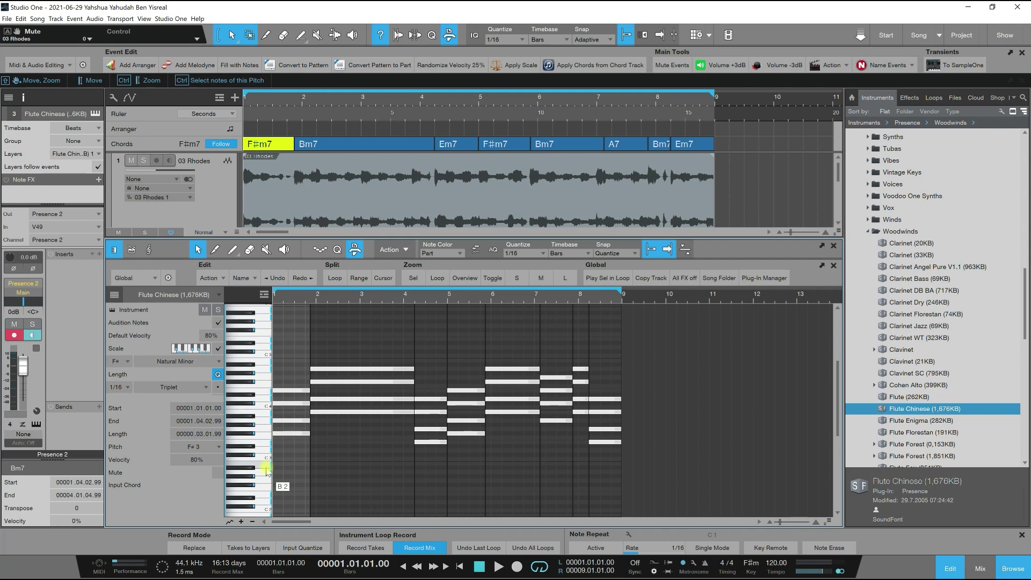
pyautogui.hotkey('shift', 'Up')
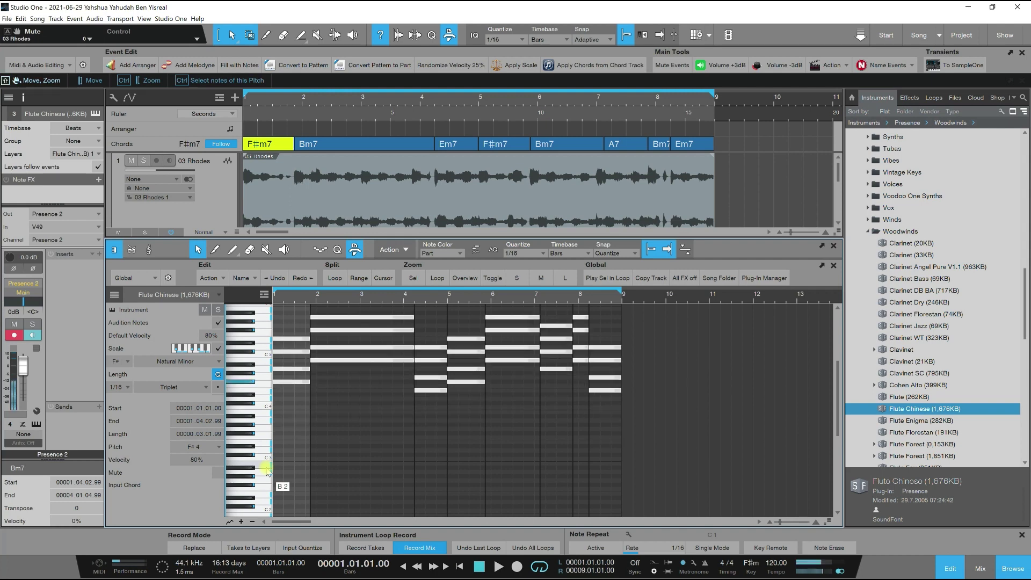
pyautogui.hotkey('shift', 'Down')
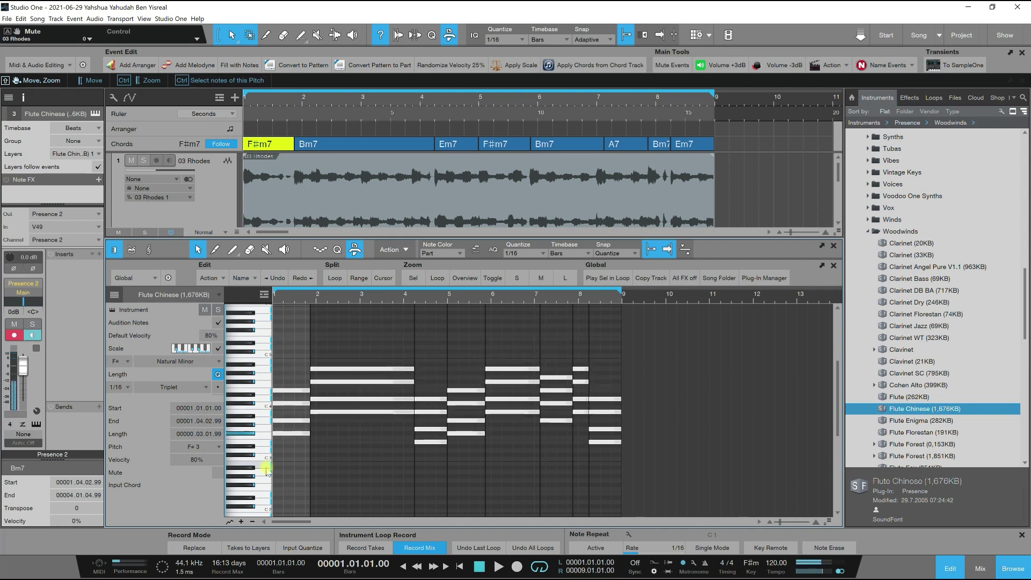
pyautogui.hotkey('shift', 'Up')
pyautogui.hotkey('shift', 'Up')
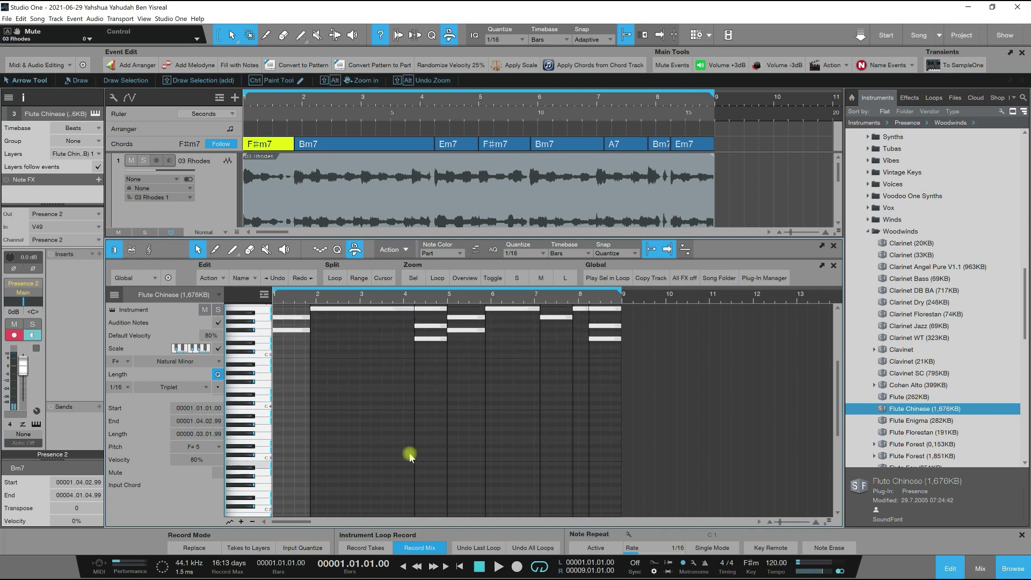
pyautogui.scroll(5, 411, 454)
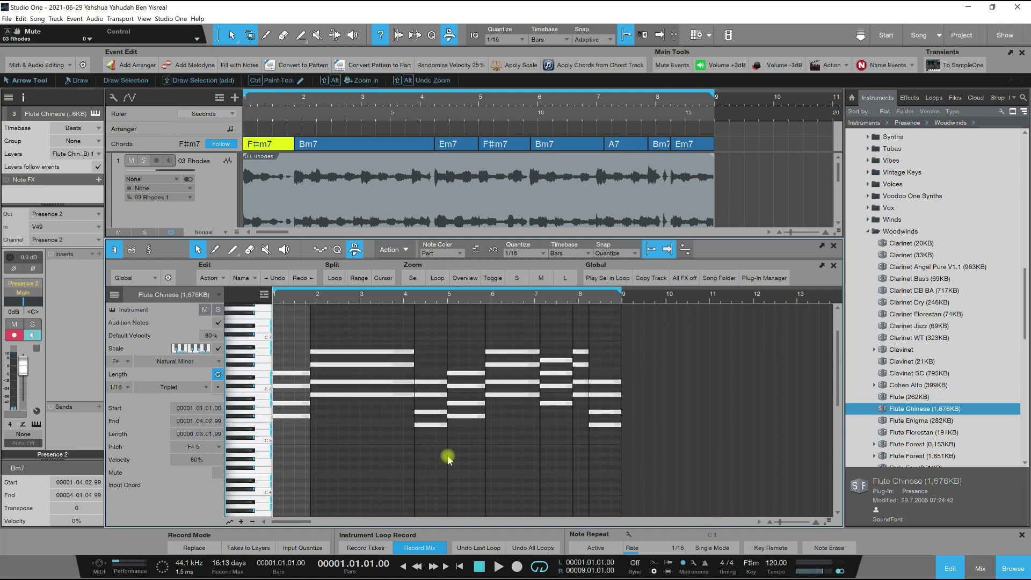
pyautogui.click(949, 568)
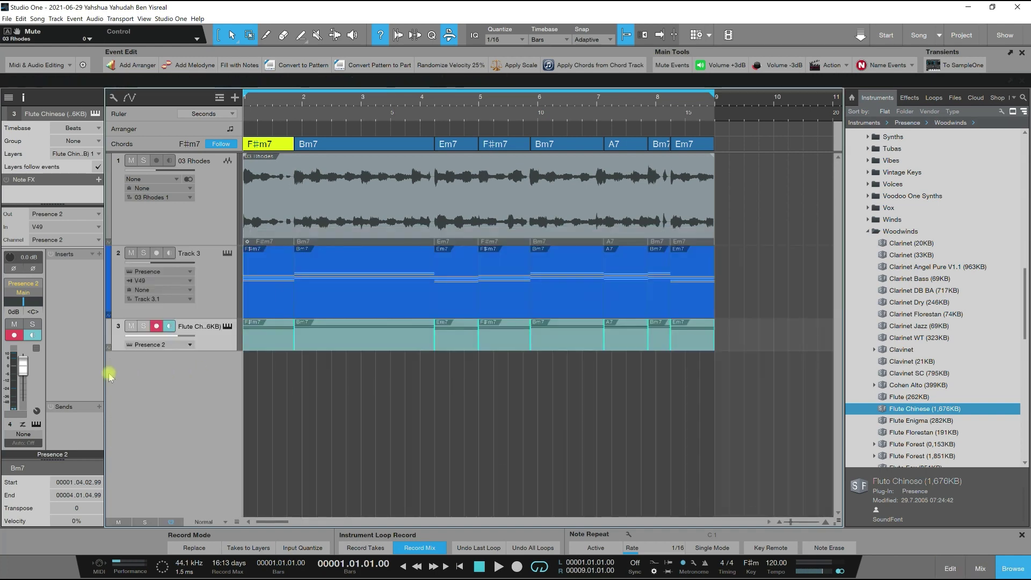
# Pan the flute track to L36 and lower its volume to about -33.8 dB during playback
pyautogui.moveTo(33, 302); pyautogui.dragTo(31, 305)
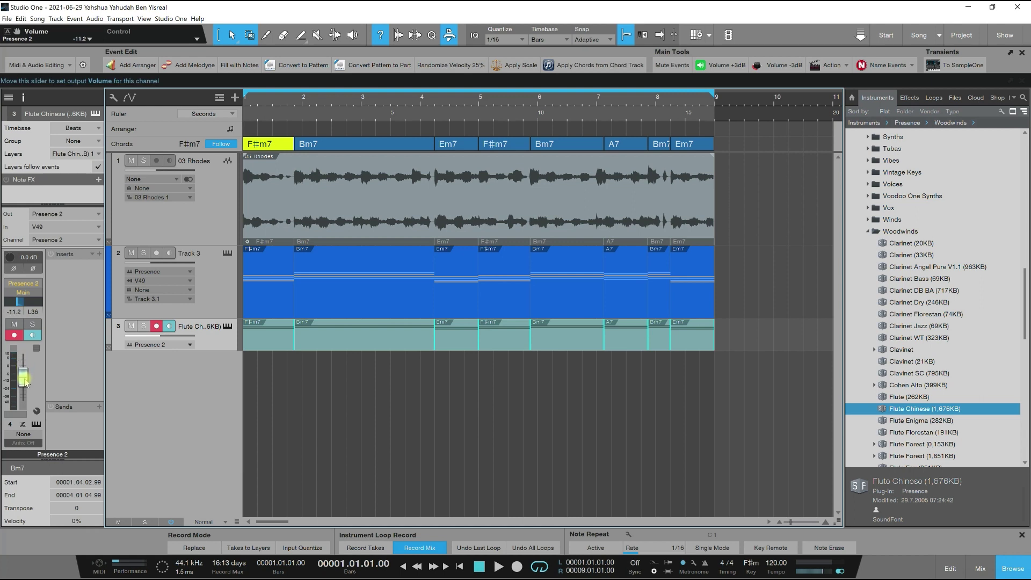
pyautogui.click(498, 567)
pyautogui.moveTo(24, 380); pyautogui.dragTo(24, 396)
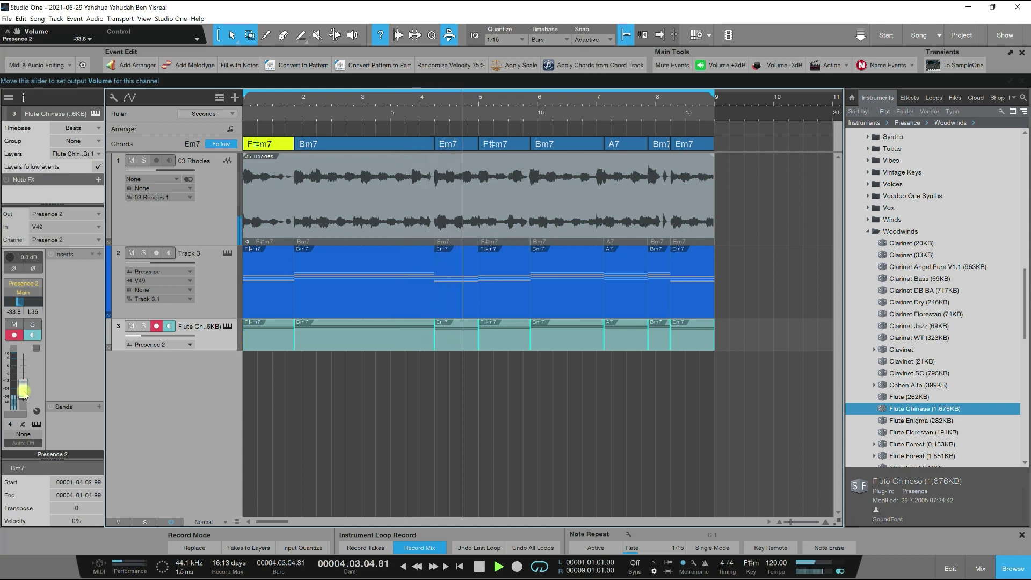
# Solo and disarm the flute track, and add an Arpeggiator note effect with the Headnicker preset
pyautogui.click(144, 326)
pyautogui.click(158, 326)
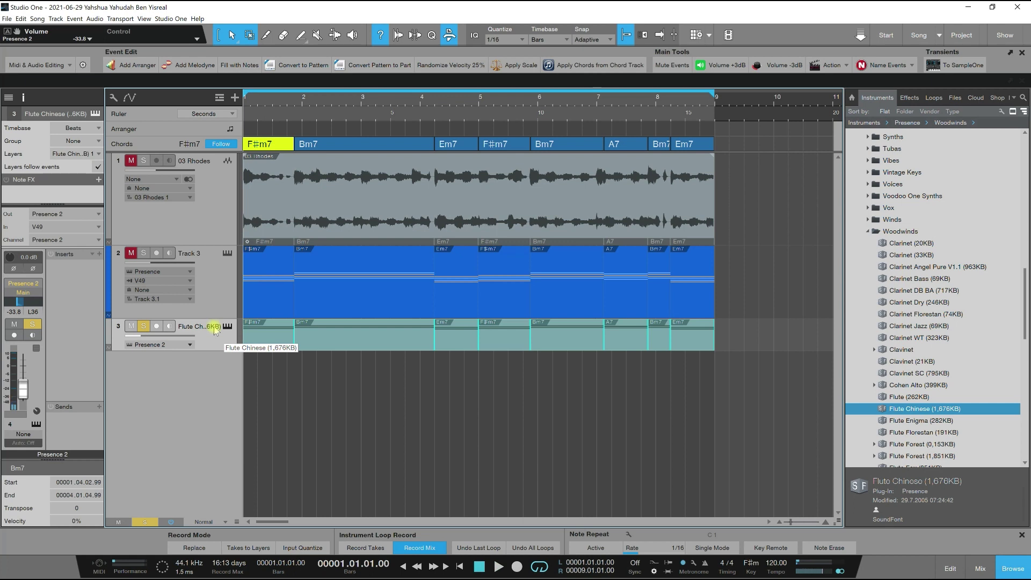
pyautogui.click(99, 180)
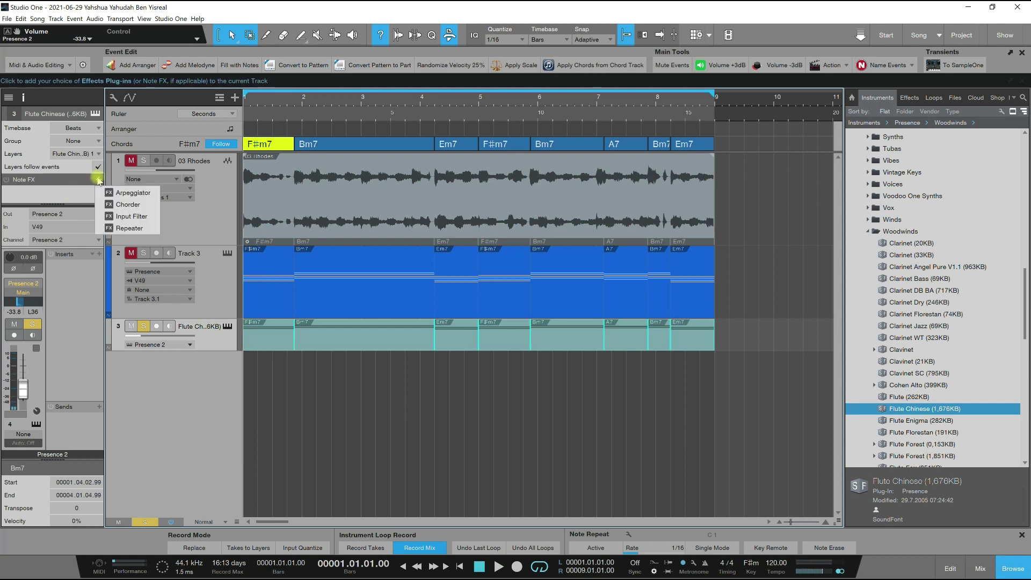
pyautogui.click(139, 194)
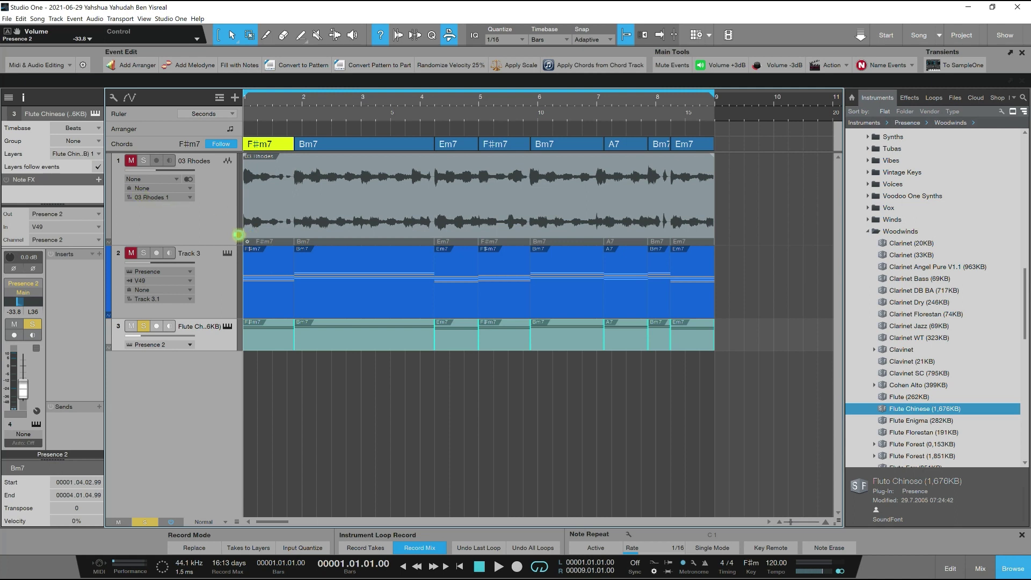
pyautogui.click(400, 227)
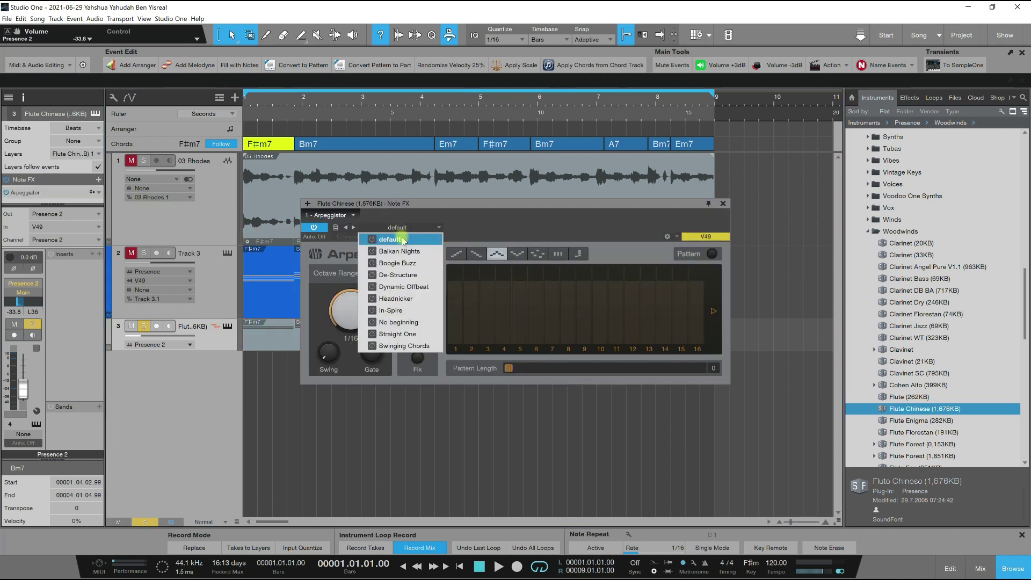
pyautogui.click(401, 300)
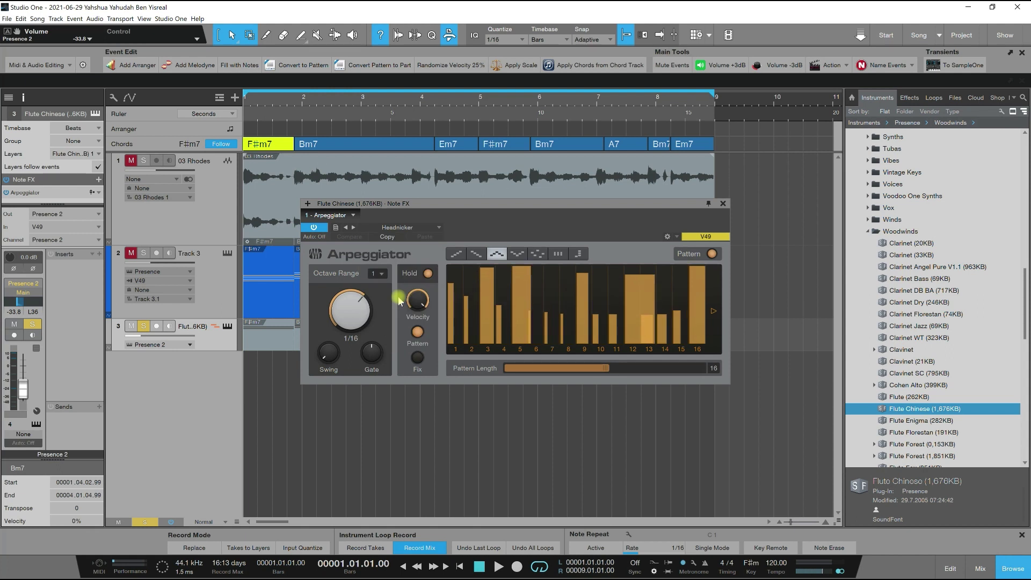
# Play the soloed flute arpeggio with the Arpeggiator window moved clear of the tracks, and stop playback
pyautogui.press('space')
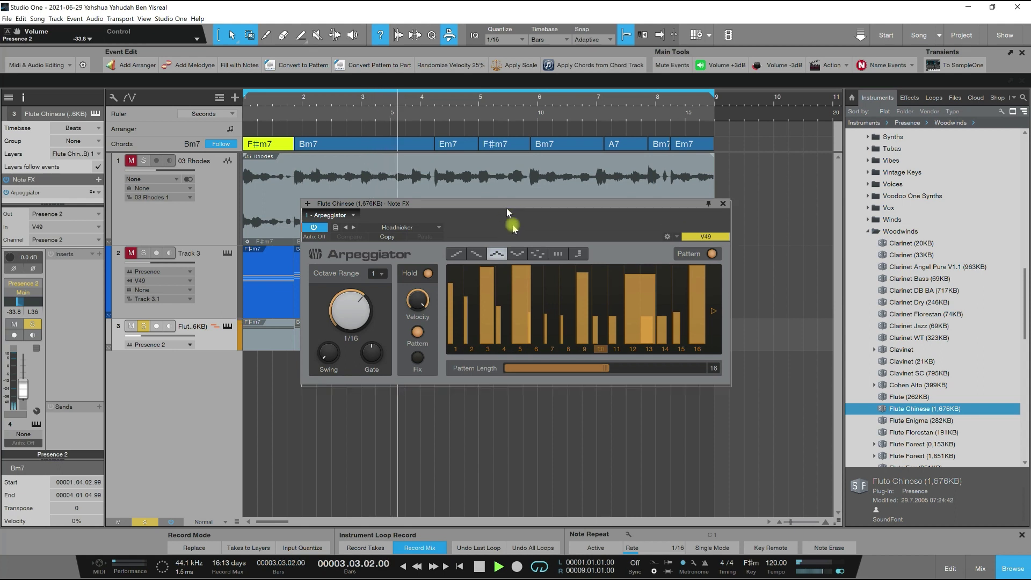
pyautogui.moveTo(505, 209); pyautogui.dragTo(587, 344)
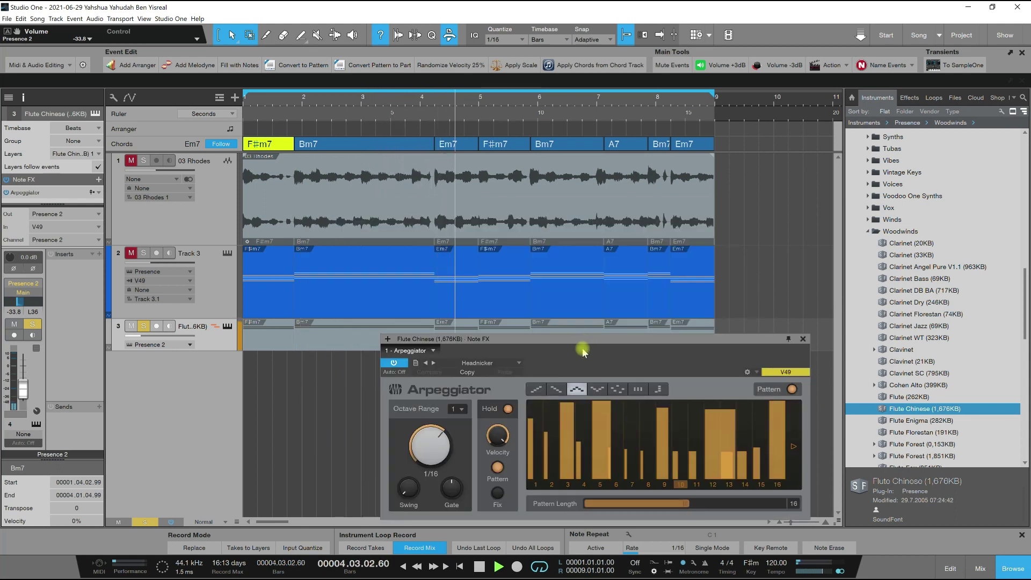
pyautogui.click(473, 565)
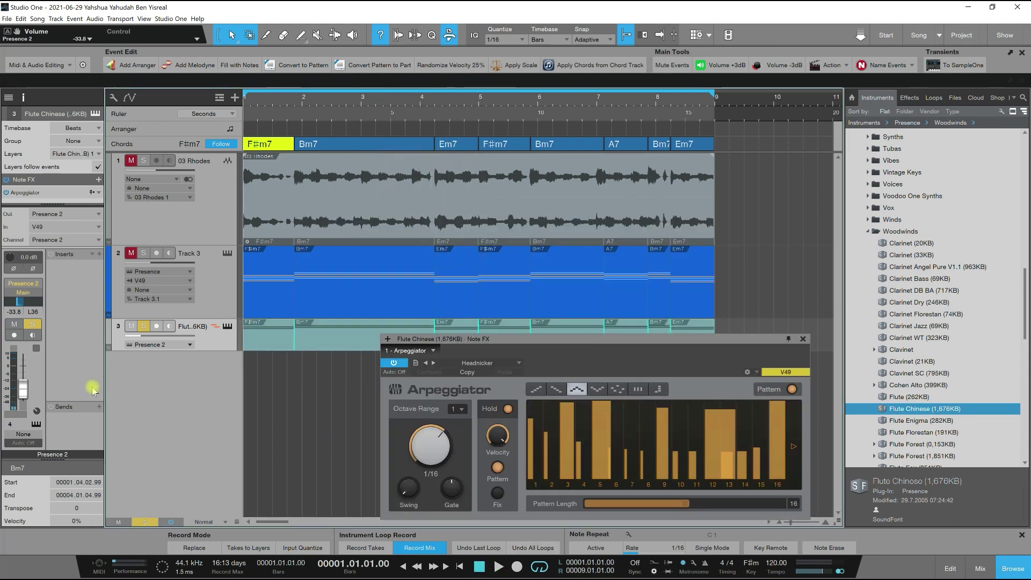
# Unsolo the flute track and raise its volume to about -16.3 dB while playing all tracks
pyautogui.click(33, 326)
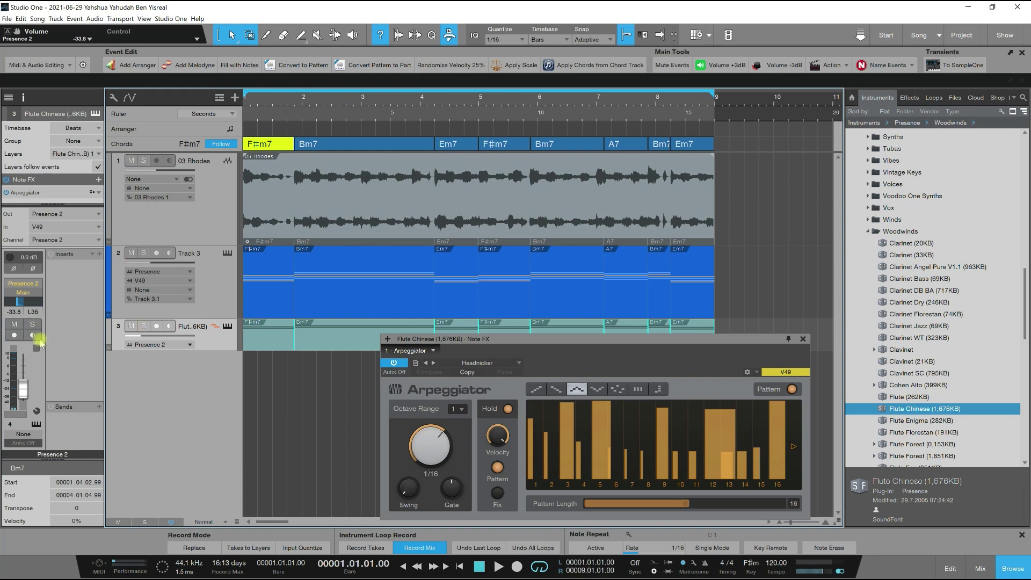
pyautogui.moveTo(25, 391); pyautogui.dragTo(26, 388)
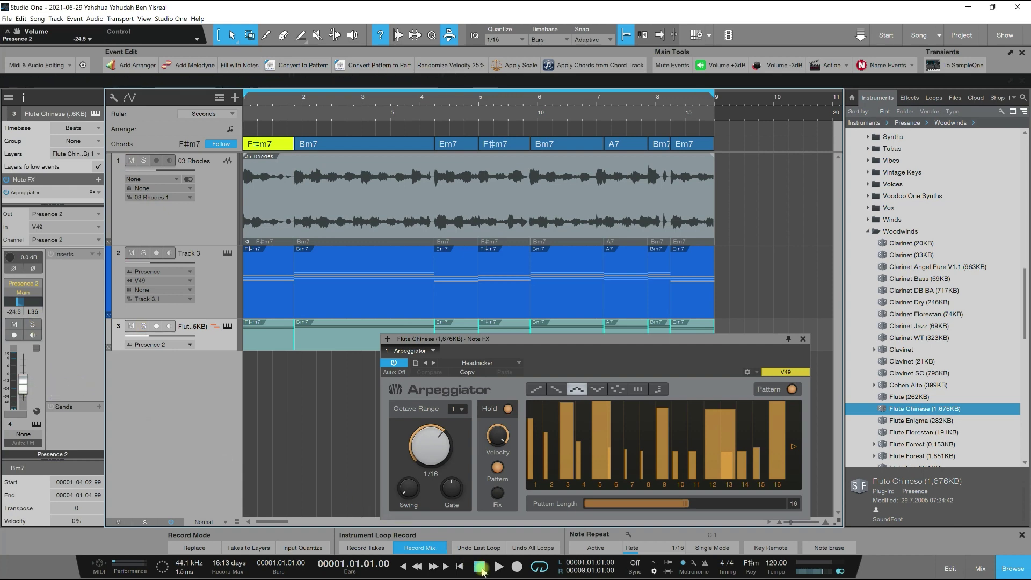
pyautogui.click(498, 567)
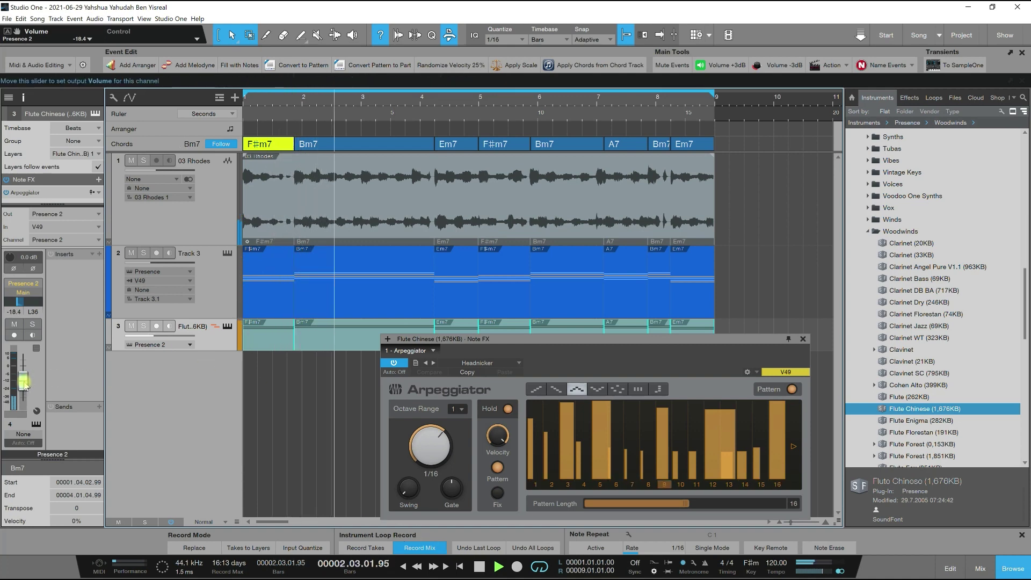
pyautogui.moveTo(23, 388); pyautogui.dragTo(25, 385)
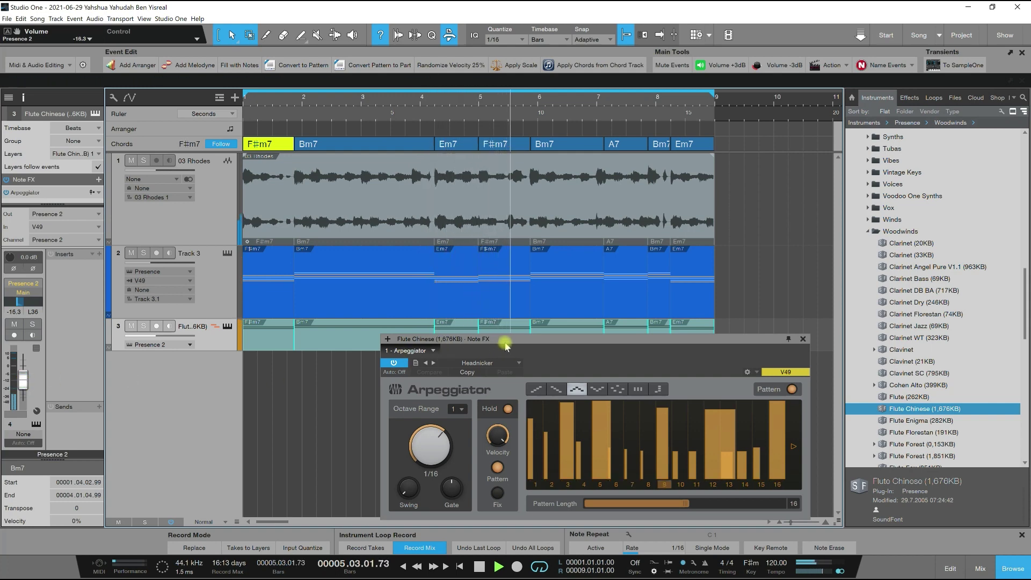
# Listen to the Rhodes, organ and arpeggiated flute together, close the Arpeggiator window and stop playback
pyautogui.moveTo(507, 346); pyautogui.dragTo(450, 369)
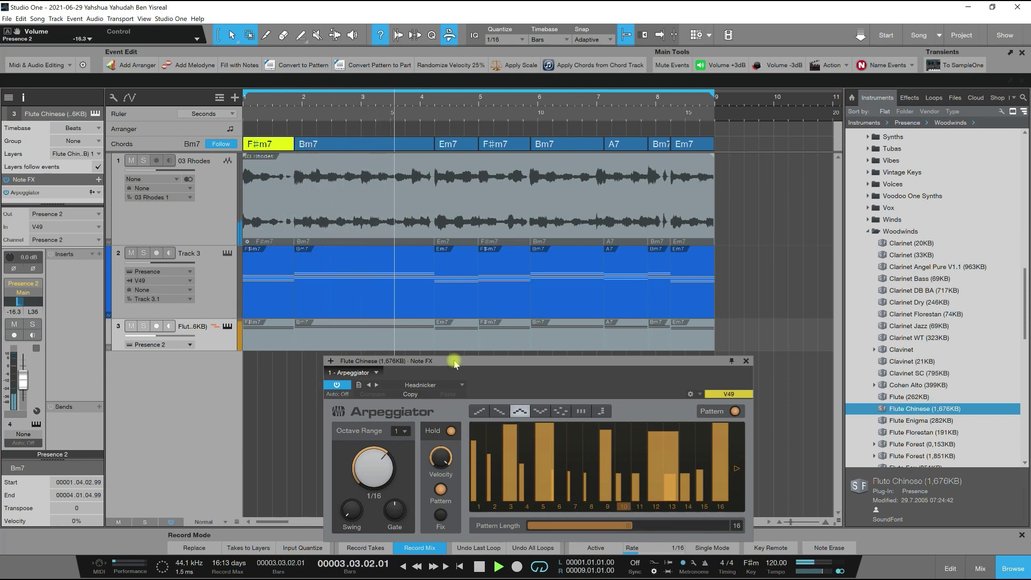
pyautogui.press('space')
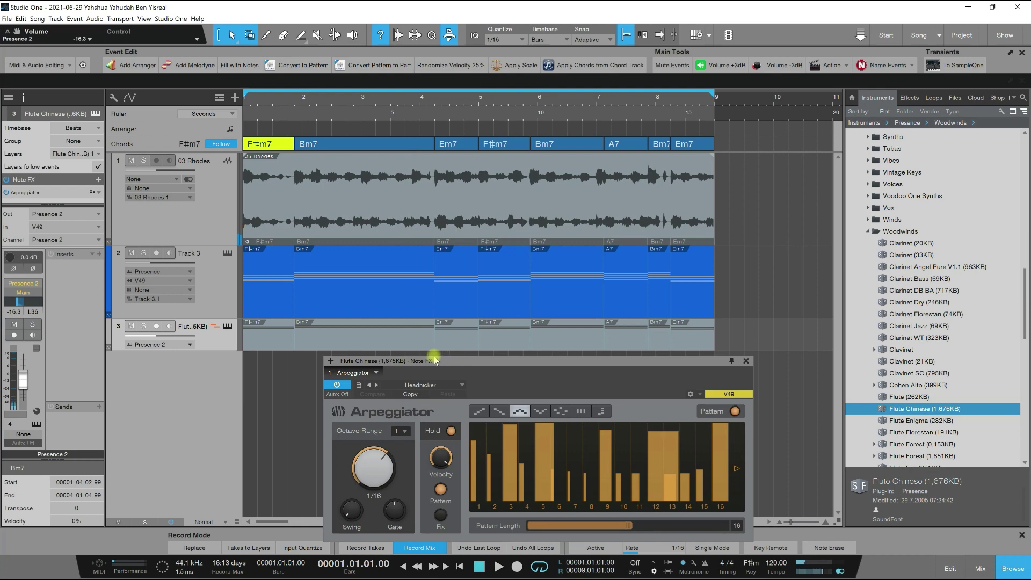
pyautogui.moveTo(449, 362); pyautogui.dragTo(399, 365)
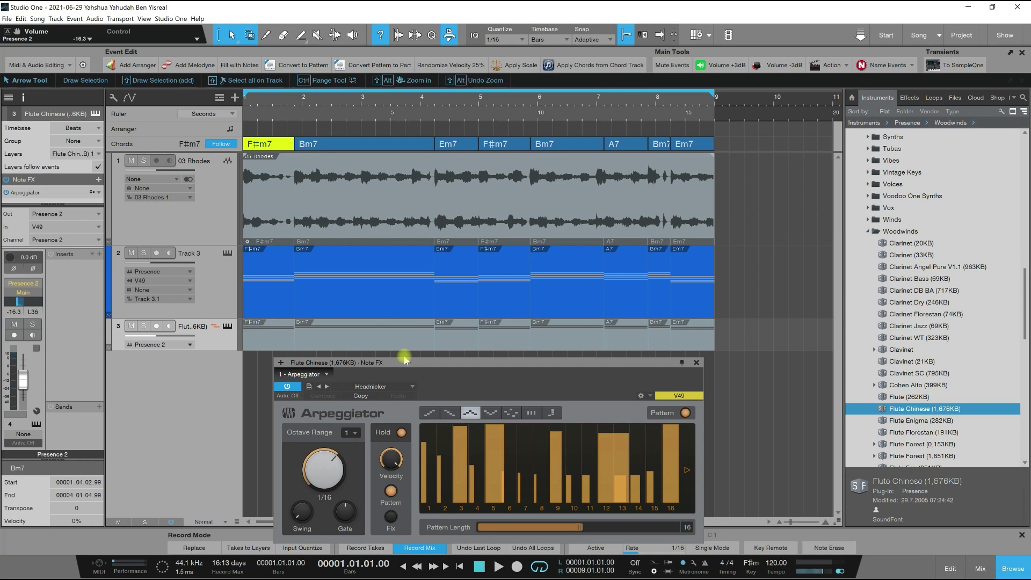
pyautogui.press('space')
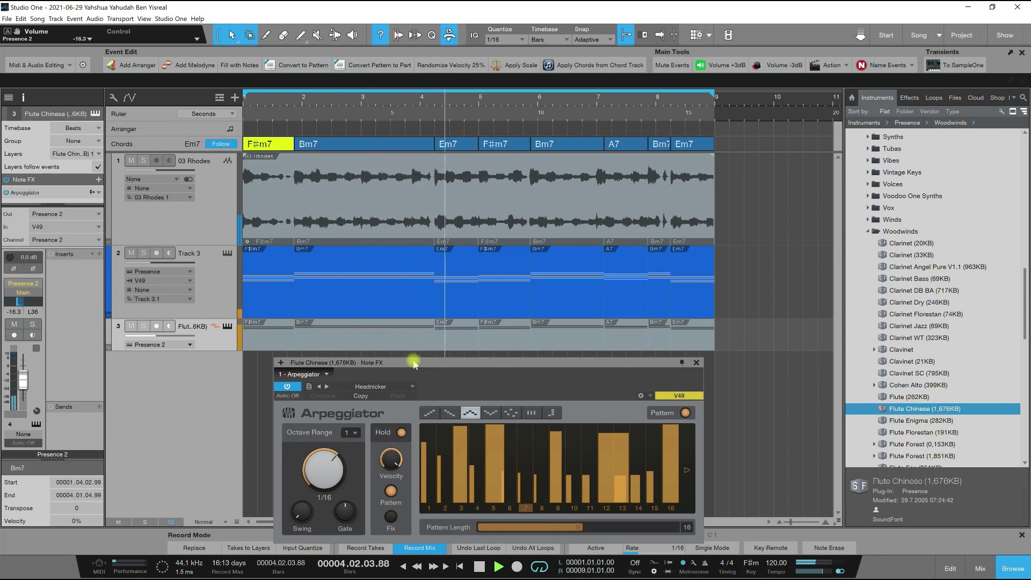
pyautogui.click(697, 364)
pyautogui.click(477, 566)
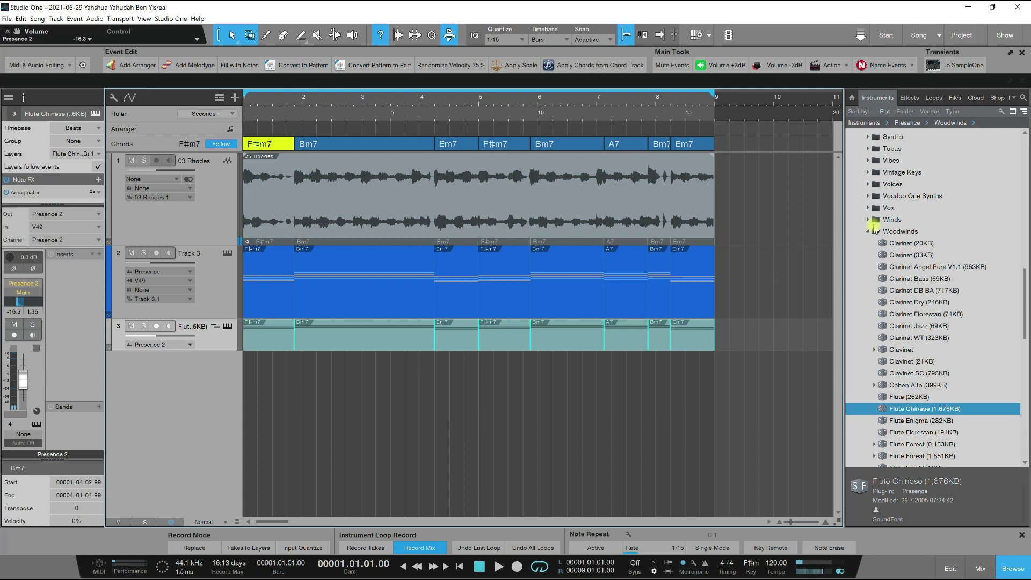
# Open the R&B bass electronic loops and preview 01 bass R1.wav at a lower preview volume
pyautogui.click(932, 100)
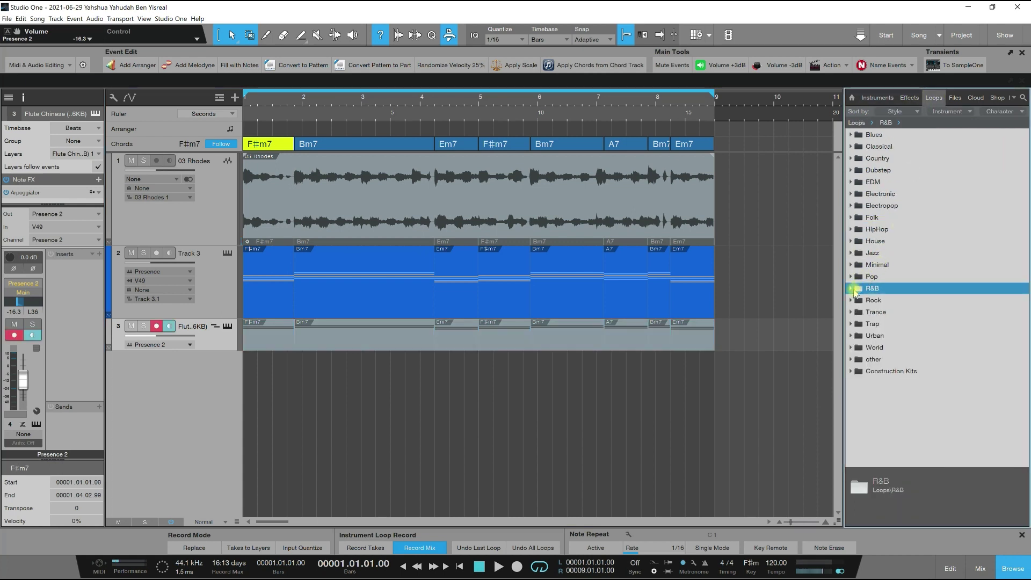
pyautogui.click(851, 290)
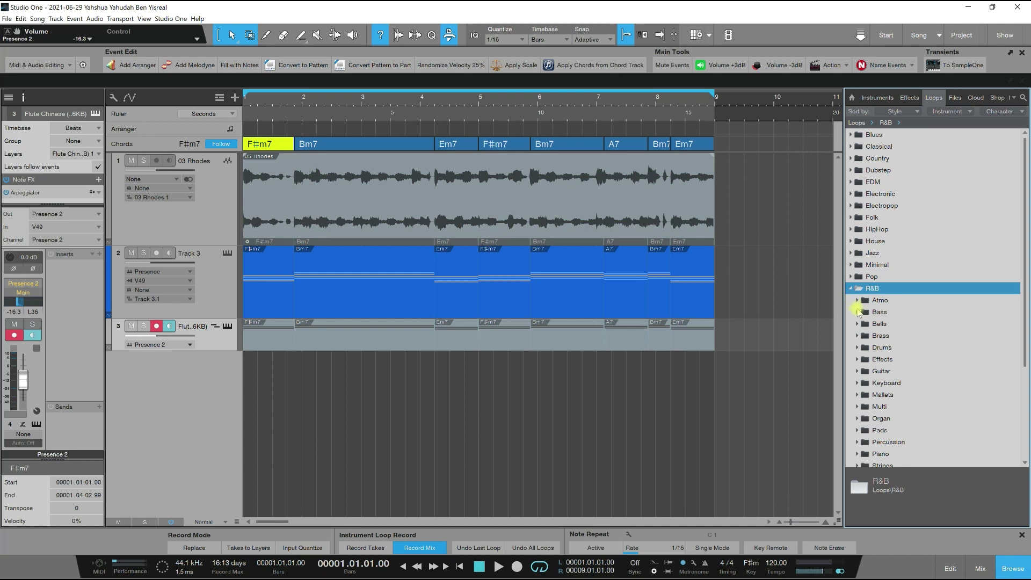
pyautogui.click(858, 313)
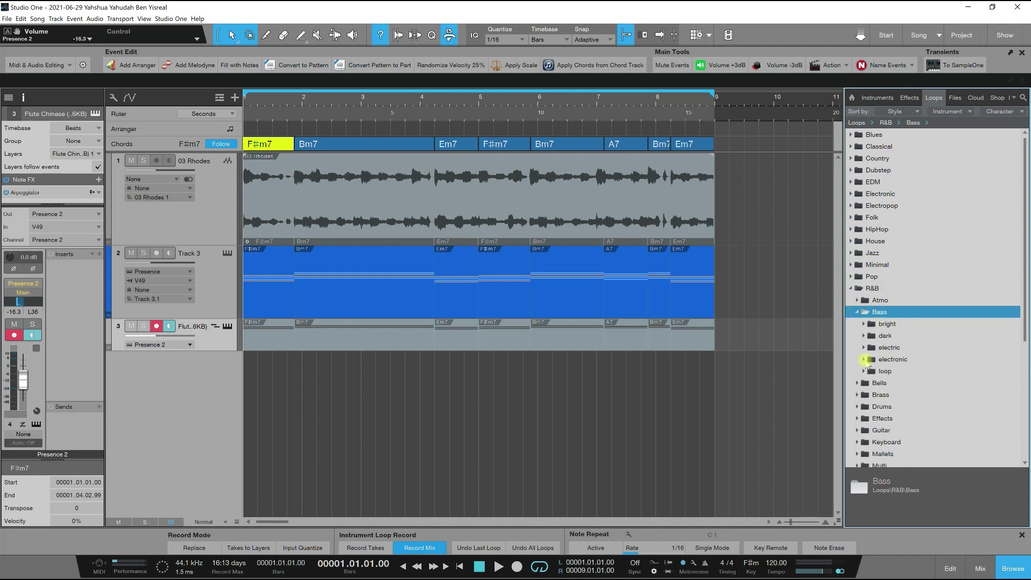
pyautogui.click(866, 360)
pyautogui.click(905, 373)
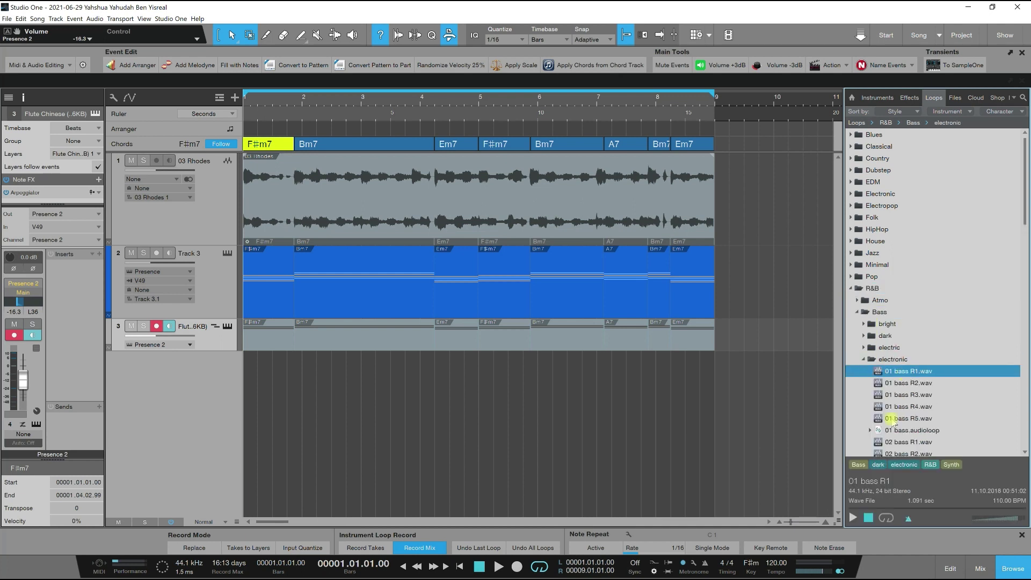
pyautogui.click(853, 518)
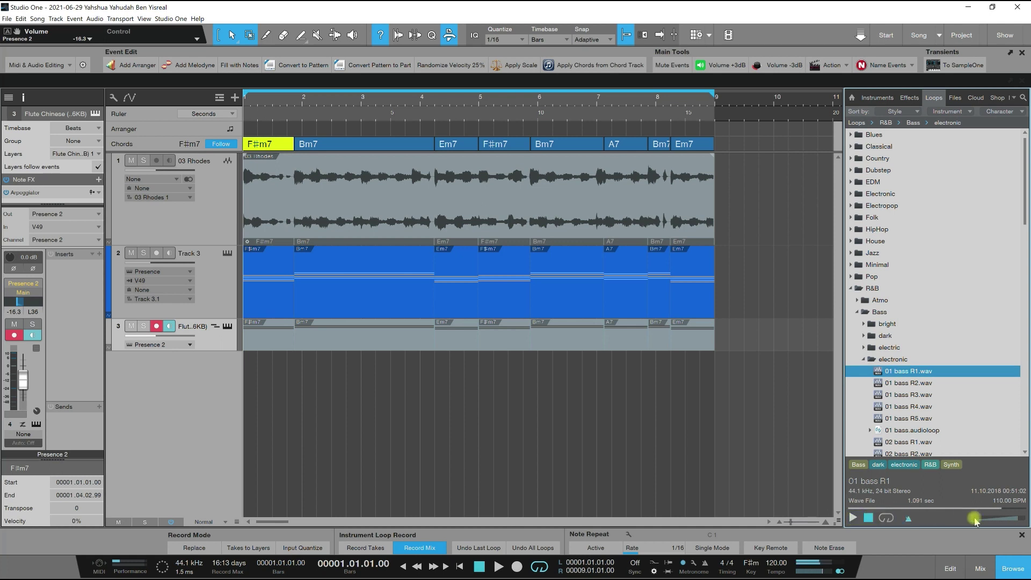
pyautogui.click(853, 518)
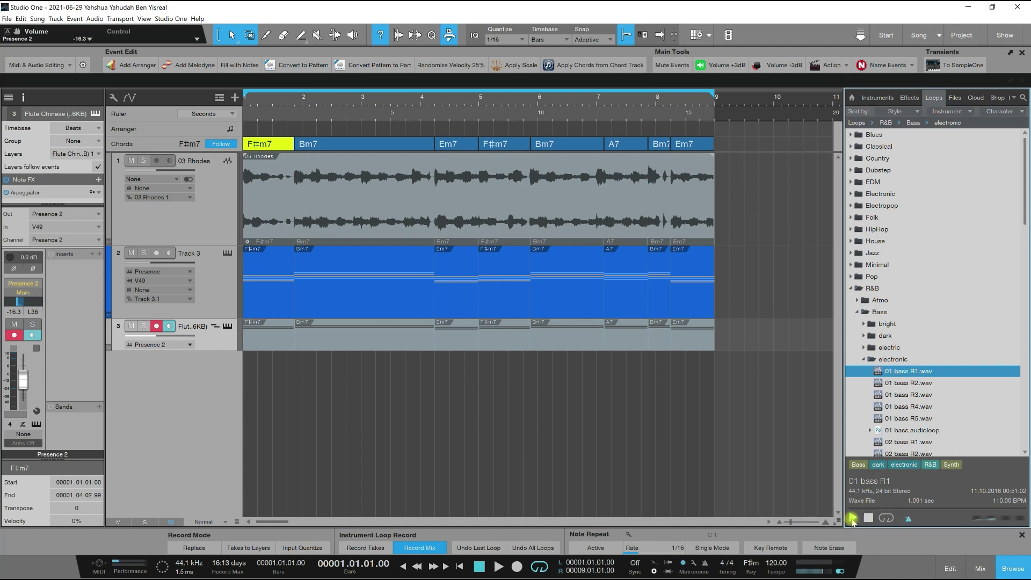
# Preview the 01 bass R3 loop and the 02 bass R1, R2 and R3 loops
pyautogui.click(886, 396)
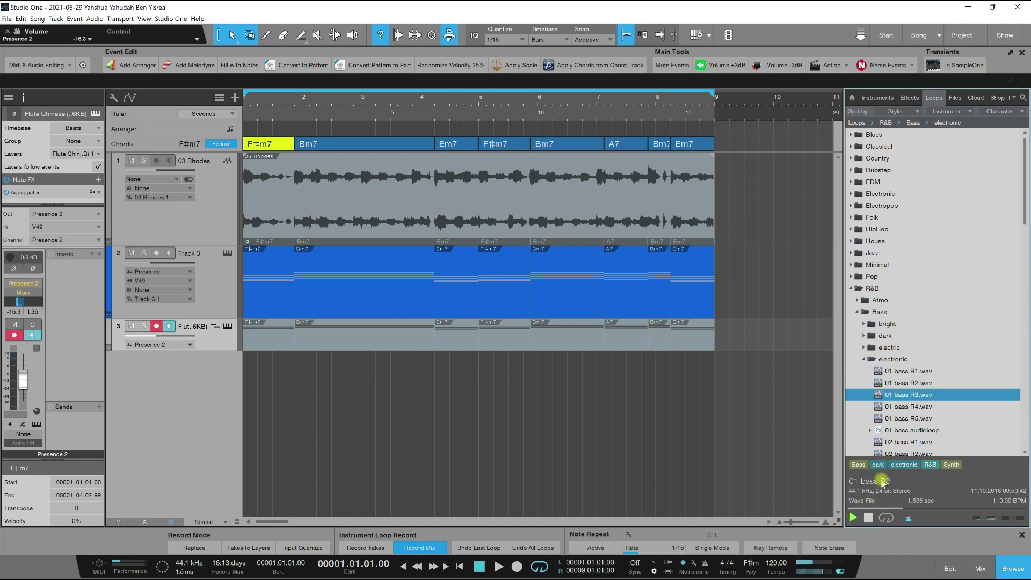
pyautogui.scroll(-2, 907, 416)
pyautogui.click(904, 396)
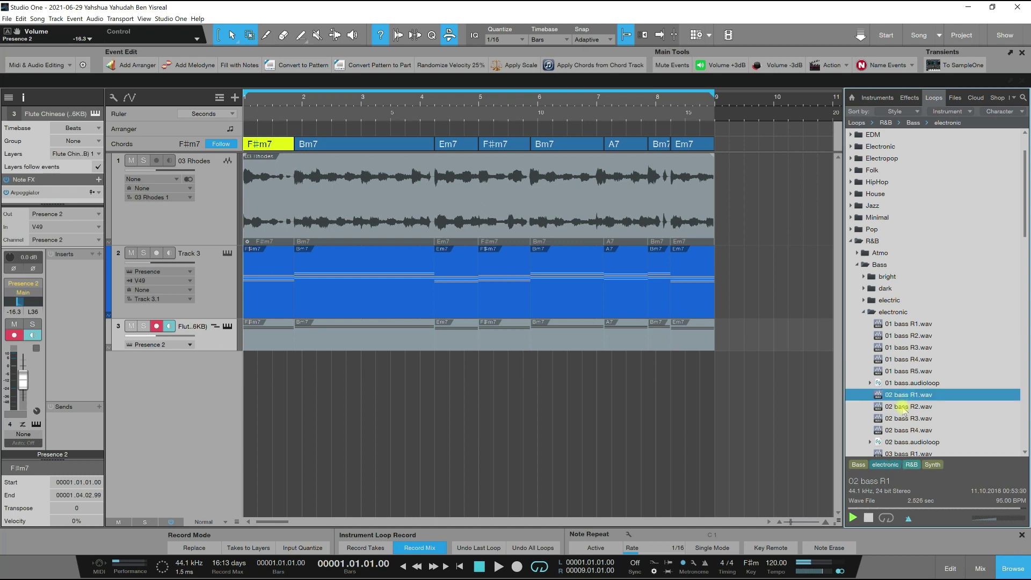
pyautogui.click(905, 408)
pyautogui.click(906, 420)
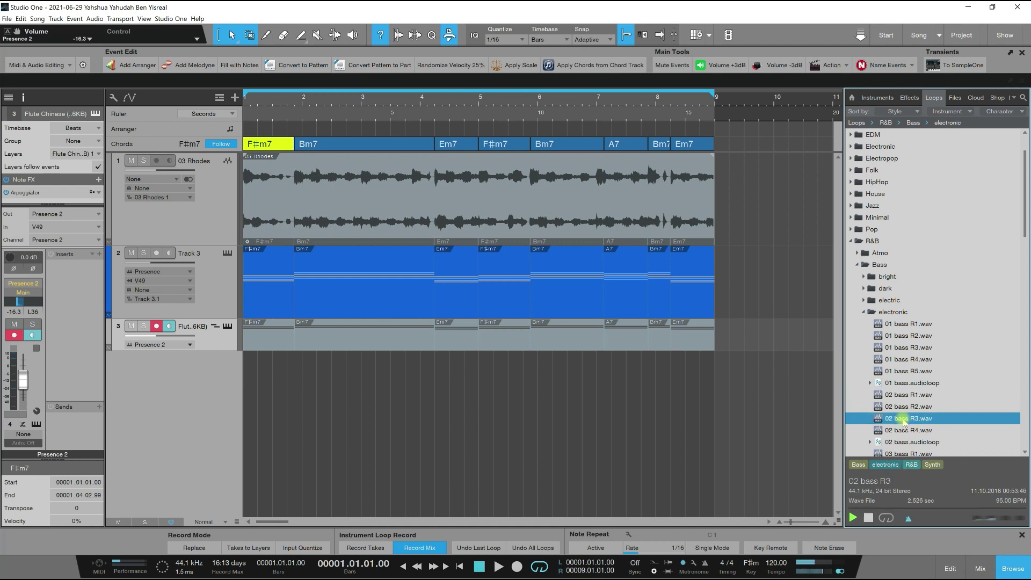
pyautogui.scroll(-2, 910, 418)
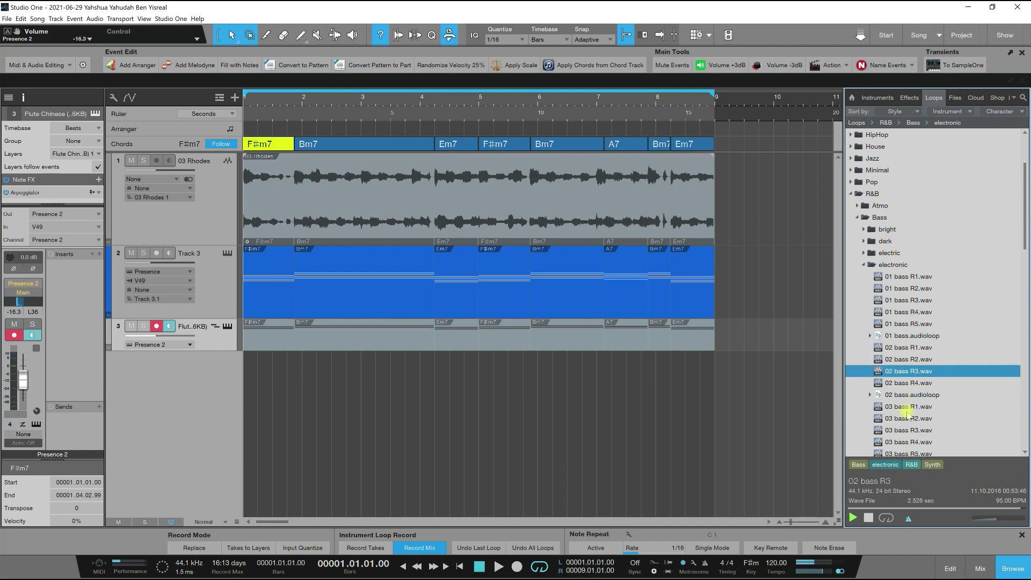
# Preview the 03 bass R1 and R2 loops and the 04 bass R1, R2 and R3 loops
pyautogui.click(906, 409)
pyautogui.click(906, 419)
pyautogui.scroll(-3, 907, 420)
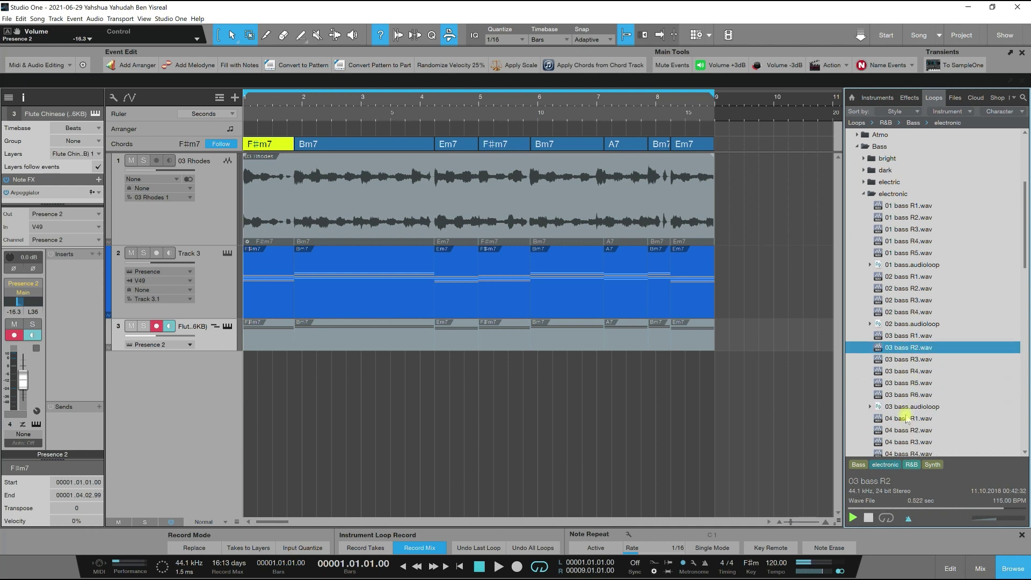
pyautogui.click(905, 408)
pyautogui.scroll(-1, 908, 421)
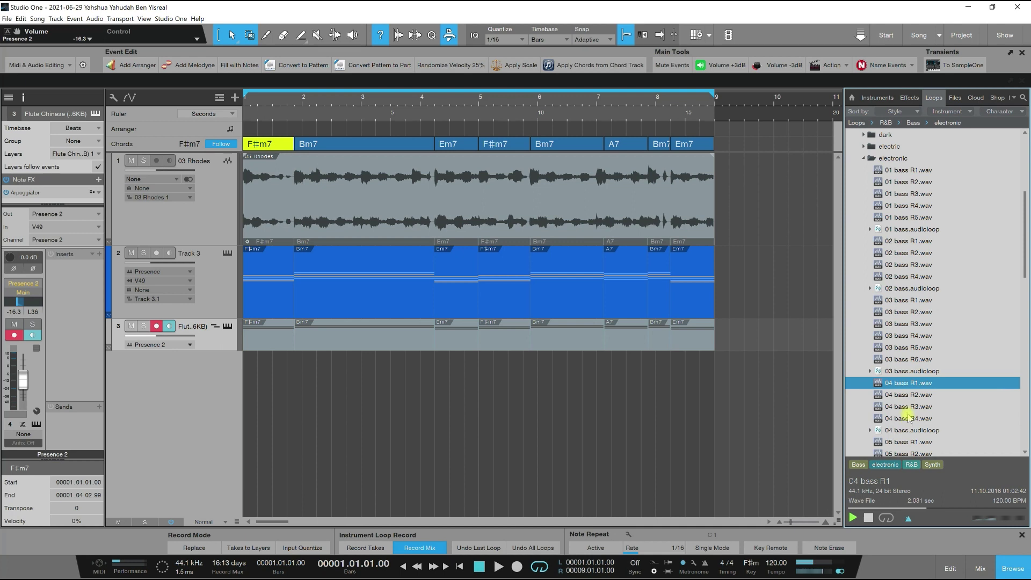
pyautogui.click(905, 395)
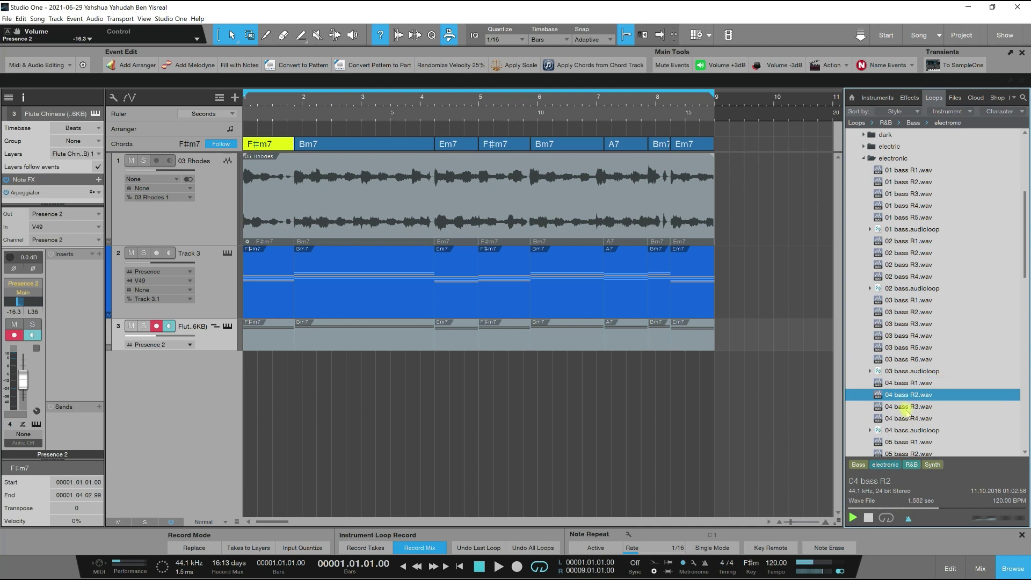
pyautogui.click(907, 407)
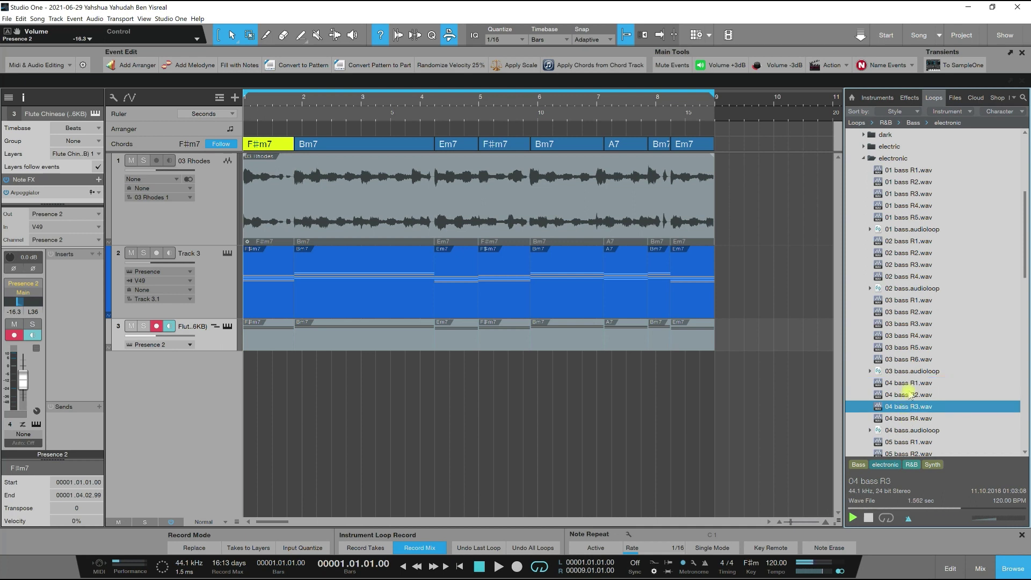
# Go back through the 03 bass loops, previewing R4, R3, R2 and R1
pyautogui.click(905, 336)
pyautogui.click(905, 324)
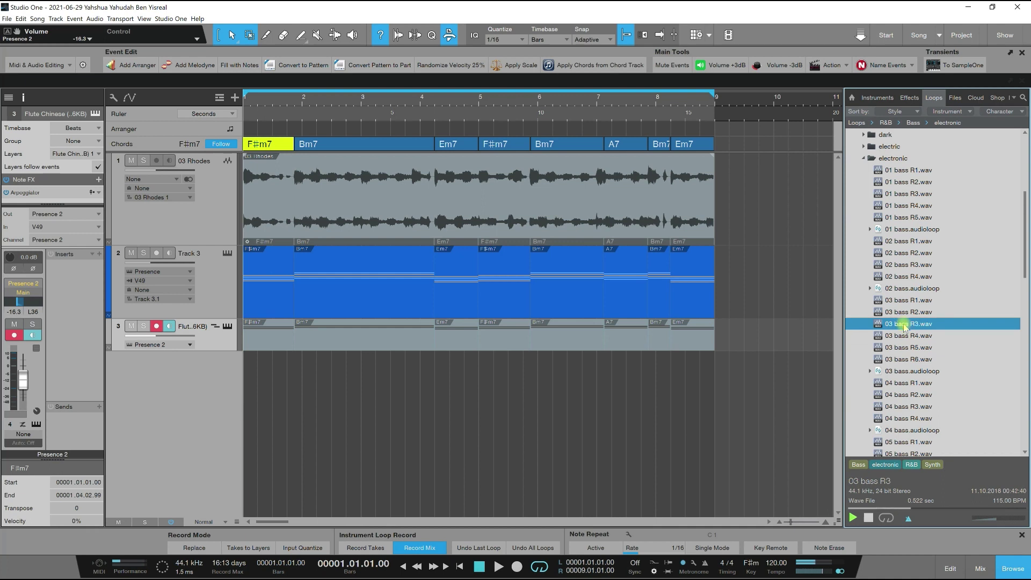
pyautogui.click(904, 312)
pyautogui.click(905, 301)
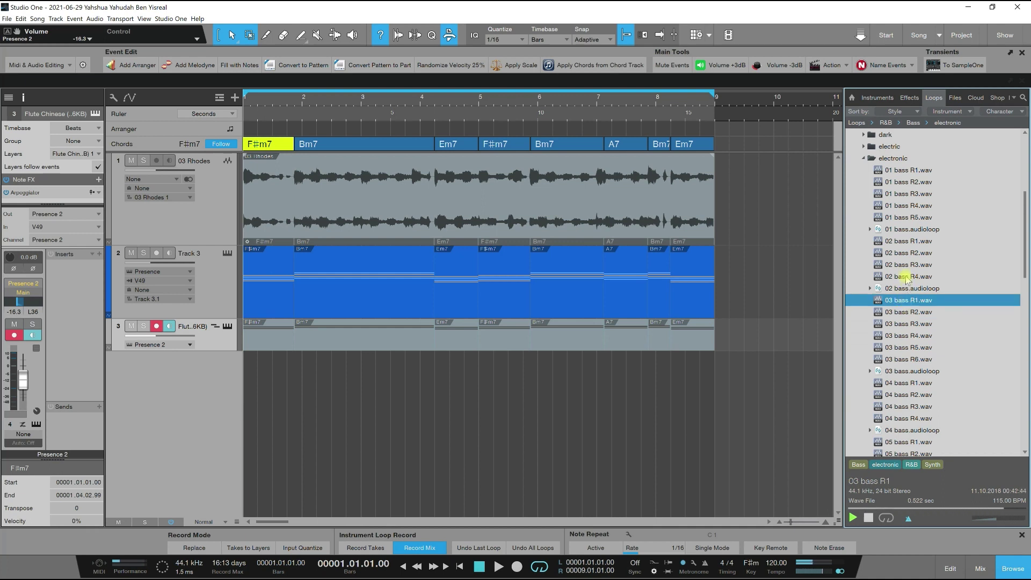
# Preview the 02 bass R4 and R3 loops and place 02 bass R3.wav at bar 1 on a new track below the flute
pyautogui.click(906, 277)
pyautogui.click(906, 264)
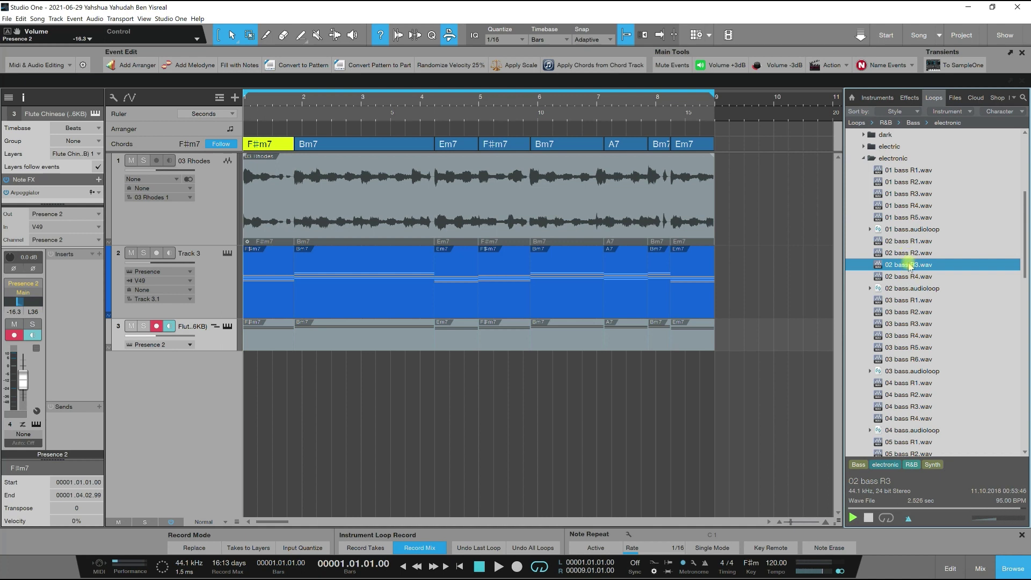
pyautogui.moveTo(763, 303); pyautogui.dragTo(263, 391)
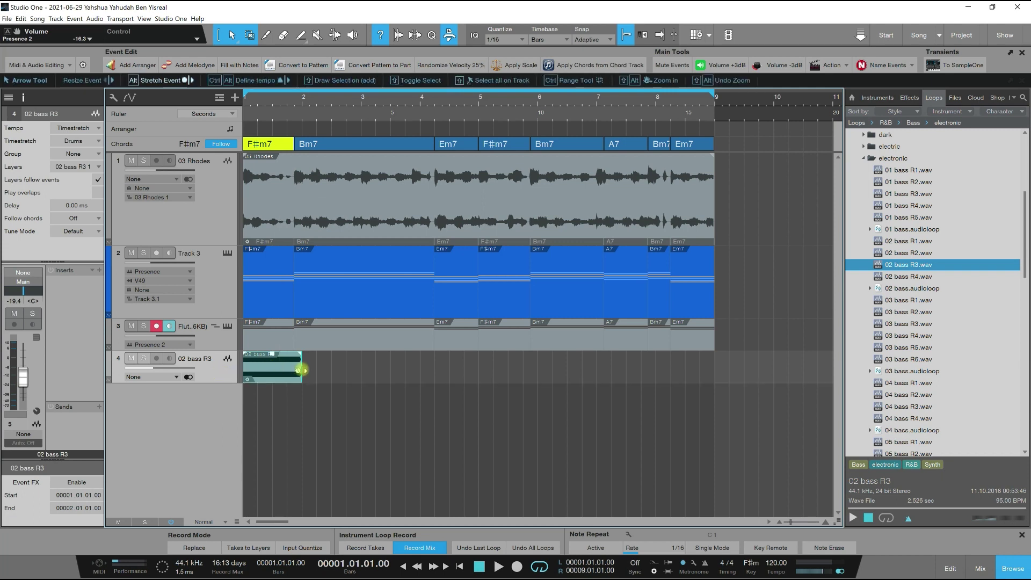
# Try stretching the bass event to bar 5 with the Drums timestretch mode, and undo the stretch
pyautogui.moveTo(302, 370); pyautogui.dragTo(478, 376)
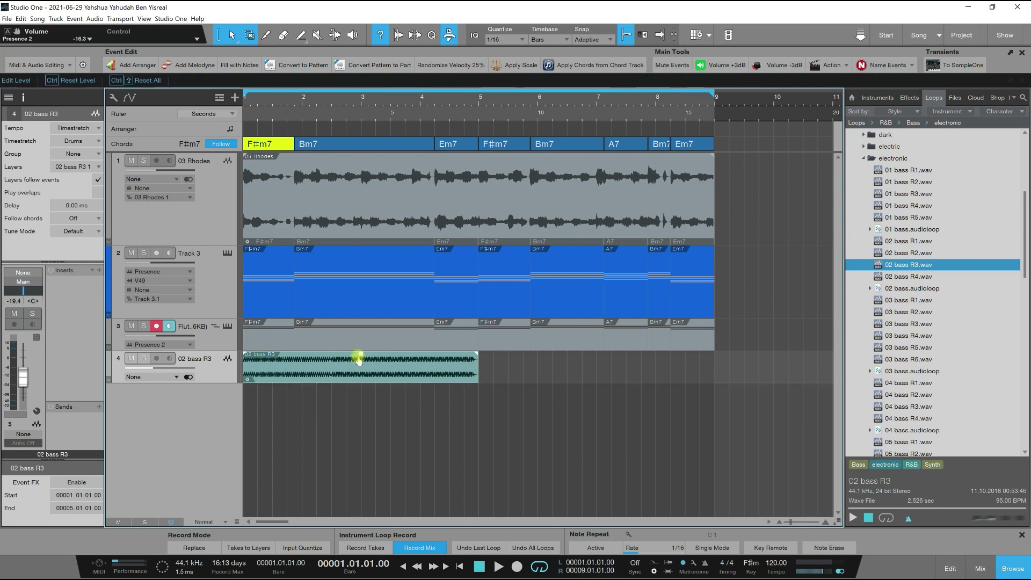
pyautogui.hotkey('ctrl', 'z')
# Set the bass track's timestretch mode to Solo - Elastique Pro Monophonic Formant and stretch the bass event to bar 5
pyautogui.click(81, 141)
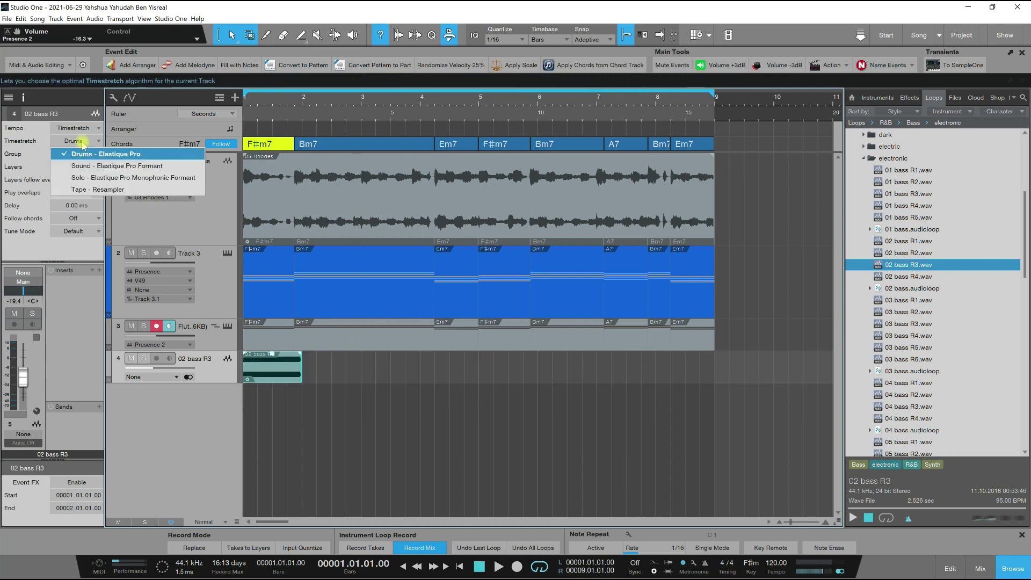
pyautogui.click(109, 179)
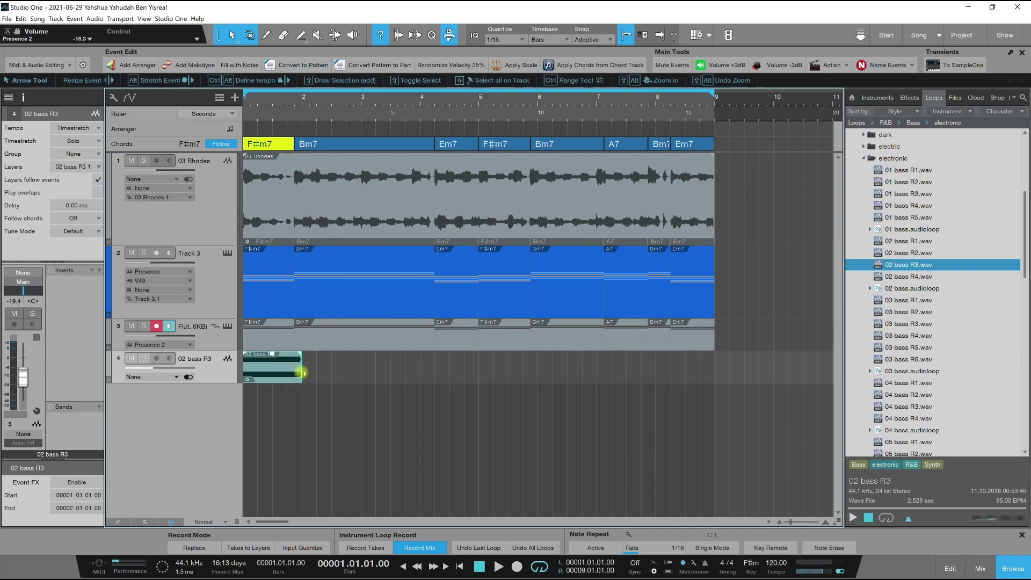
pyautogui.moveTo(302, 373); pyautogui.dragTo(479, 382)
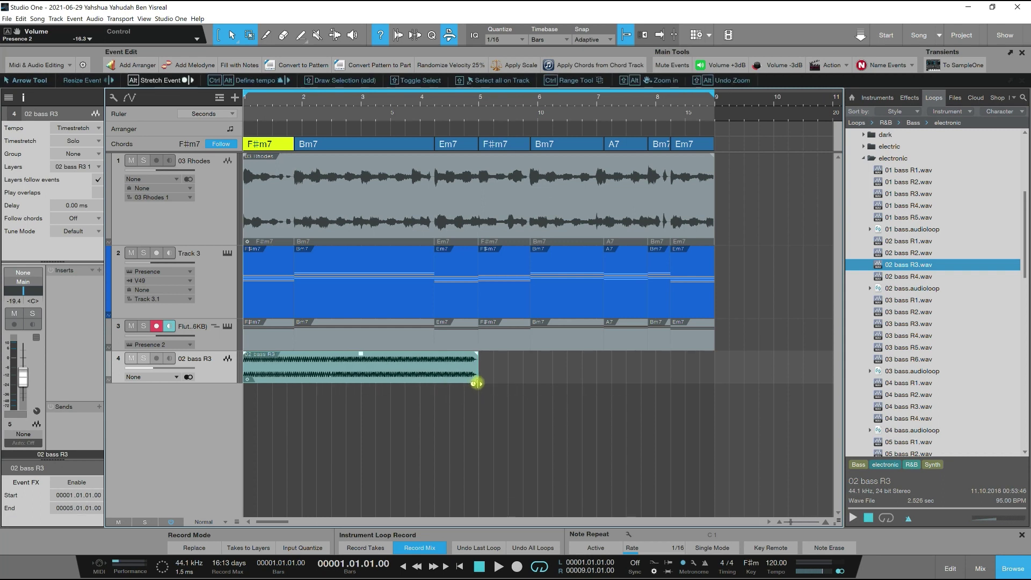
# Play all tracks, set the loop range to the bass event from bar 1 to bar 5, and stop playback
pyautogui.click(499, 567)
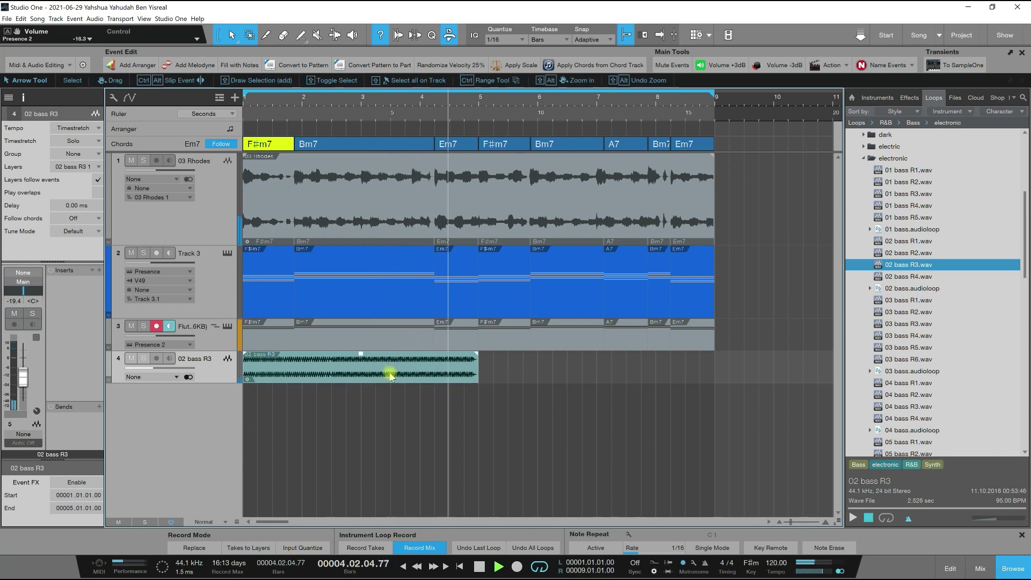
pyautogui.press('p')
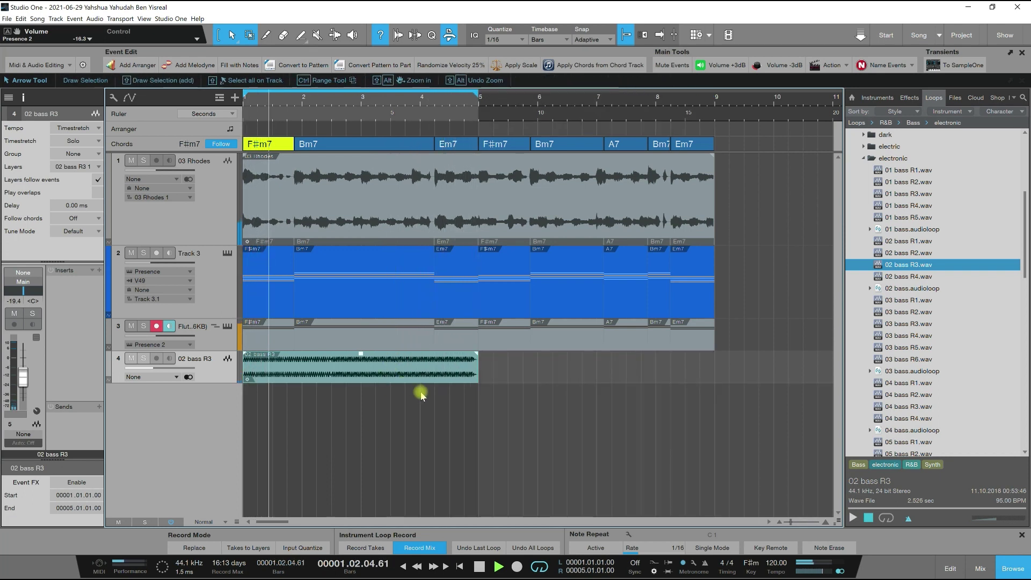
pyautogui.click(497, 567)
pyautogui.press('space')
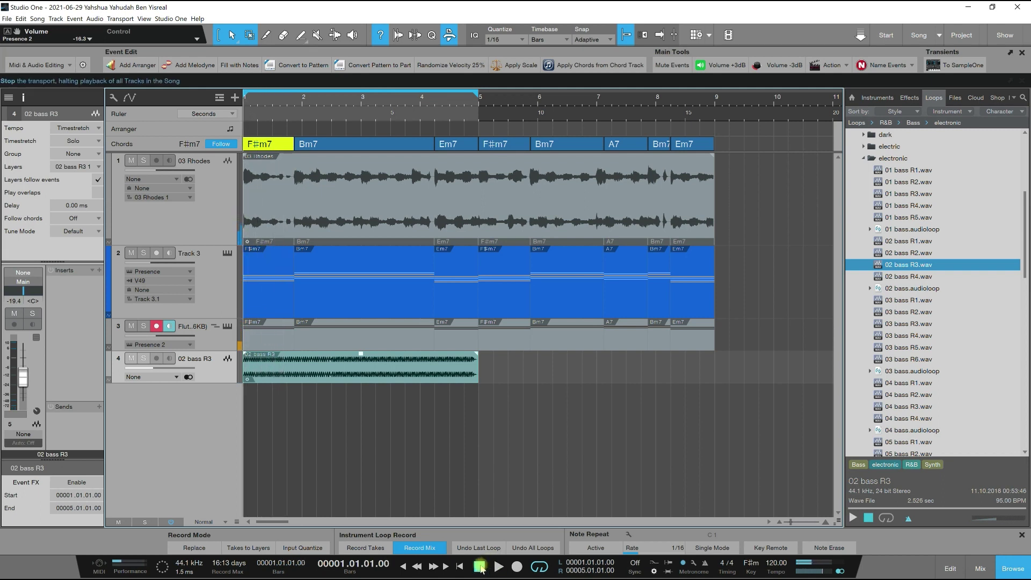
# Solo the bass track and listen to the stretched bass loop on its own
pyautogui.click(143, 358)
pyautogui.press('space')
pyautogui.press('space')
pyautogui.press('space')
pyautogui.press('space')
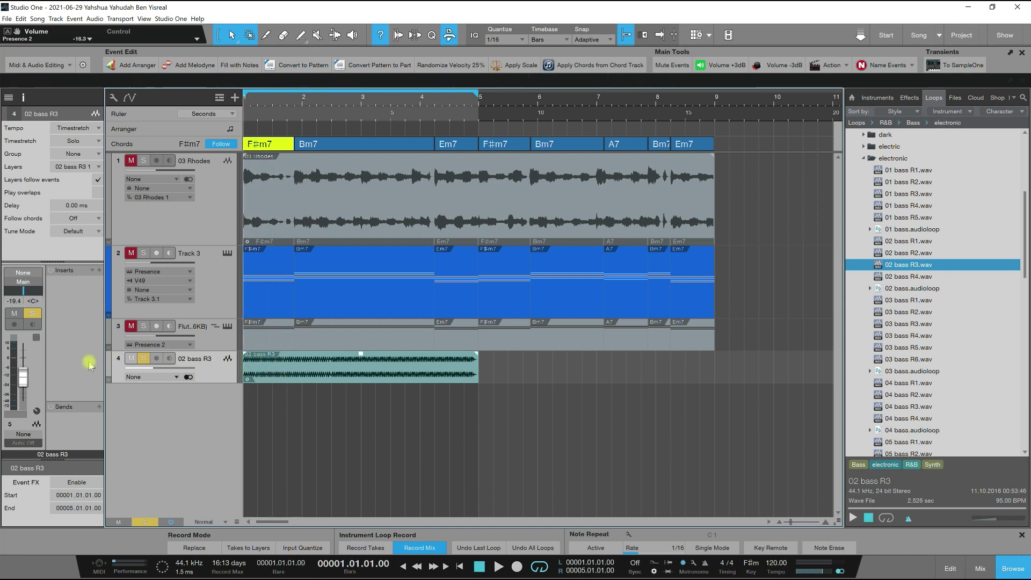
# Raise the bass track's volume to -10.4 dB and replay the soloed bass loop
pyautogui.scroll(1, 25, 379)
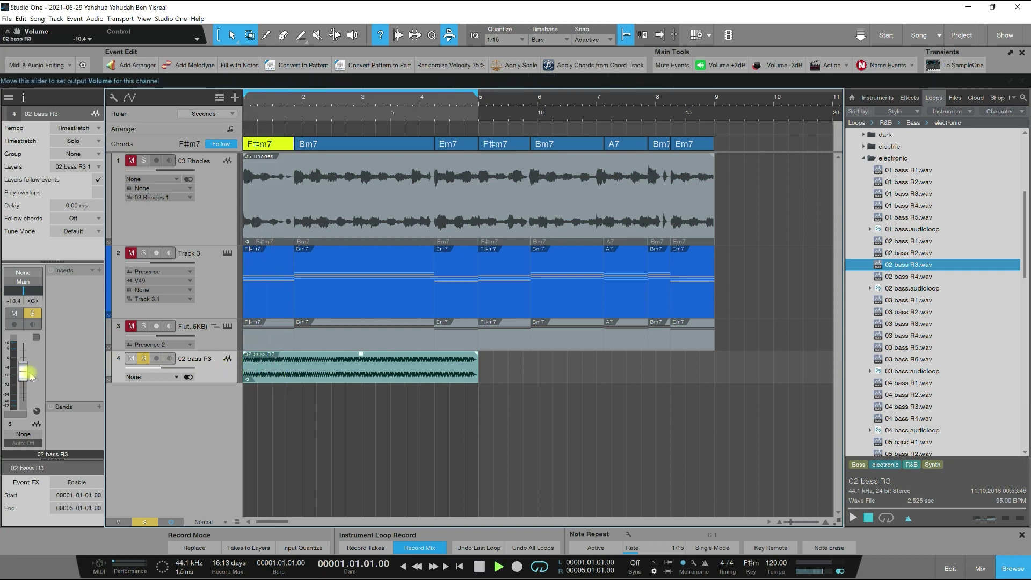
pyautogui.press('space')
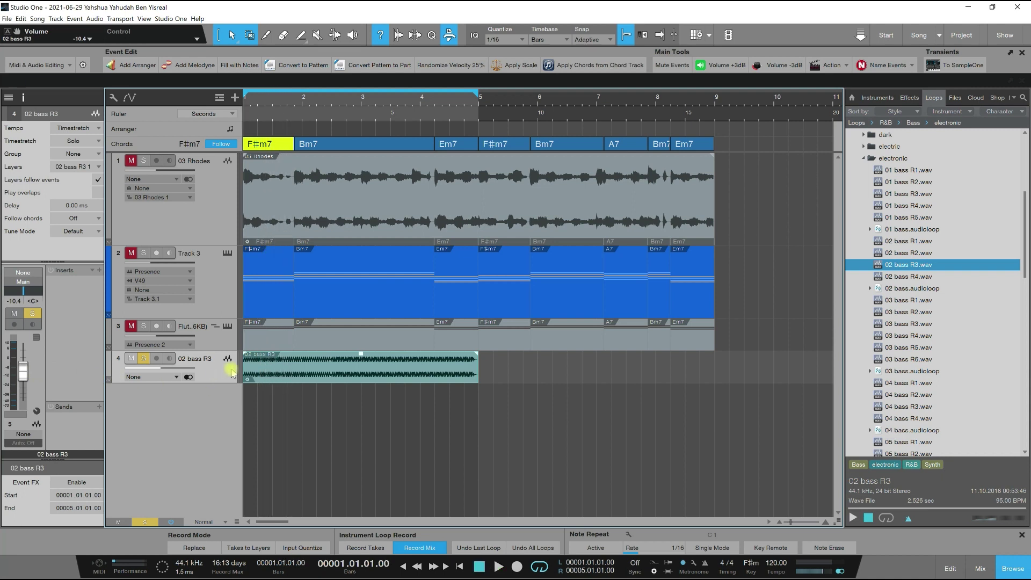
pyautogui.press('space')
pyautogui.press('space')
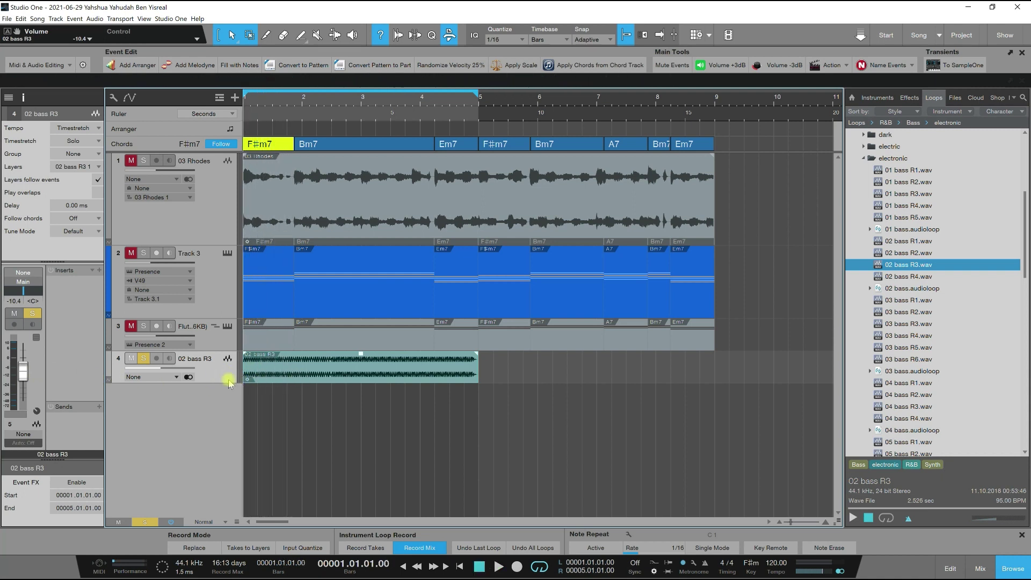
# Make the bass track slightly taller, then play the soloed bass loop again and stop it
pyautogui.moveTo(228, 383)
pyautogui.mouseDown()
pyautogui.moveTo(229, 430)
pyautogui.moveTo(228, 391)
pyautogui.mouseUp()
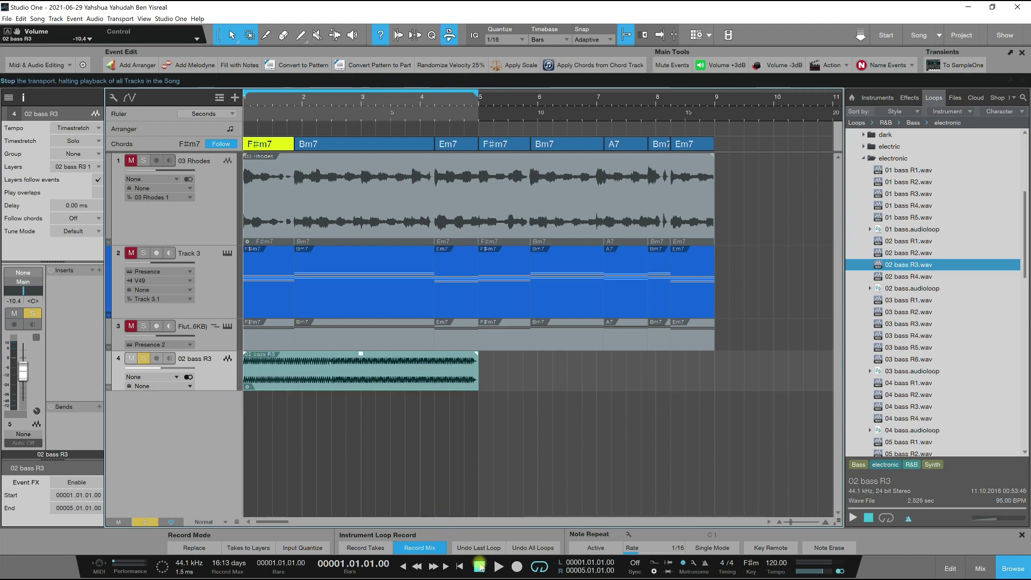
pyautogui.click(498, 566)
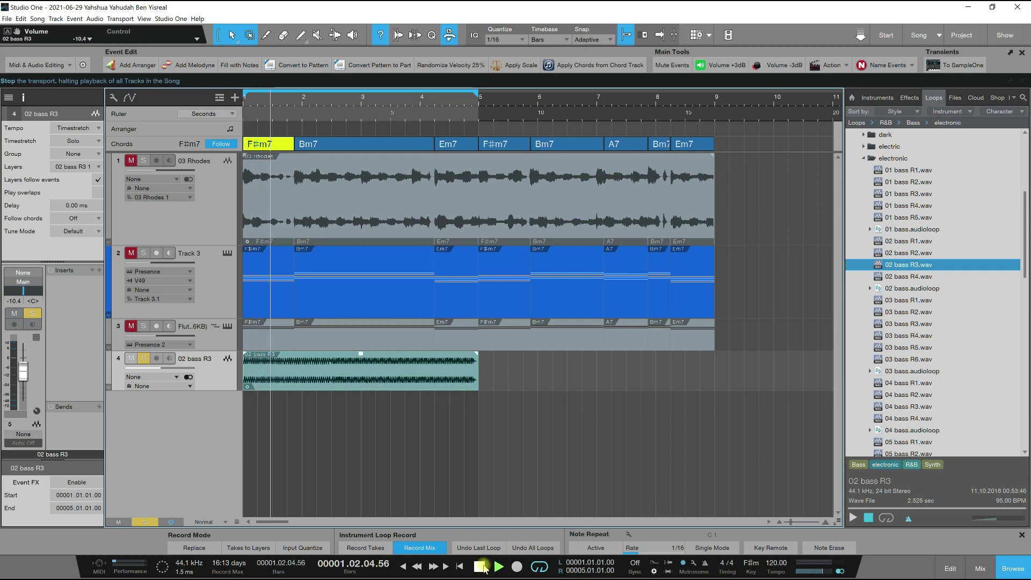
pyautogui.click(480, 567)
# Unsolo the bass track and listen to the stretched bass together with the other tracks
pyautogui.click(148, 360)
pyautogui.click(148, 360)
pyautogui.click(149, 363)
pyautogui.press('space')
pyautogui.press('space')
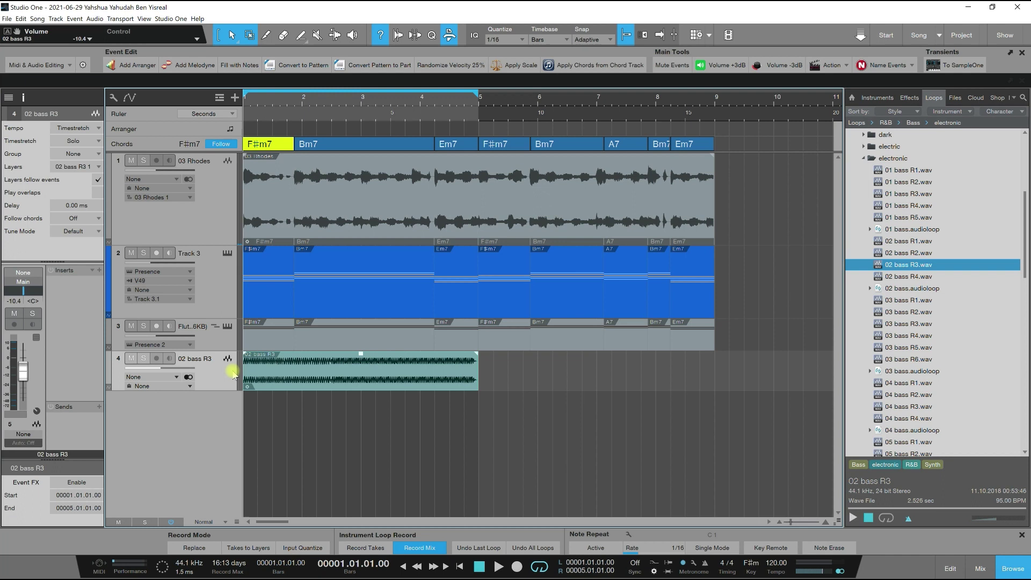
# Undo the bass track's volume change and the bass event's stretch, and play the shortened bass with all tracks
pyautogui.hotkey('ctrl', 'z')
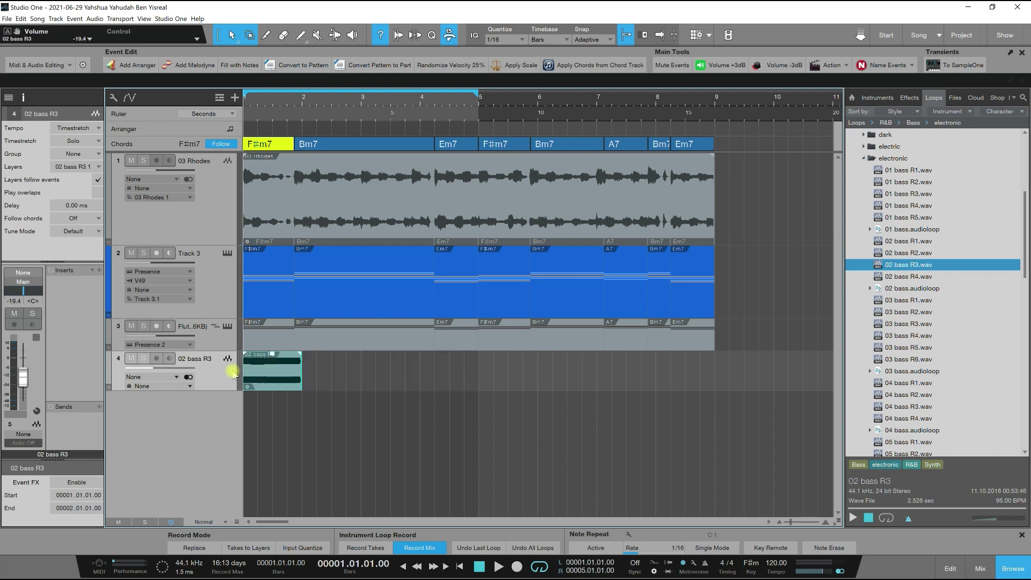
pyautogui.press('space')
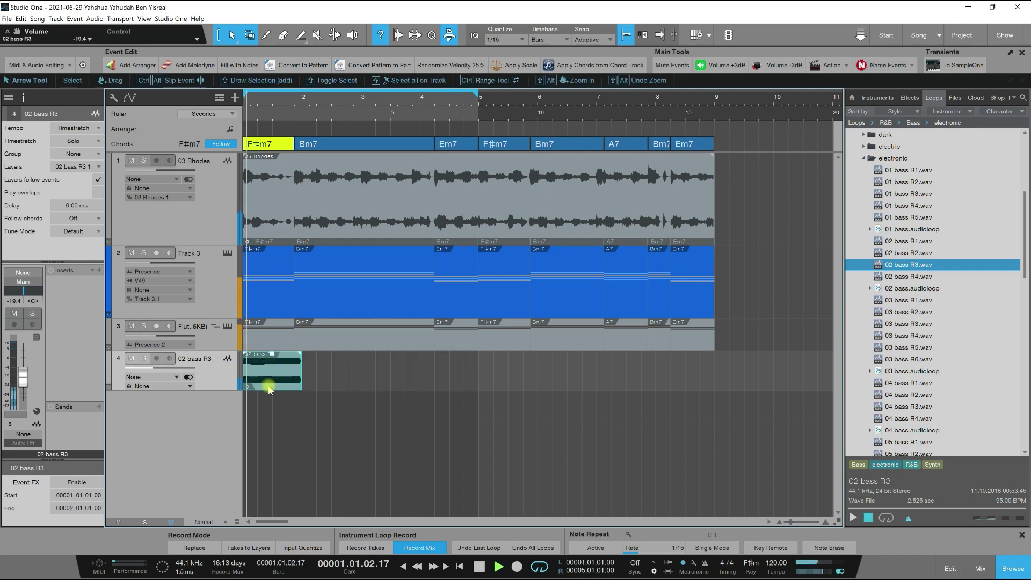
pyautogui.press('space')
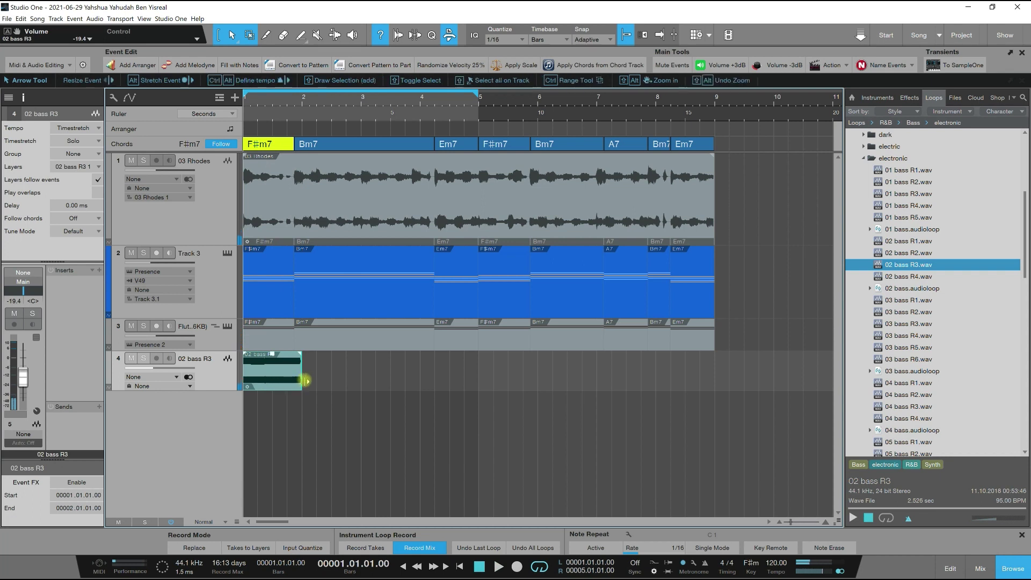
# Solo the bass track, play it briefly, and switch the track's channel mode from stereo to mono
pyautogui.click(144, 358)
pyautogui.press('space')
pyautogui.press('space')
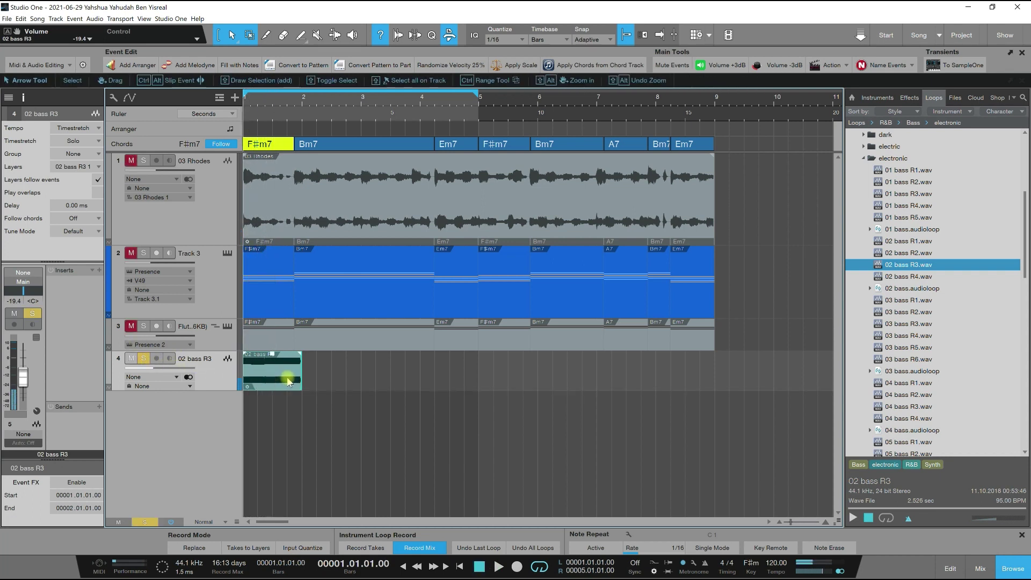
pyautogui.click(190, 378)
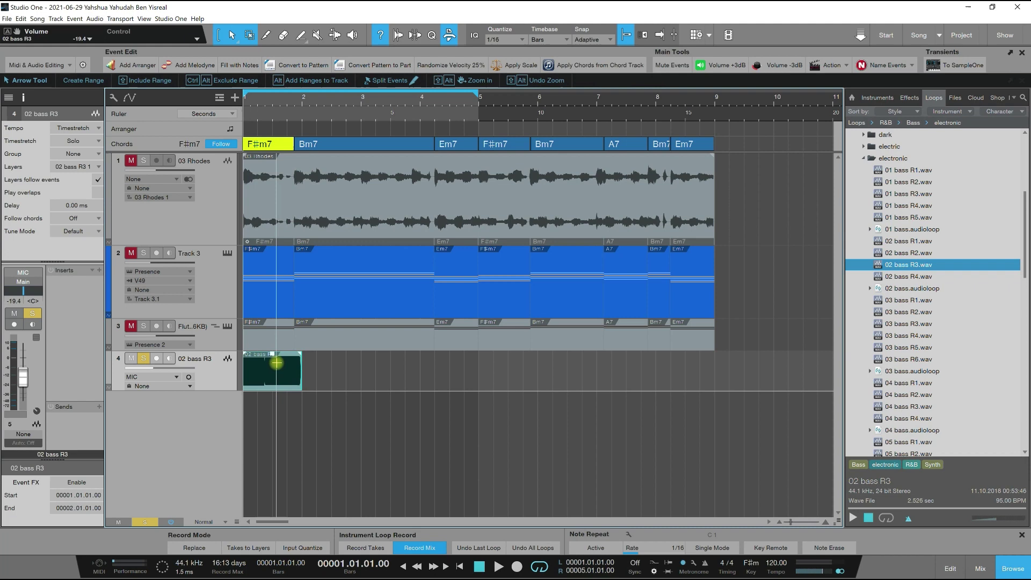
pyautogui.moveTo(246, 98); pyautogui.dragTo(250, 92)
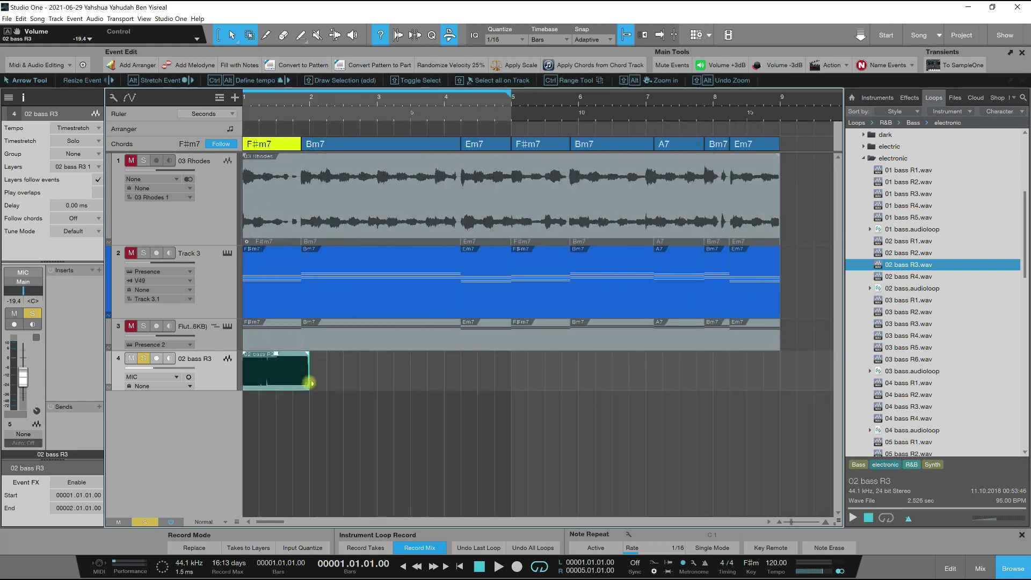
# Stretch the bass event to the start of bar 5 and lower the track's volume to -21.2 dB during playback
pyautogui.moveTo(308, 383); pyautogui.dragTo(511, 392)
pyautogui.click(499, 567)
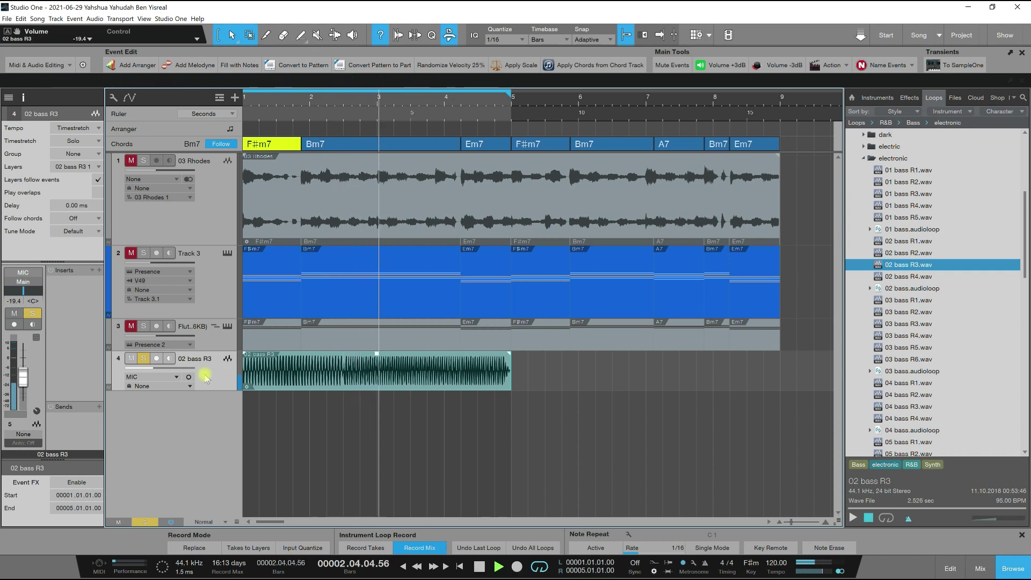
pyautogui.moveTo(28, 379); pyautogui.dragTo(28, 382)
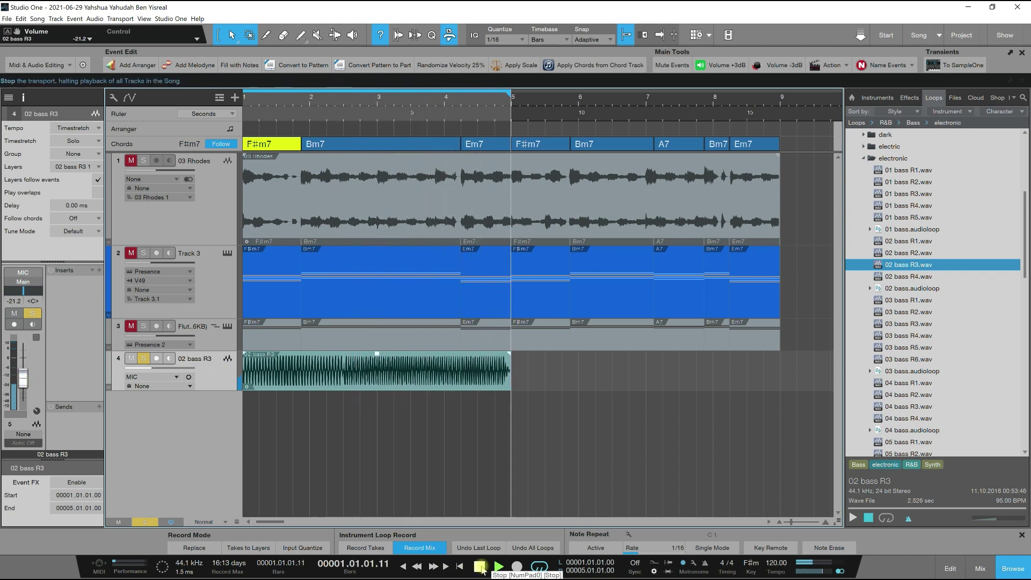
pyautogui.click(480, 566)
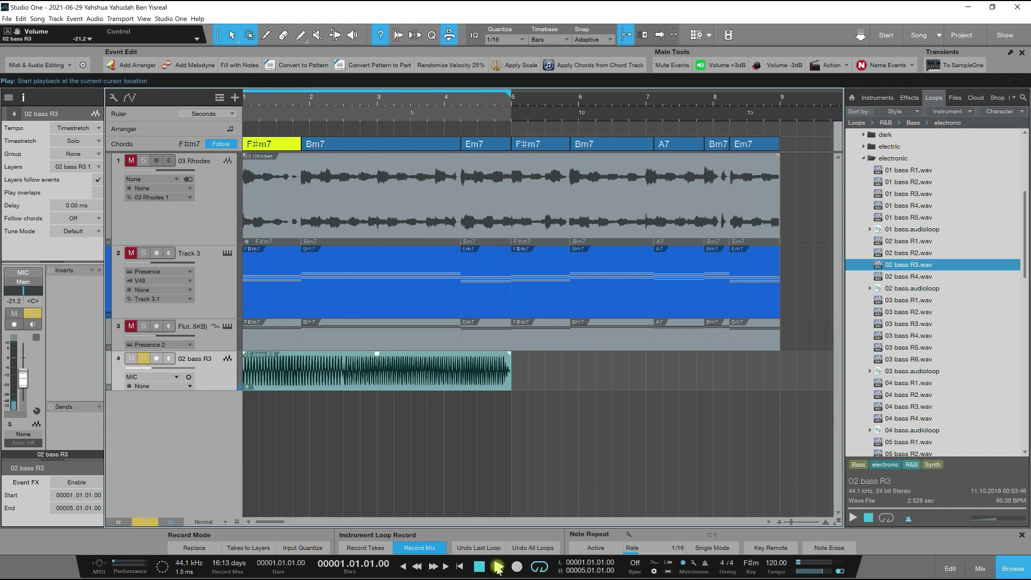
# Replay the soloed, stretched bass loop from the start of the song, and stop it
pyautogui.click(498, 567)
pyautogui.click(479, 567)
pyautogui.press('space')
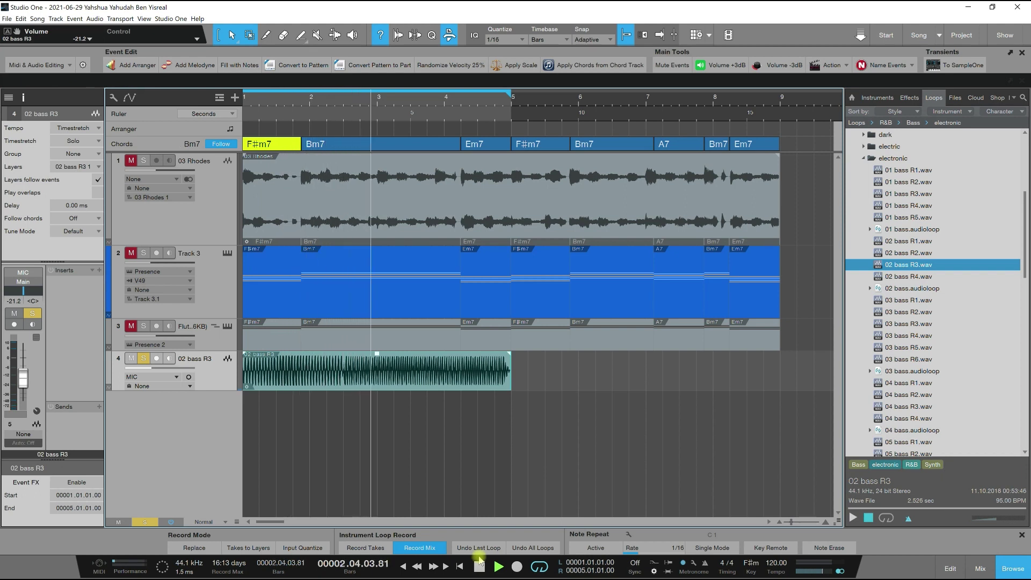
pyautogui.click(479, 565)
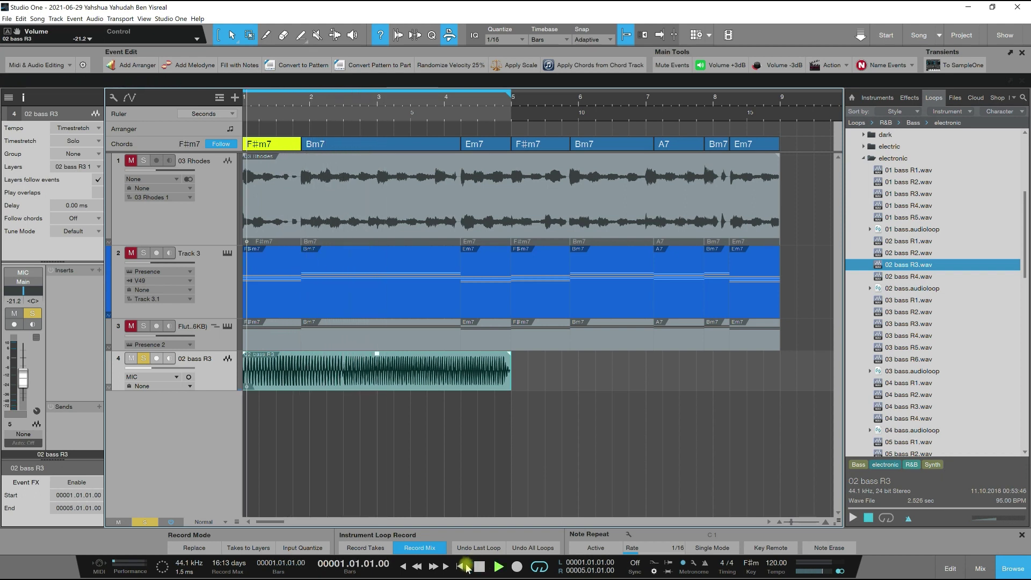
pyautogui.press('space')
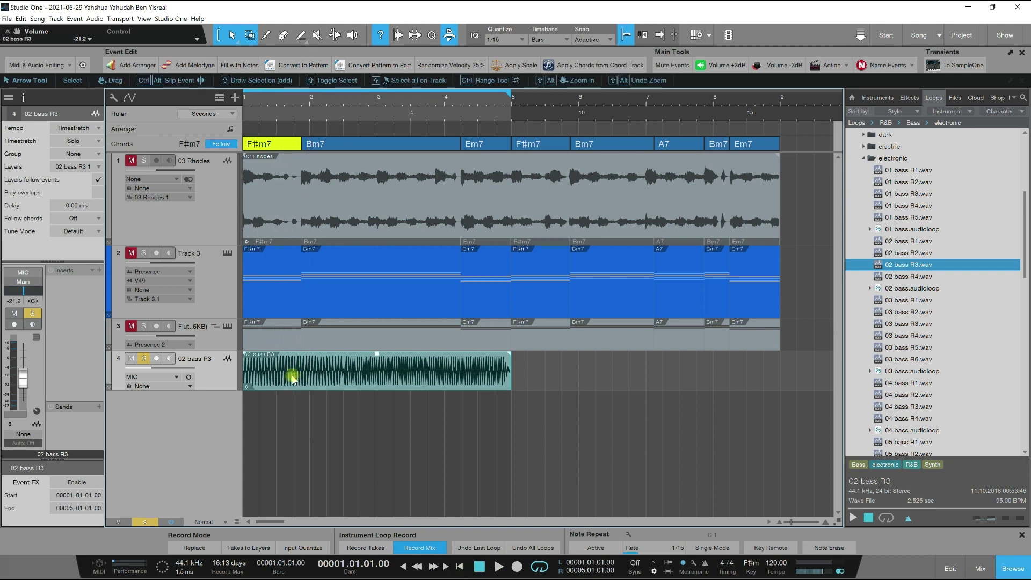
# Inspect the stretched bass waveform in the audio editor, close the editor, and listen to the soloed loop once more
pyautogui.doubleClick(248, 387)
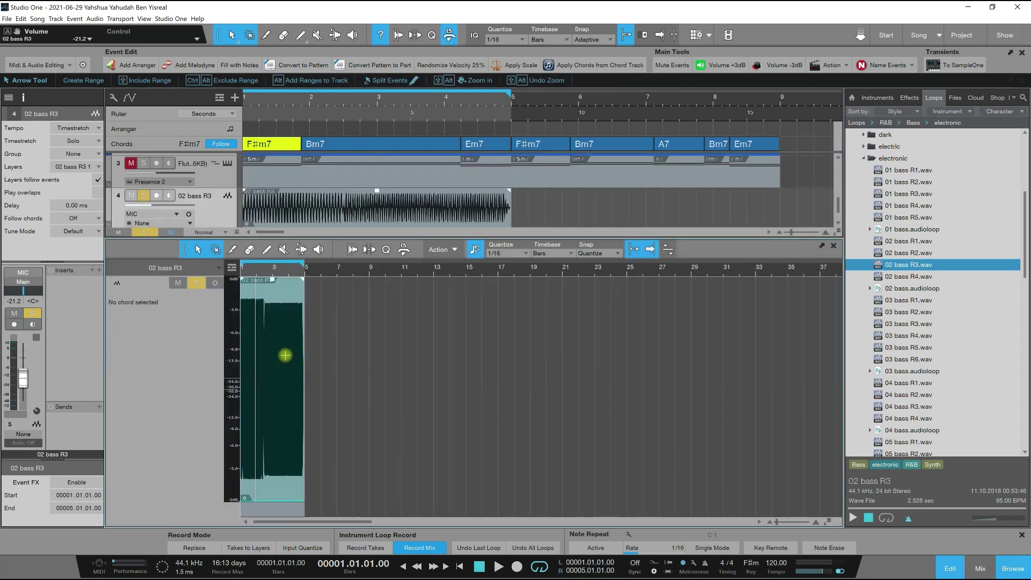
pyautogui.press('F2')
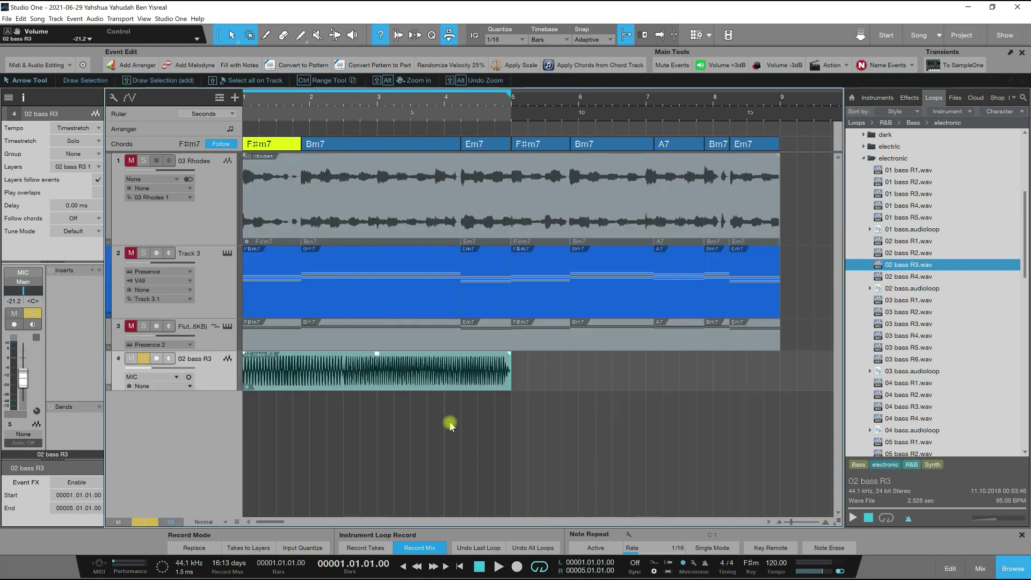
pyautogui.press('space')
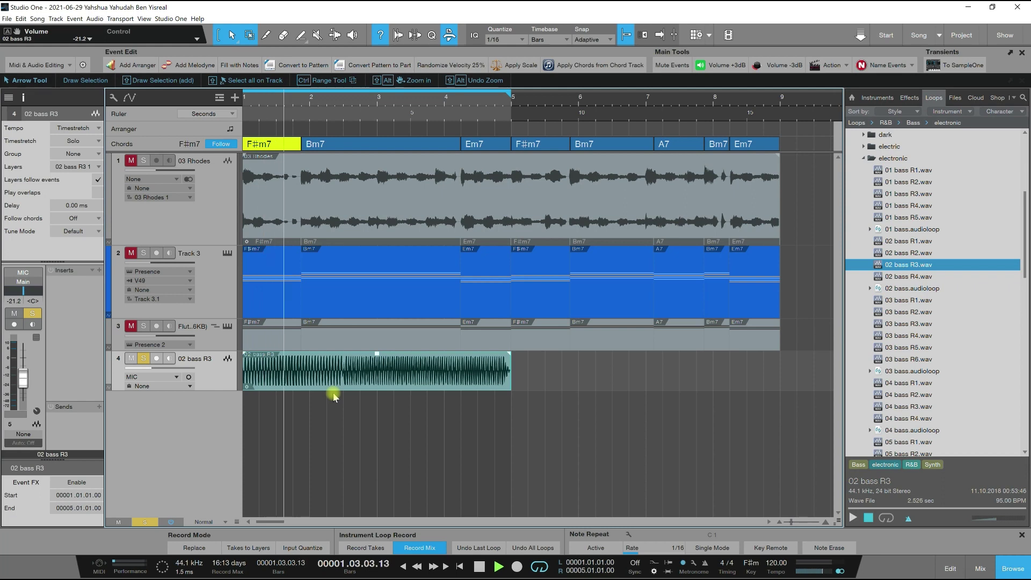
pyautogui.press('space')
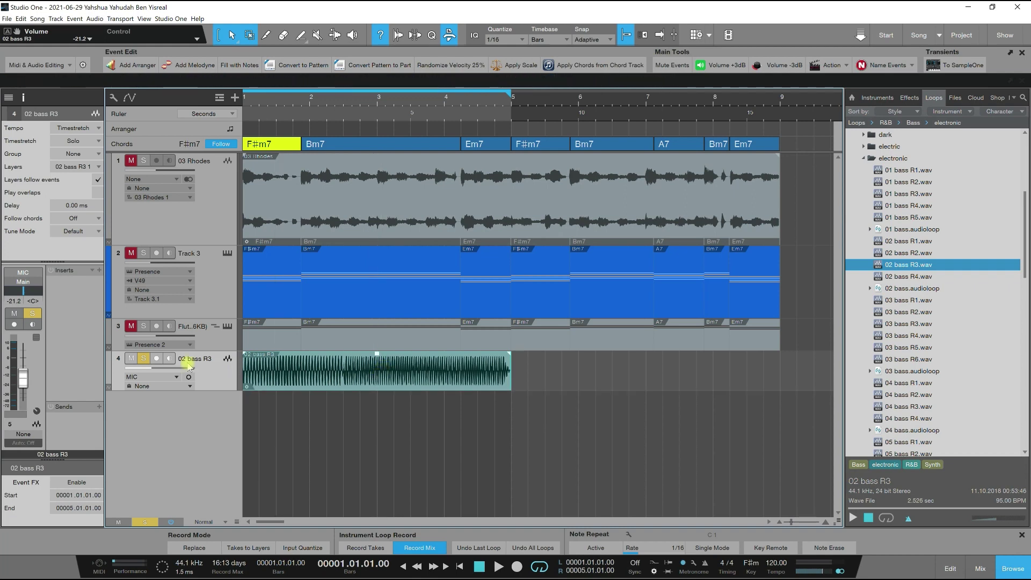
# Unsolo the bass track and listen to it together with the other tracks
pyautogui.click(144, 358)
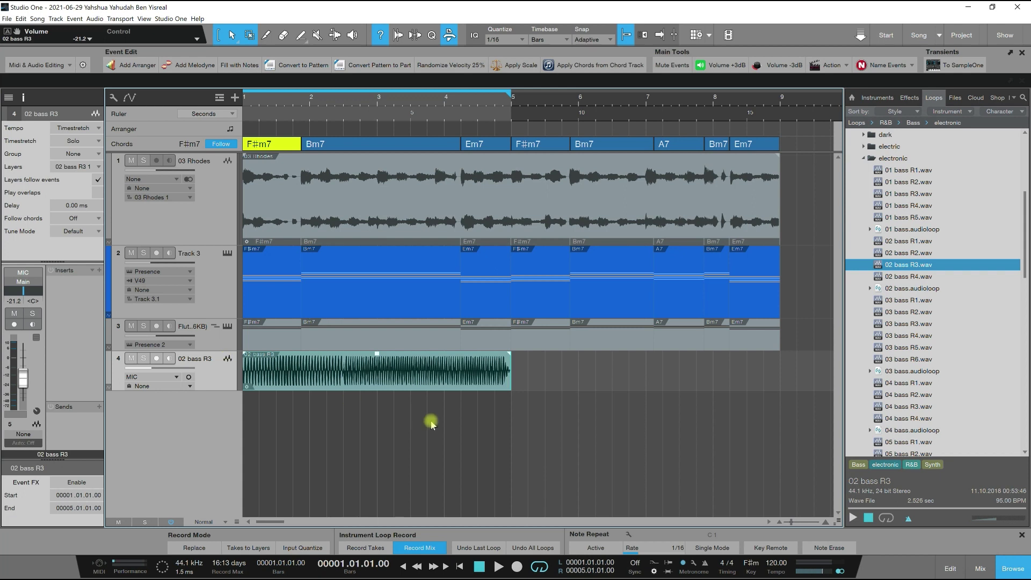
pyautogui.click(498, 566)
pyautogui.click(482, 568)
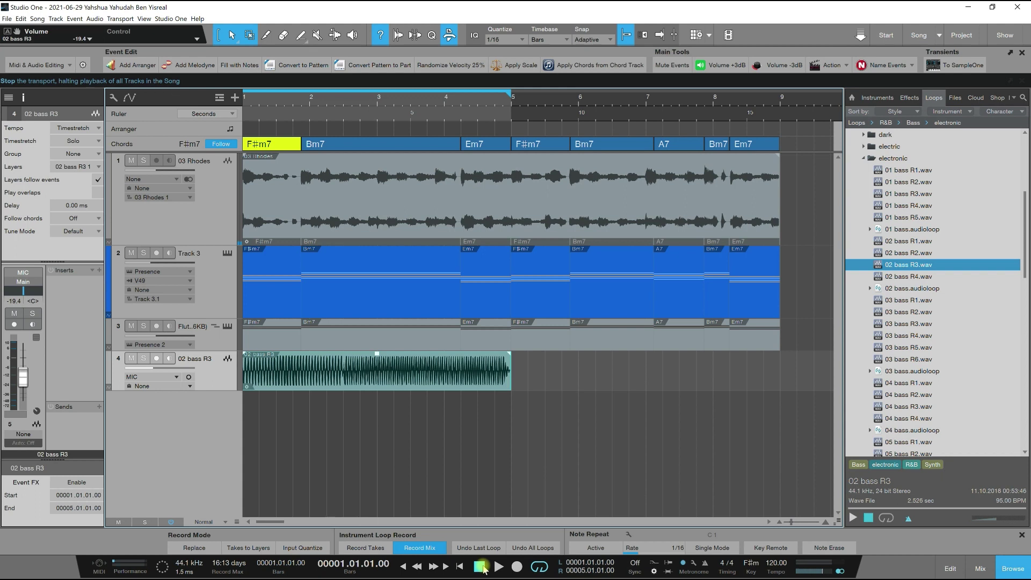
# Undo the bass track's volume change and the event's stretch, and briefly play the song
pyautogui.hotkey('ctrl', 'z')
pyautogui.press('space')
pyautogui.press('space')
# Set the bass track's timestretch algorithm to Drums - Elastique Pro, leaving its tempo mode on Timestretch
pyautogui.click(84, 167)
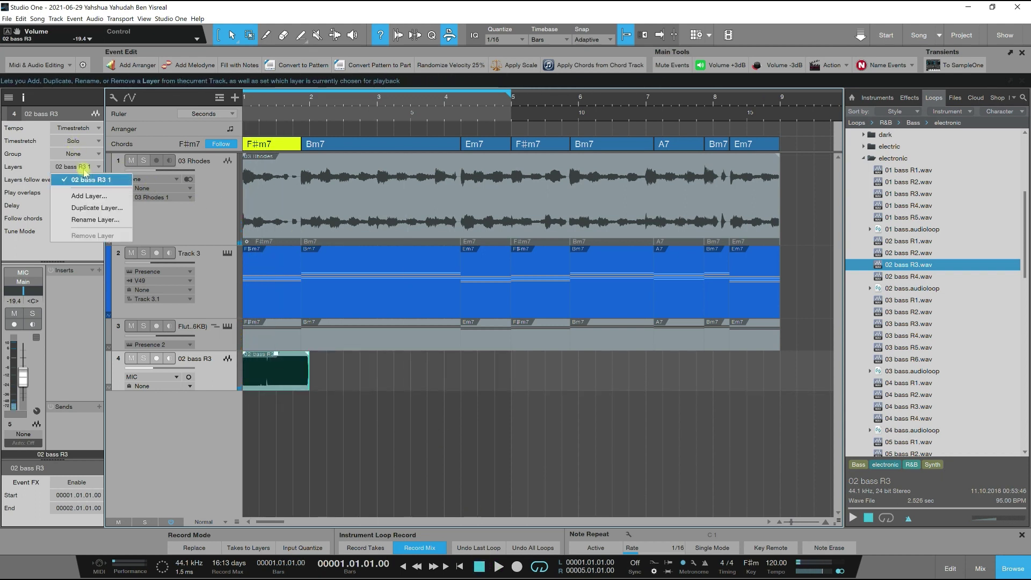
pyautogui.click(80, 141)
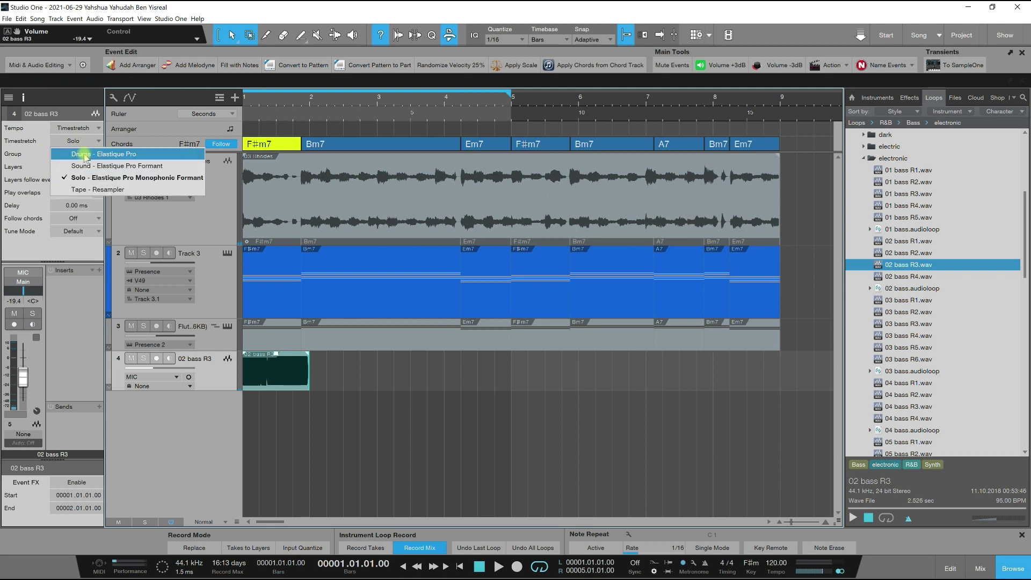
pyautogui.click(75, 154)
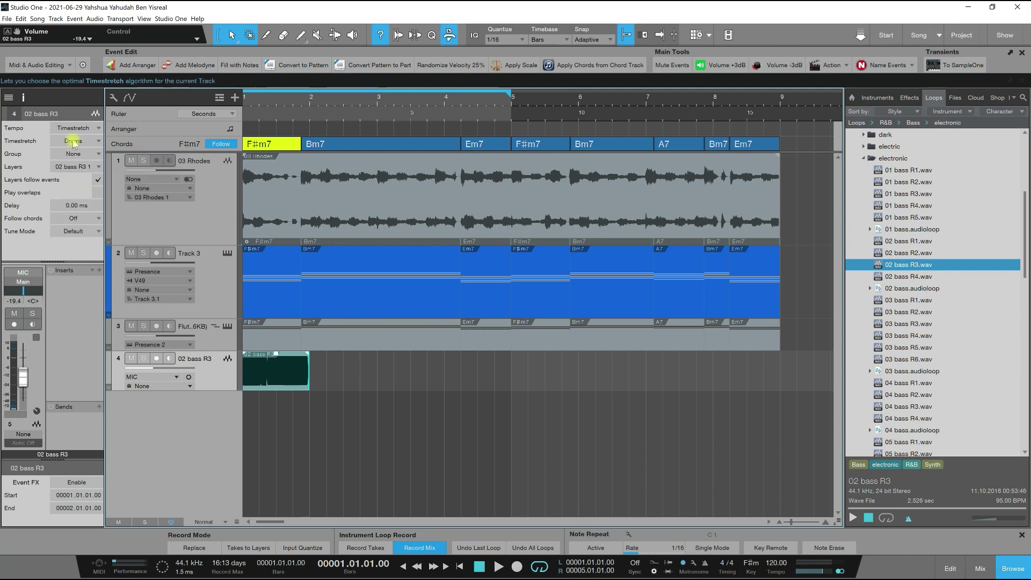
pyautogui.click(83, 129)
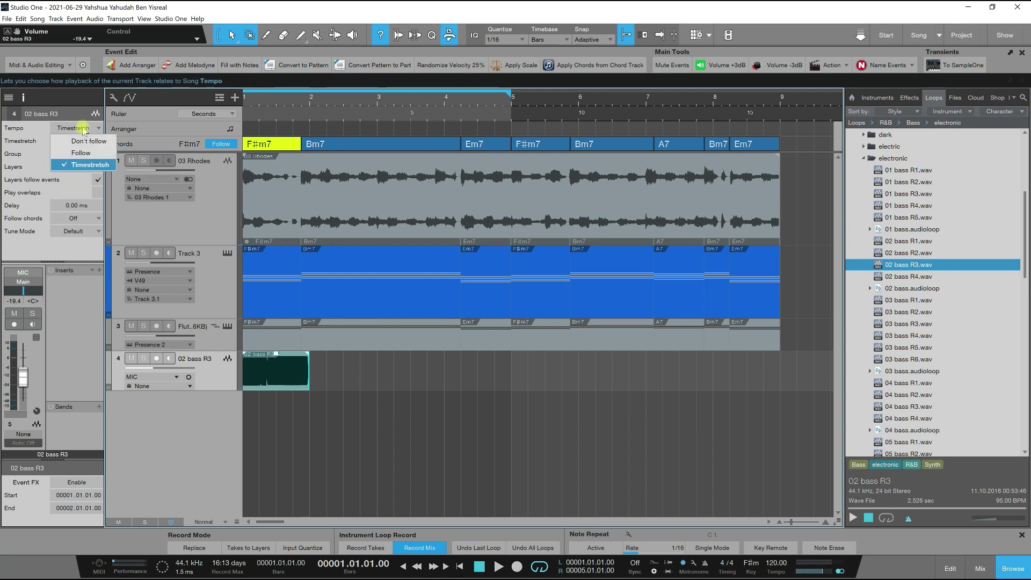
pyautogui.click(83, 129)
pyautogui.click(81, 141)
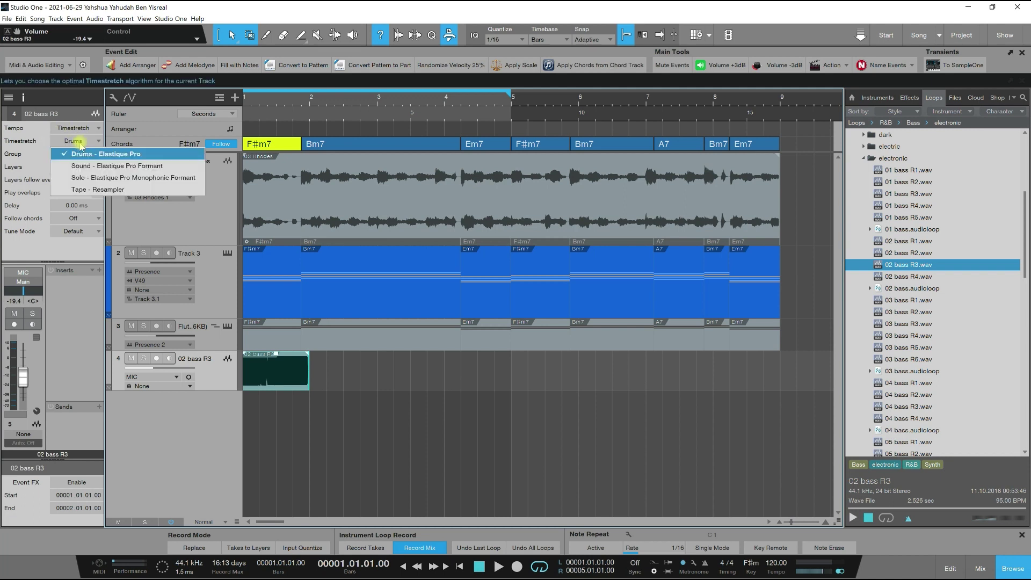
pyautogui.click(40, 154)
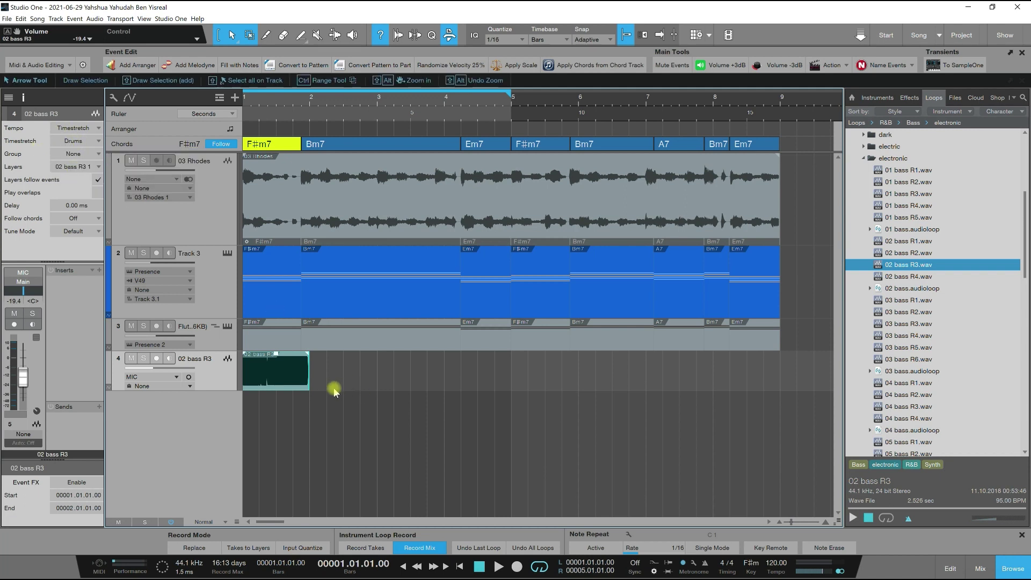
# Stretch the bass event to the start of bar 5 and listen to it with all tracks several times
pyautogui.moveTo(310, 385); pyautogui.dragTo(514, 420)
pyautogui.press('space')
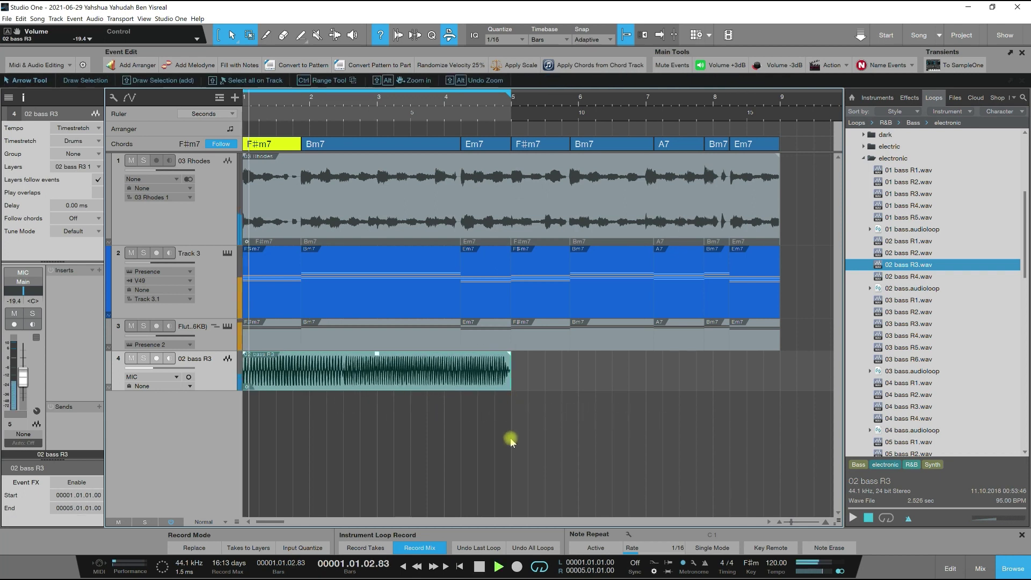
pyautogui.press('space')
pyautogui.press('space')
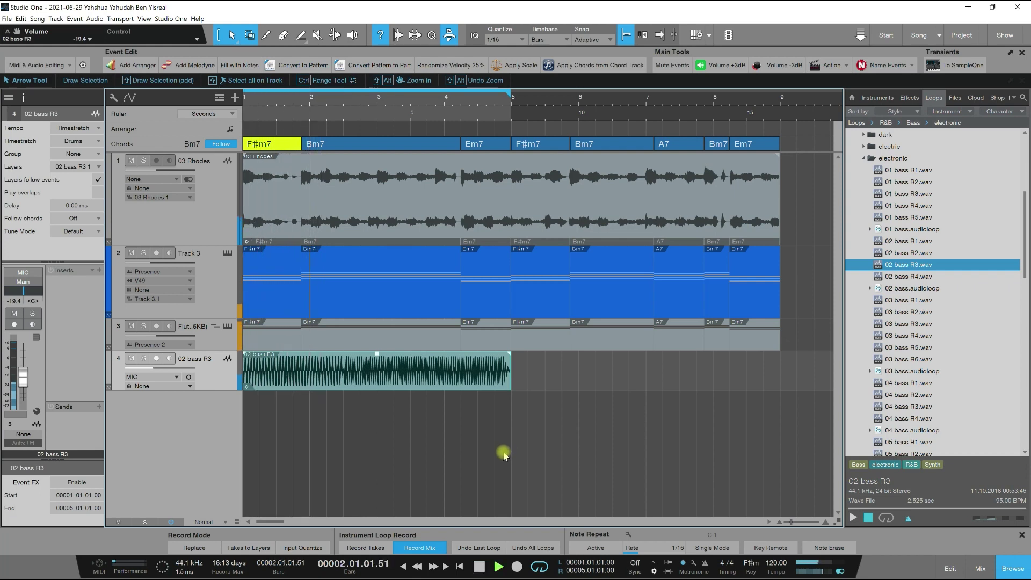
pyautogui.press('space')
pyautogui.press('space')
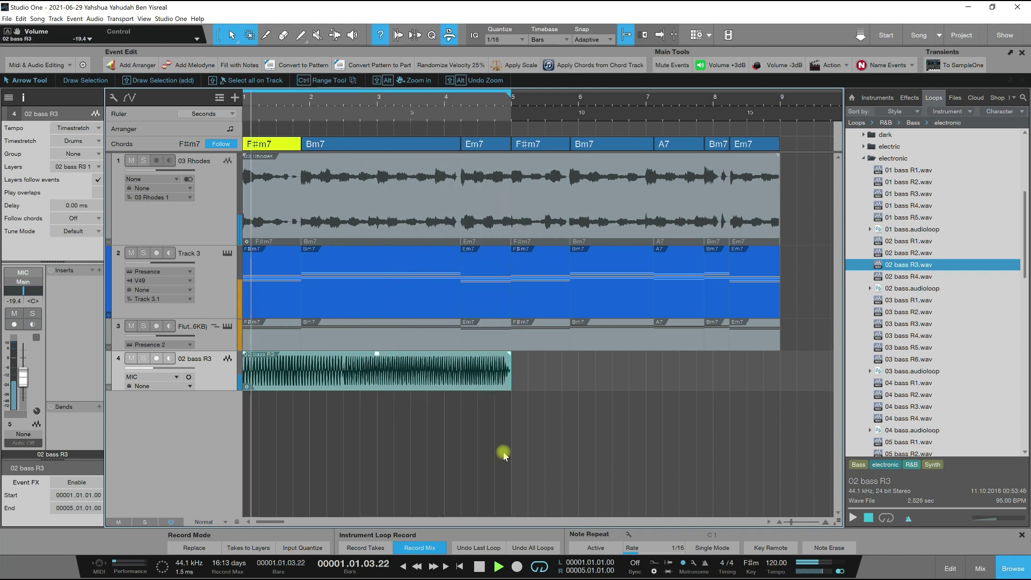
pyautogui.press('space')
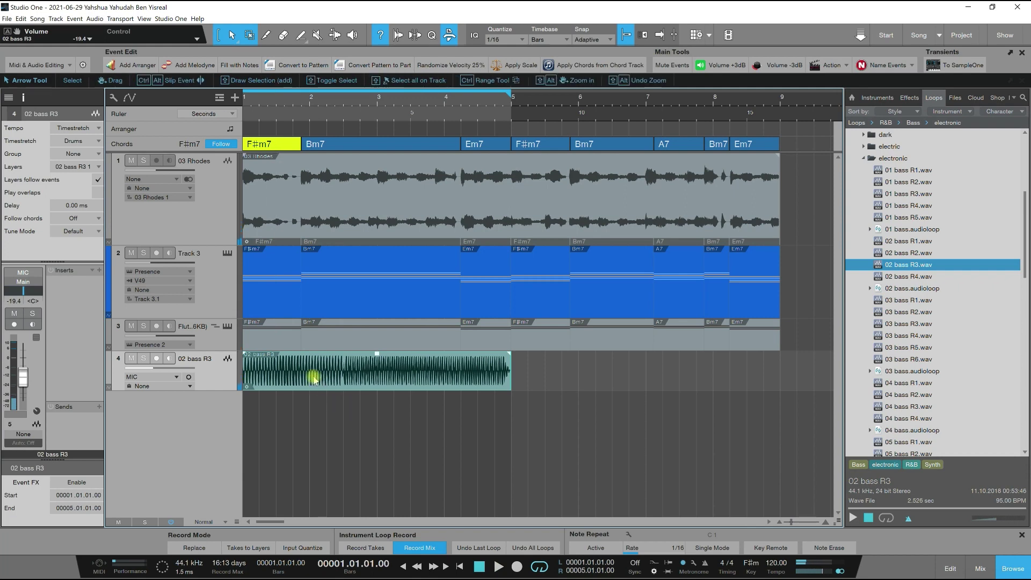
# Detect the chords of the bass event, then open it in the audio editor and select its first chord
pyautogui.rightClick(283, 379)
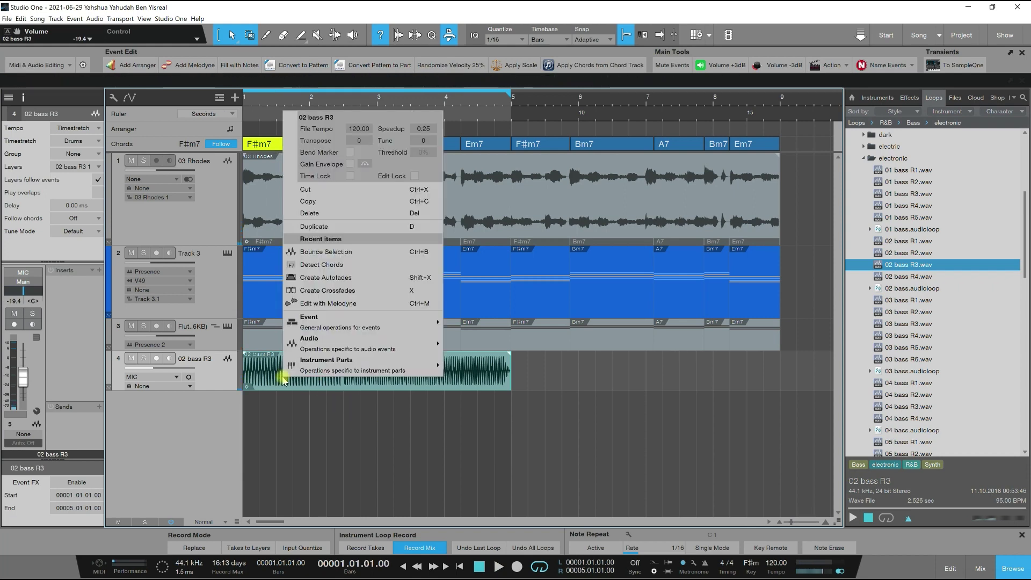
pyautogui.click(312, 264)
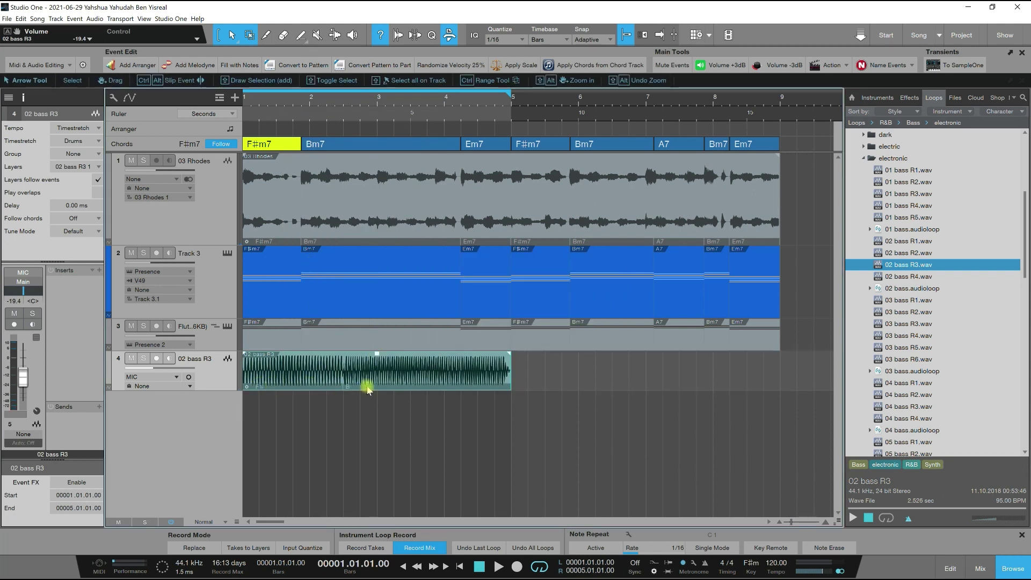
pyautogui.doubleClick(299, 371)
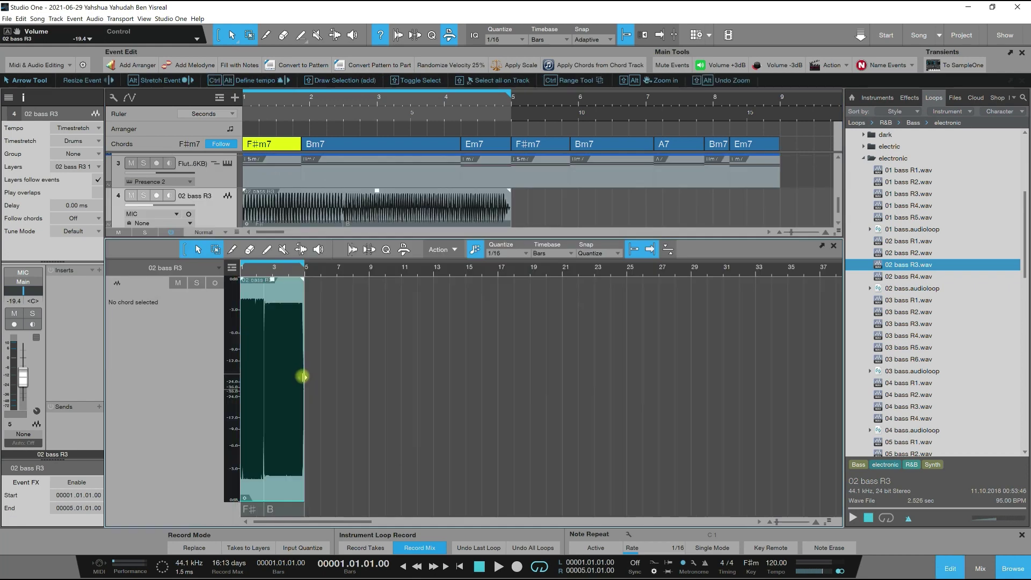
pyautogui.moveTo(243, 273); pyautogui.dragTo(415, 504)
pyautogui.click(417, 509)
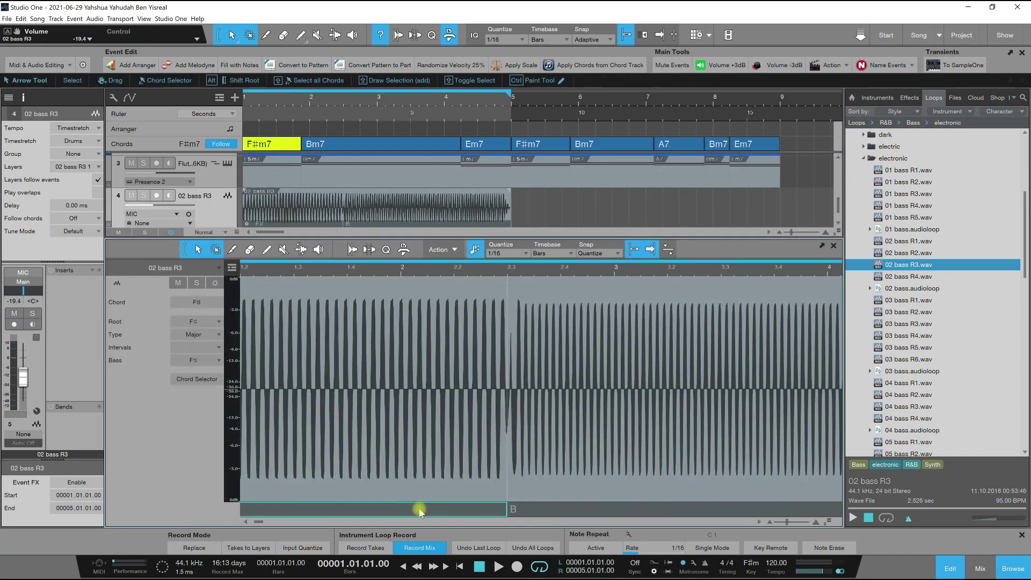
# Examine both detected bass chords in the Chord Selector, then close it and the audio editor
pyautogui.doubleClick(420, 511)
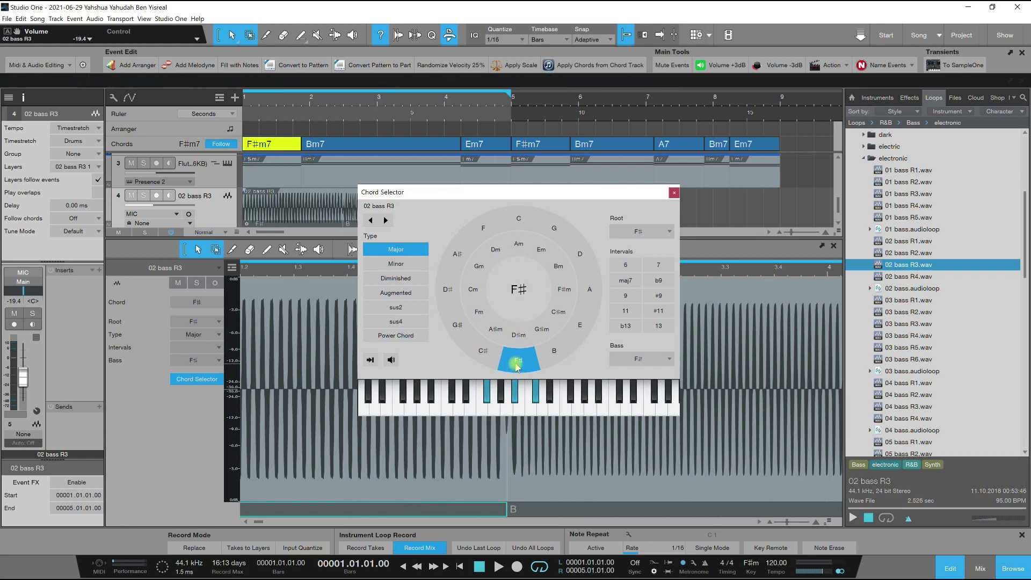
pyautogui.click(569, 509)
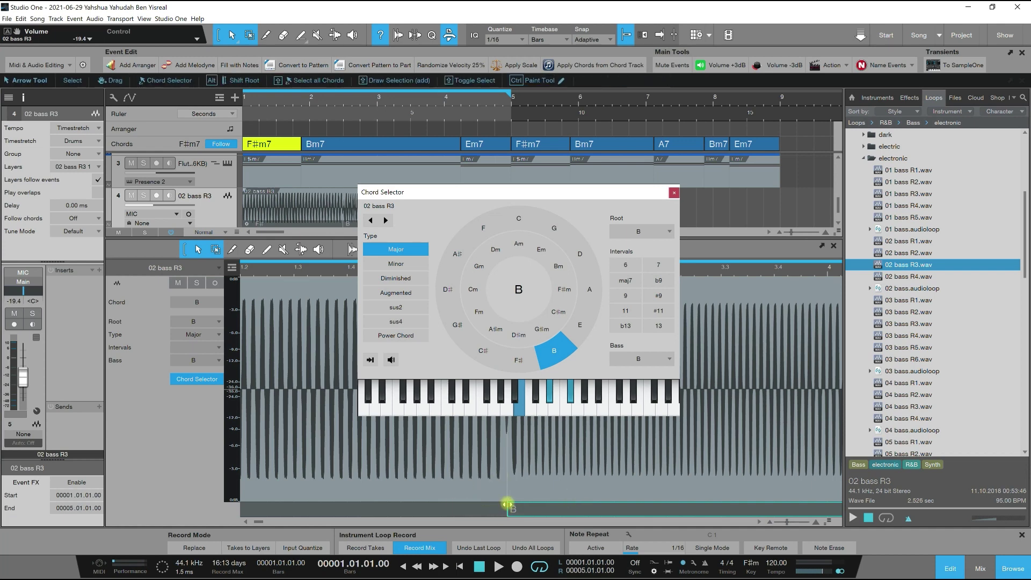
pyautogui.click(674, 193)
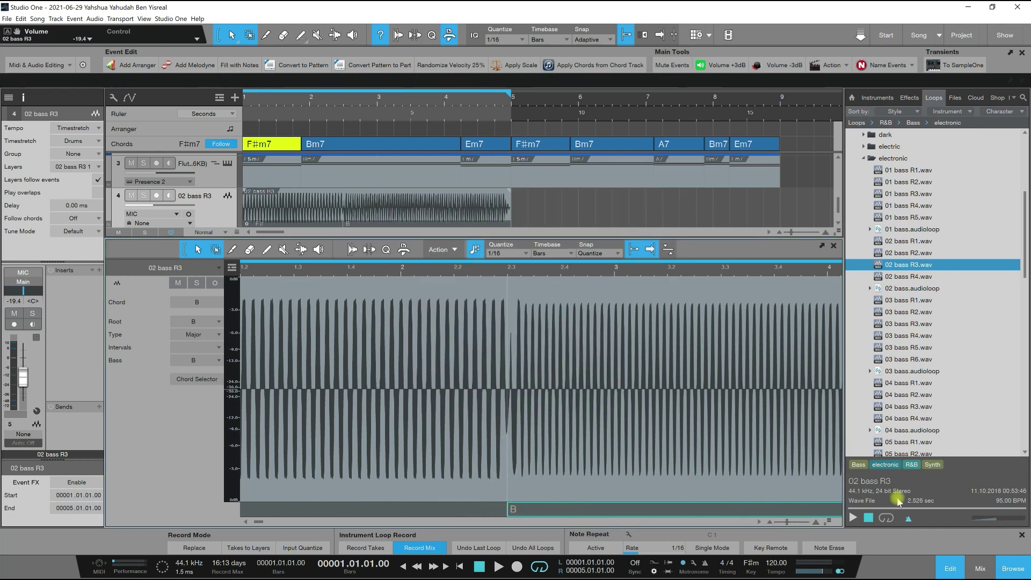
pyautogui.click(943, 568)
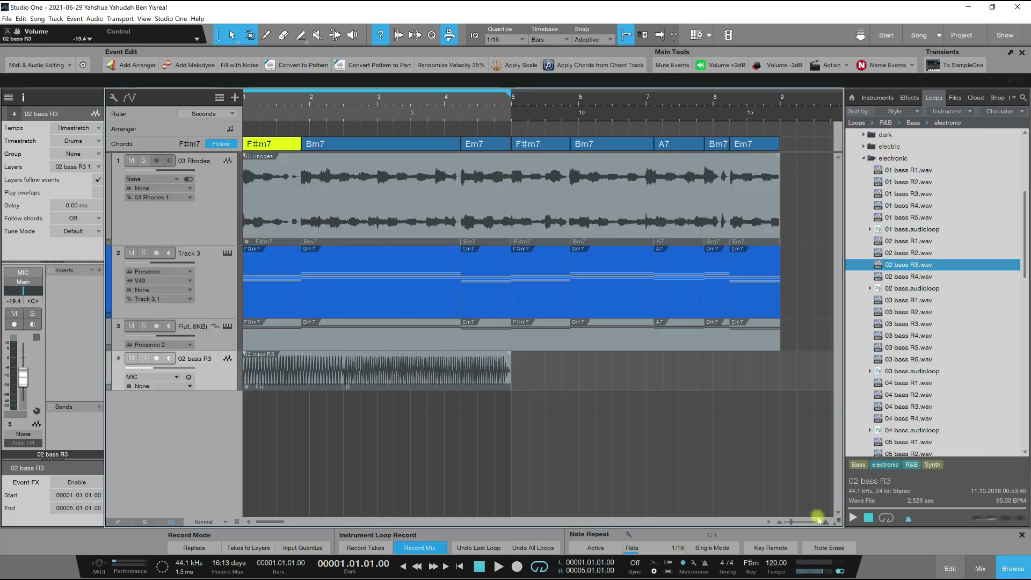
pyautogui.click(295, 380)
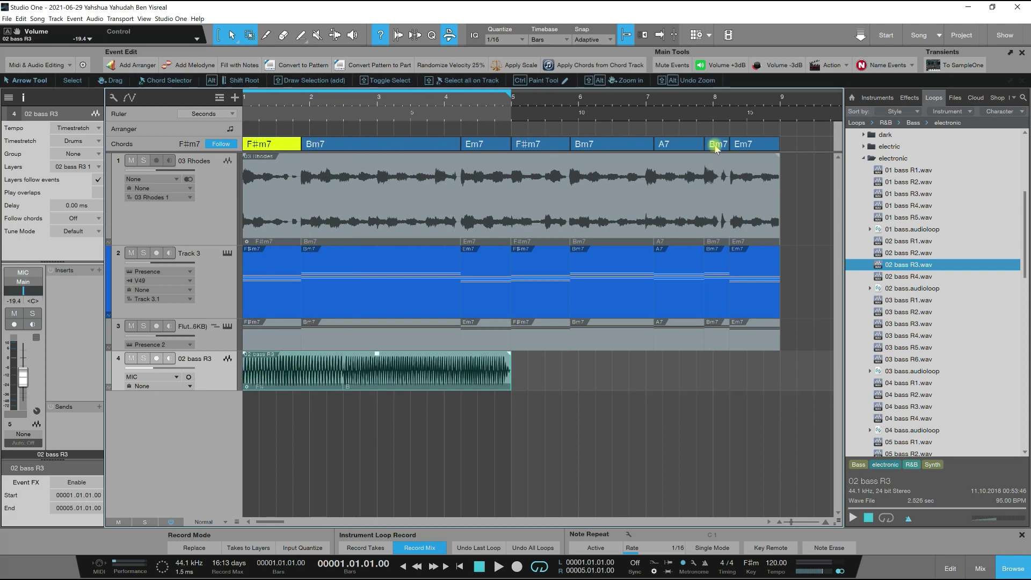
pyautogui.click(326, 216)
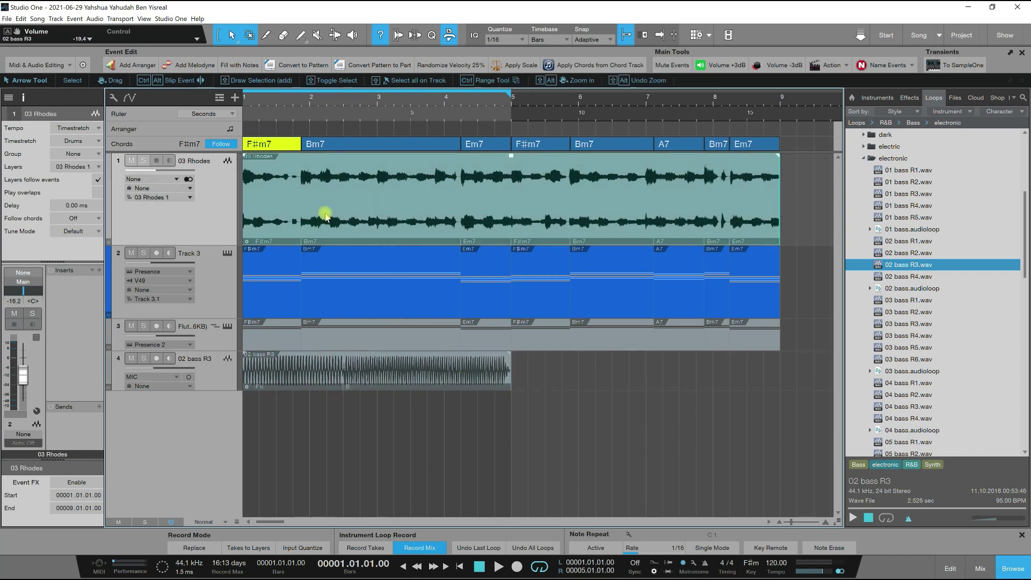
pyautogui.click(258, 376)
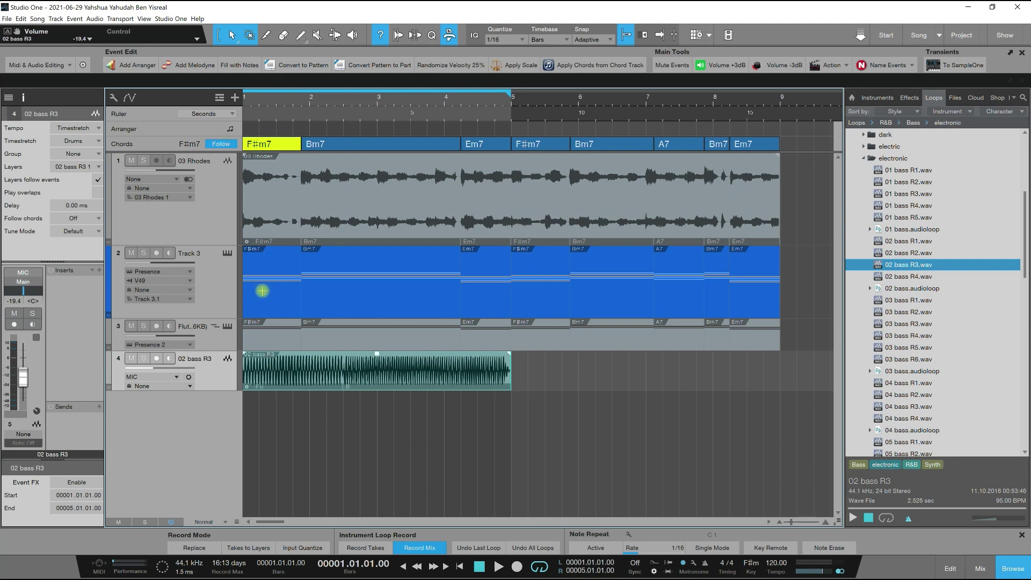
pyautogui.rightClick(288, 375)
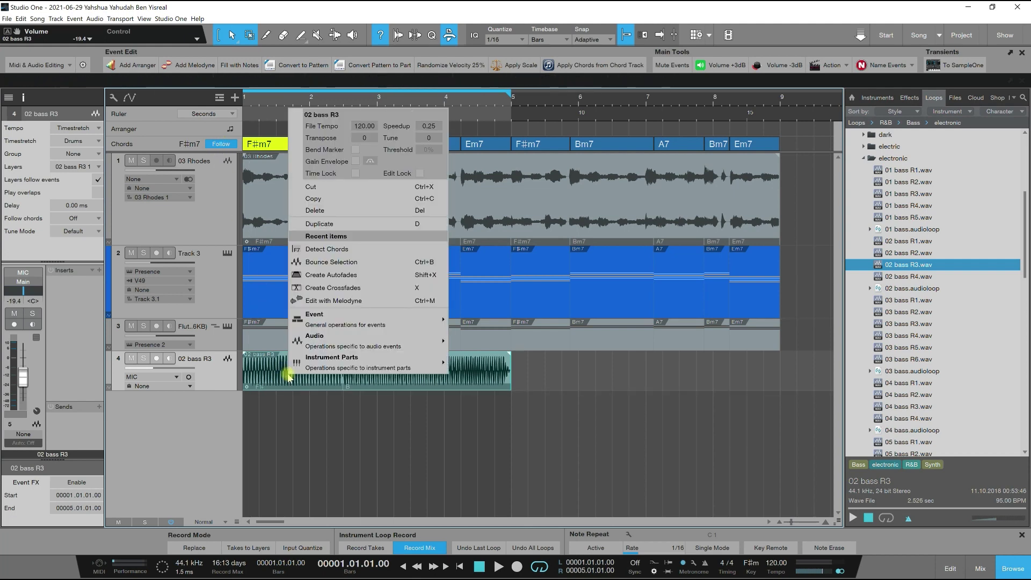
pyautogui.moveTo(340, 342)
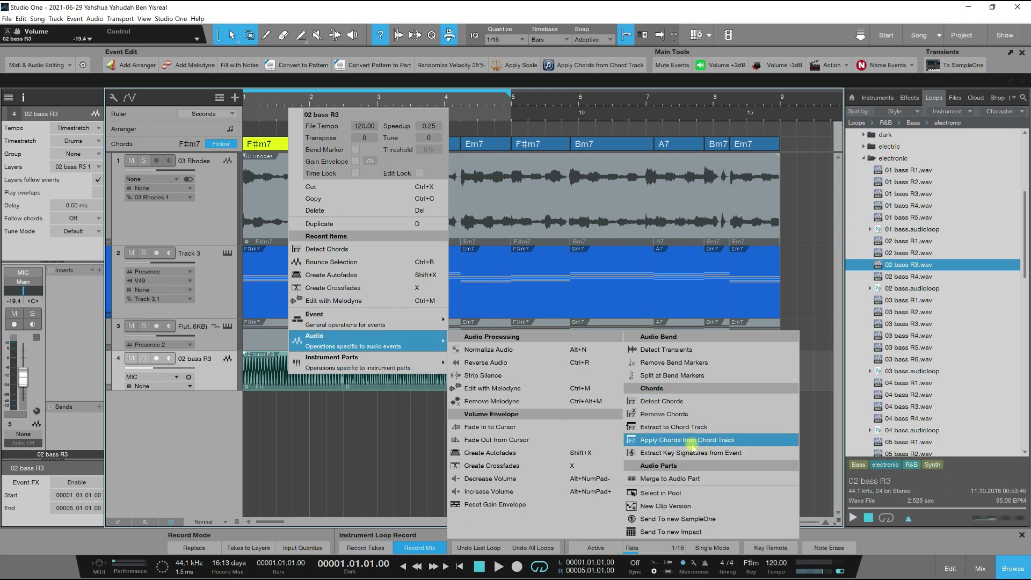
pyautogui.click(215, 410)
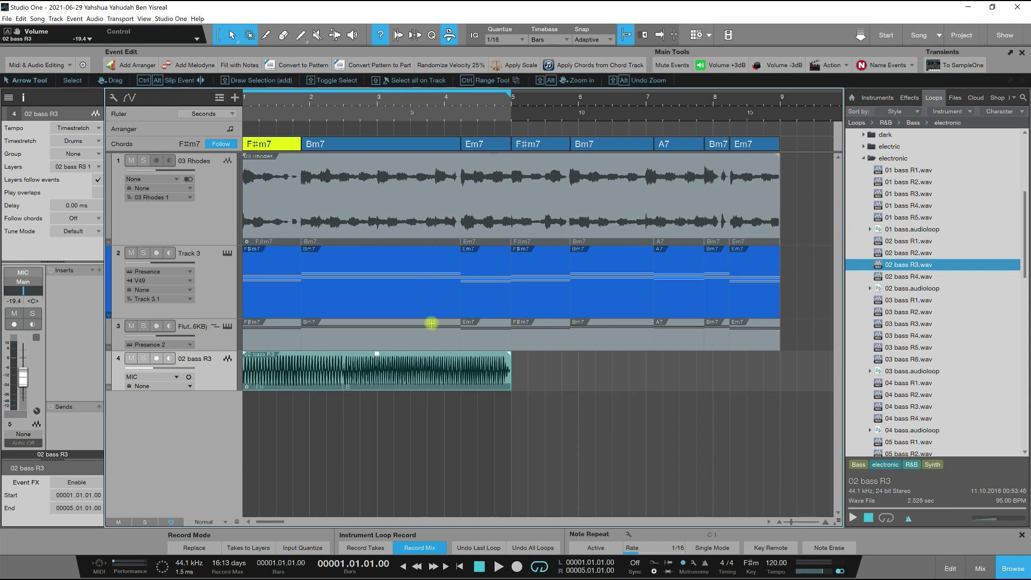
# Try applying the chords from the chord track to the bass event, listen to the result, and undo it
pyautogui.click(572, 65)
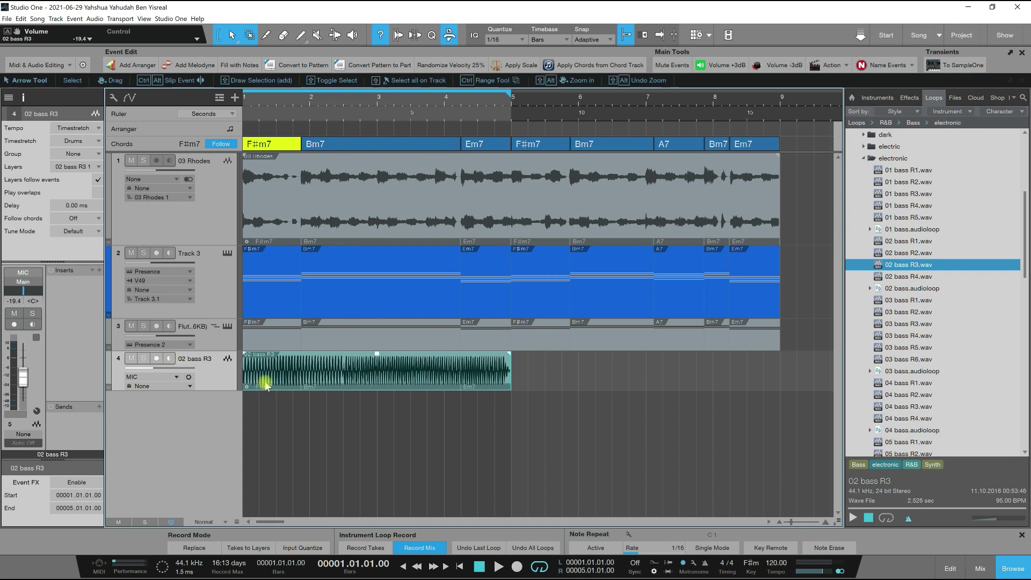
pyautogui.press('space')
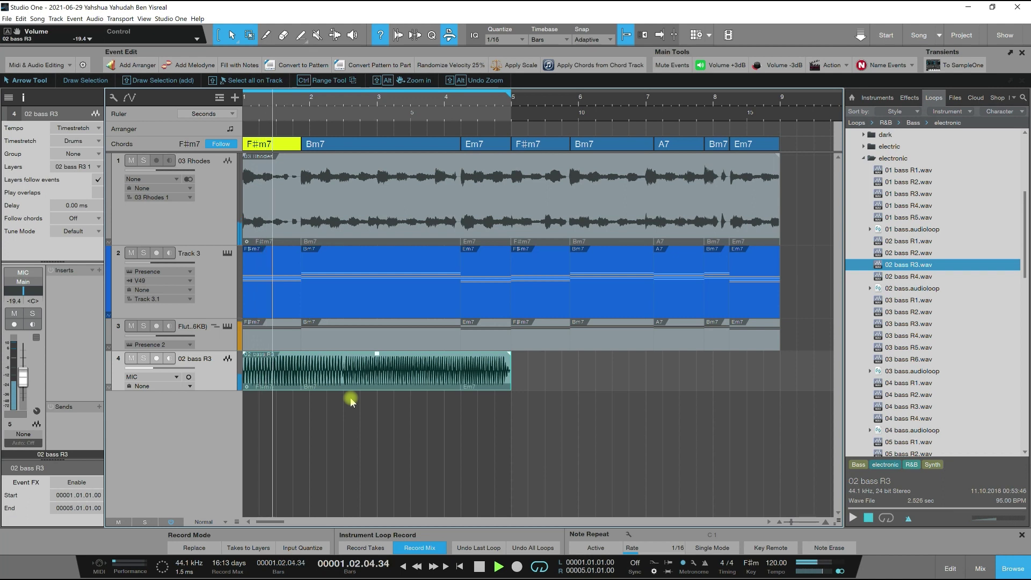
pyautogui.press('space')
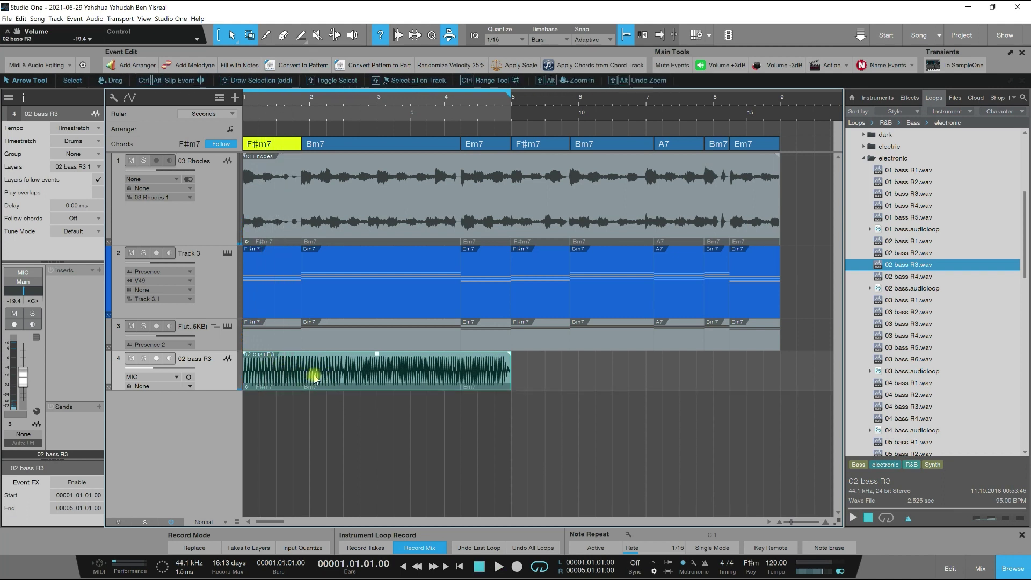
pyautogui.press('ctrl')
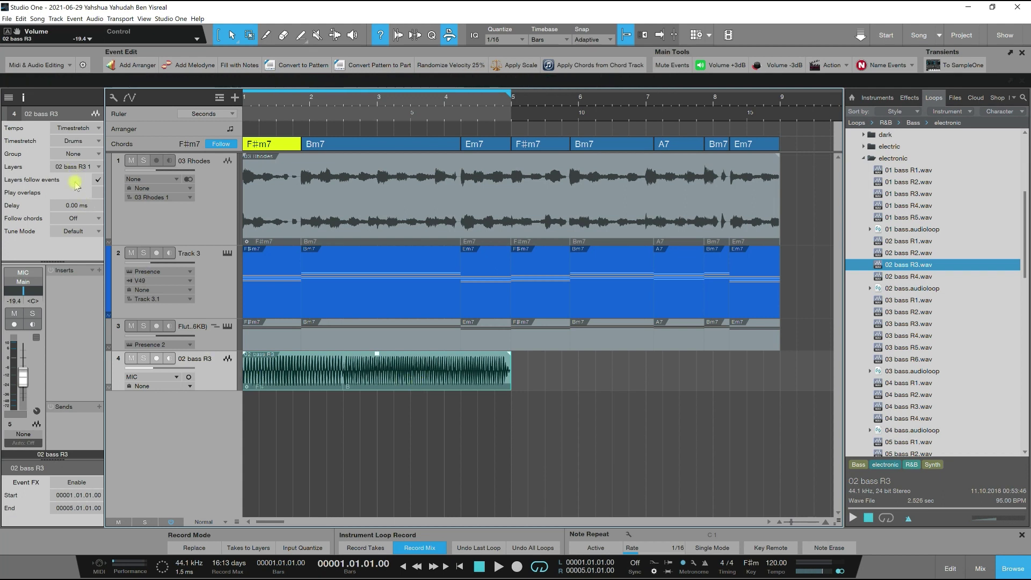
# Set the bass track's tune mode to Bass Guitar, leaving its follow chords mode Off
pyautogui.click(78, 221)
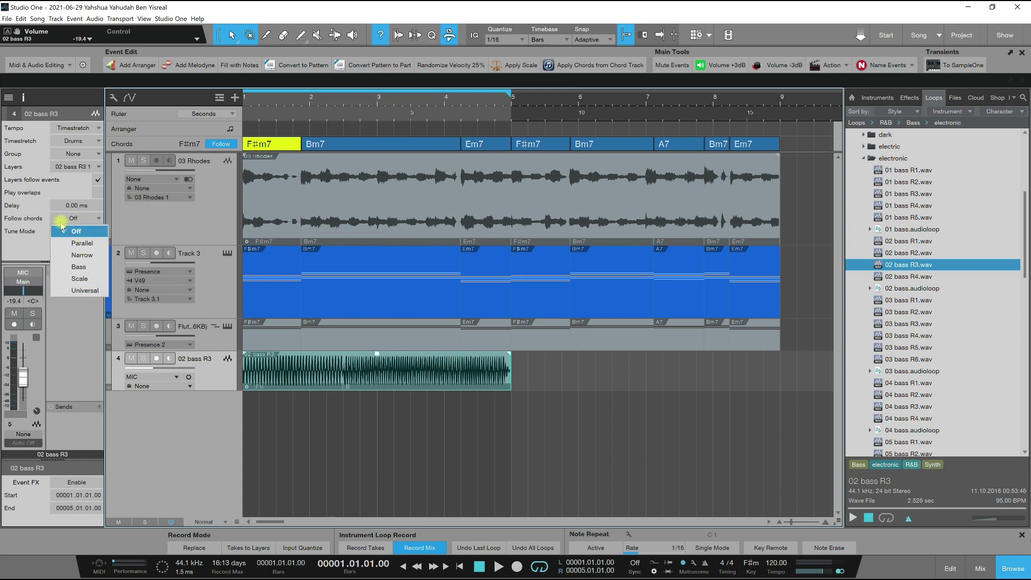
pyautogui.click(46, 218)
pyautogui.click(78, 233)
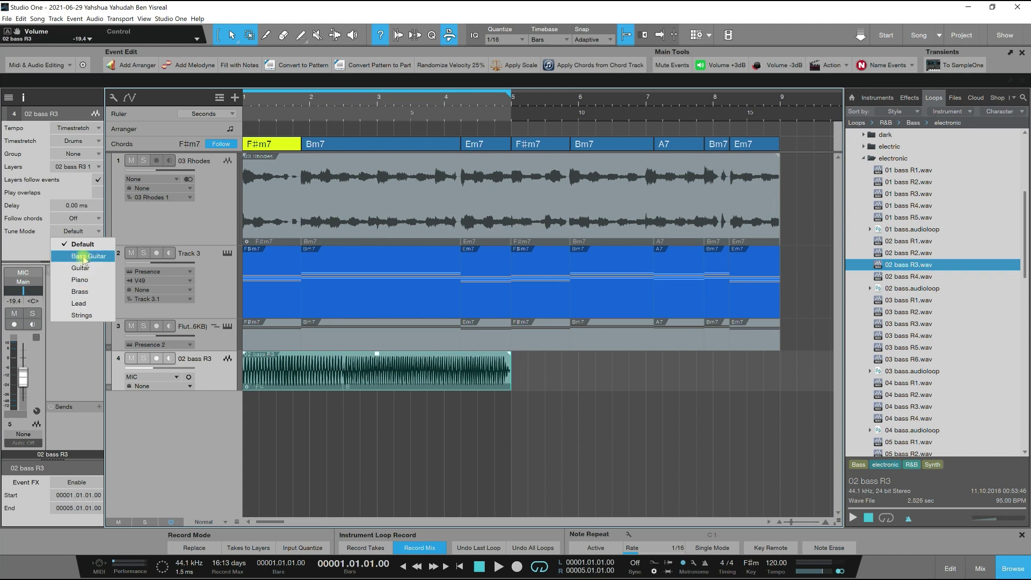
pyautogui.click(84, 258)
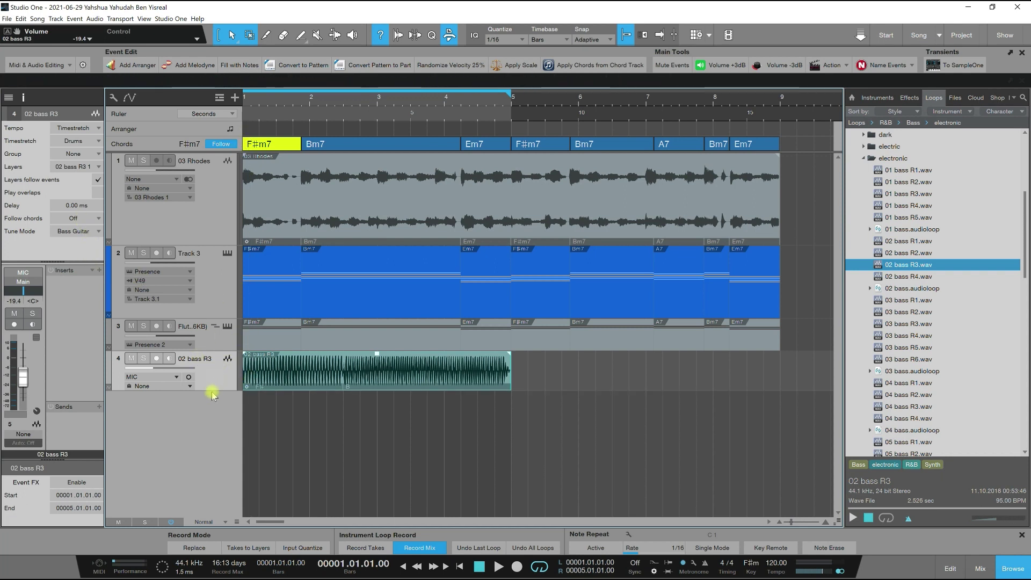
# Enlarge the bass track's height and inspect its waveform and detected chords
pyautogui.moveTo(211, 390); pyautogui.dragTo(214, 460)
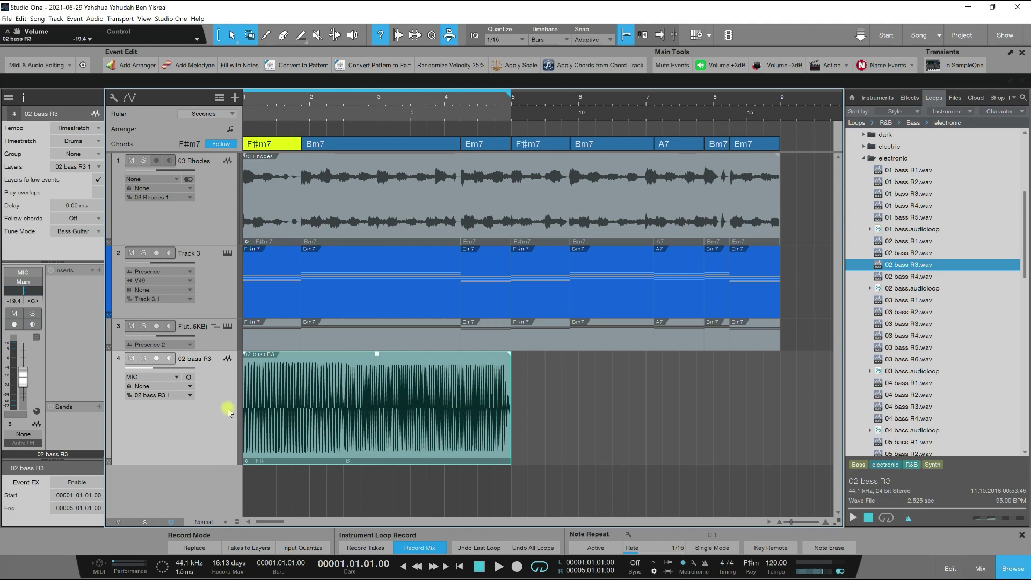
pyautogui.scroll(4, 244, 117)
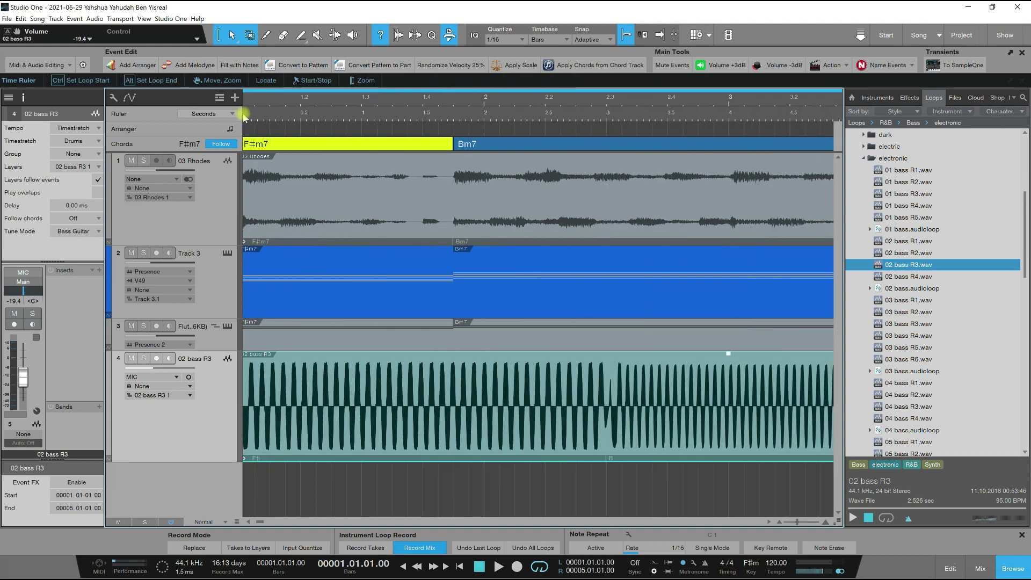
pyautogui.scroll(-2, 243, 116)
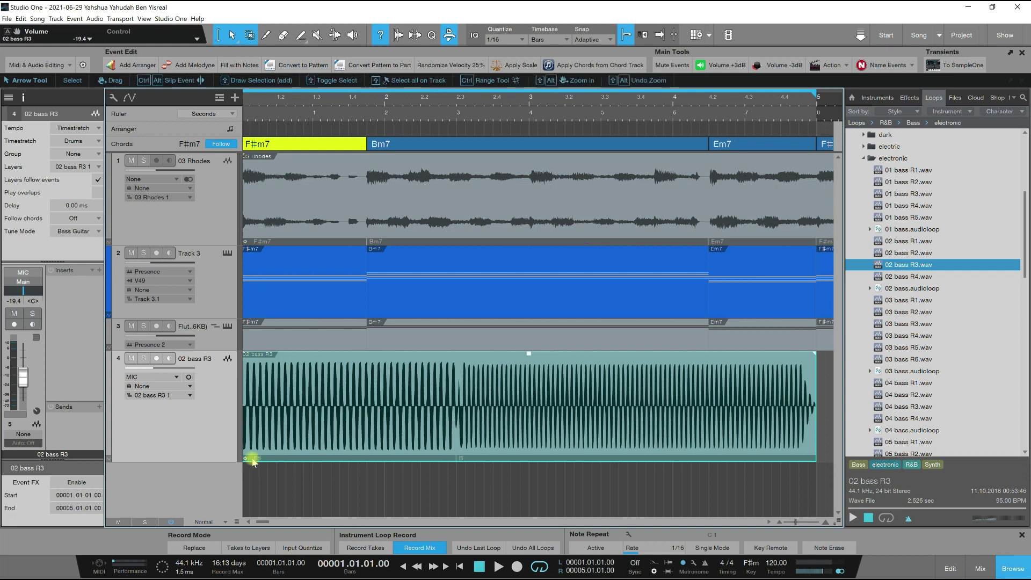
# Set the bass track to follow chords in Parallel mode and listen to it with all tracks
pyautogui.click(81, 231)
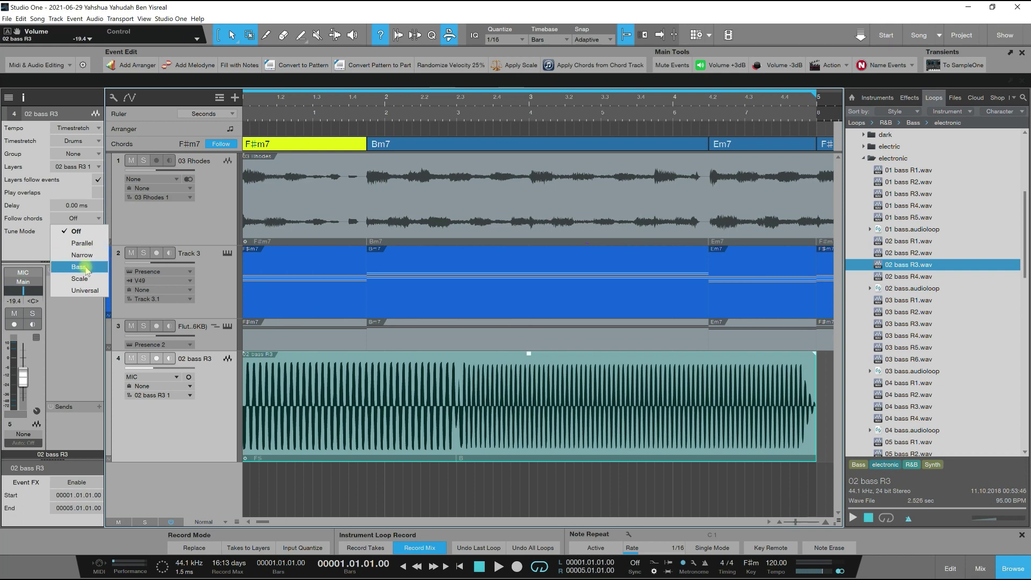
pyautogui.click(82, 243)
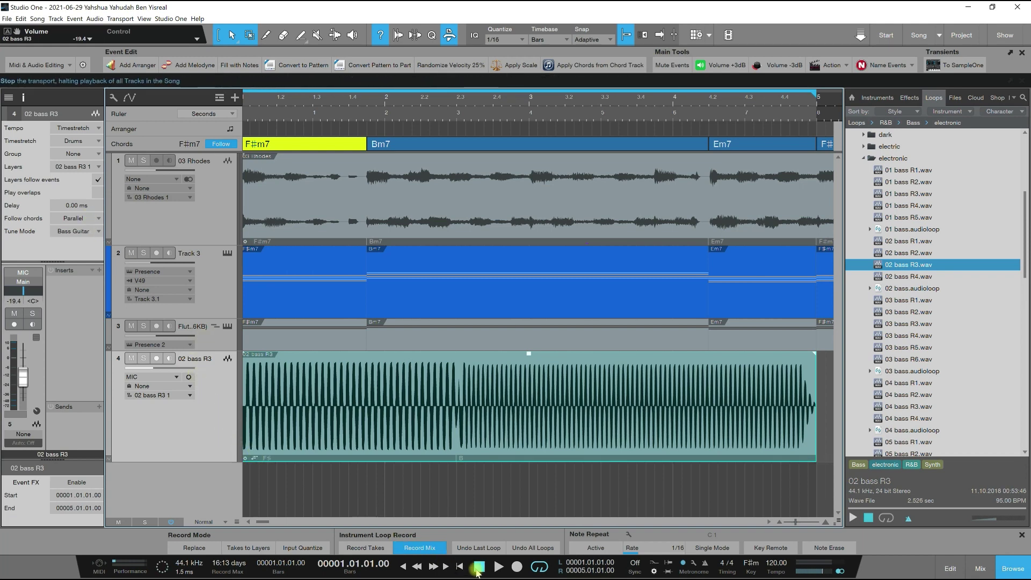
pyautogui.press('space')
pyautogui.press('w')
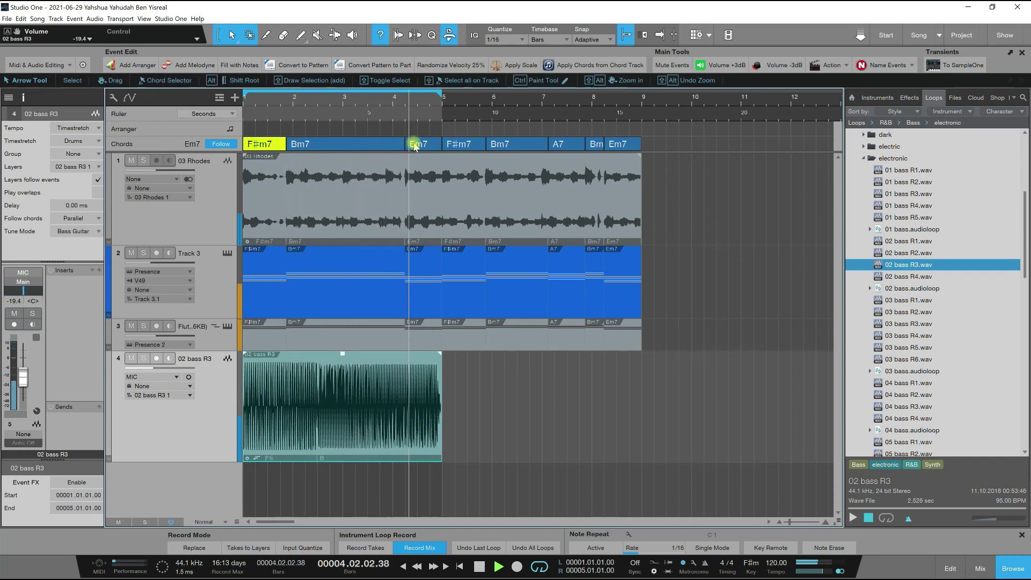
pyautogui.press('space')
# Switch the bass track's follow chords mode to Narrow and play the song to hear the effect
pyautogui.click(69, 217)
pyautogui.click(75, 251)
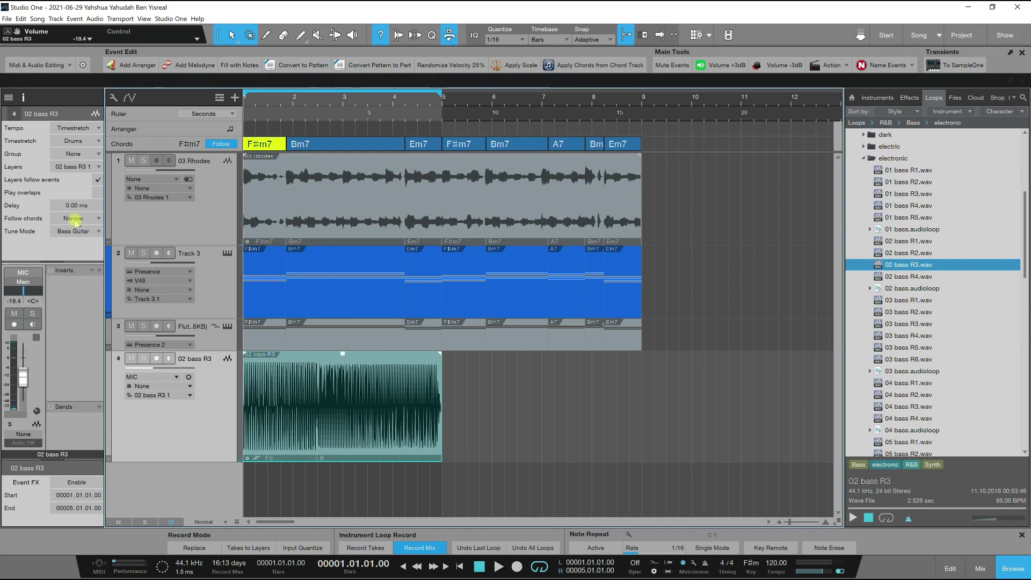
pyautogui.click(498, 567)
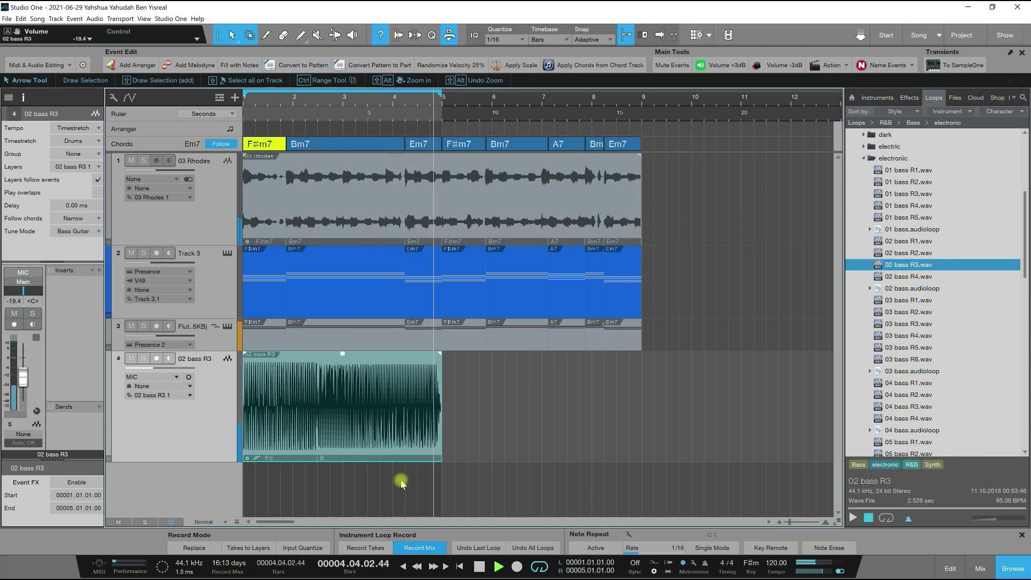
pyautogui.press('space')
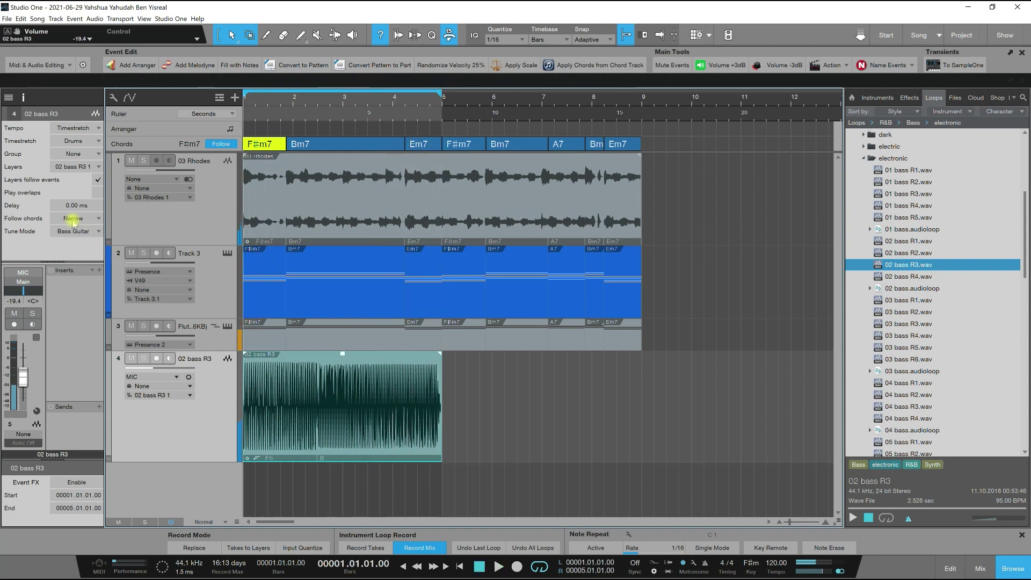
# Set the bass track's follow chords mode to Bass and listen to the result
pyautogui.click(75, 218)
pyautogui.click(79, 267)
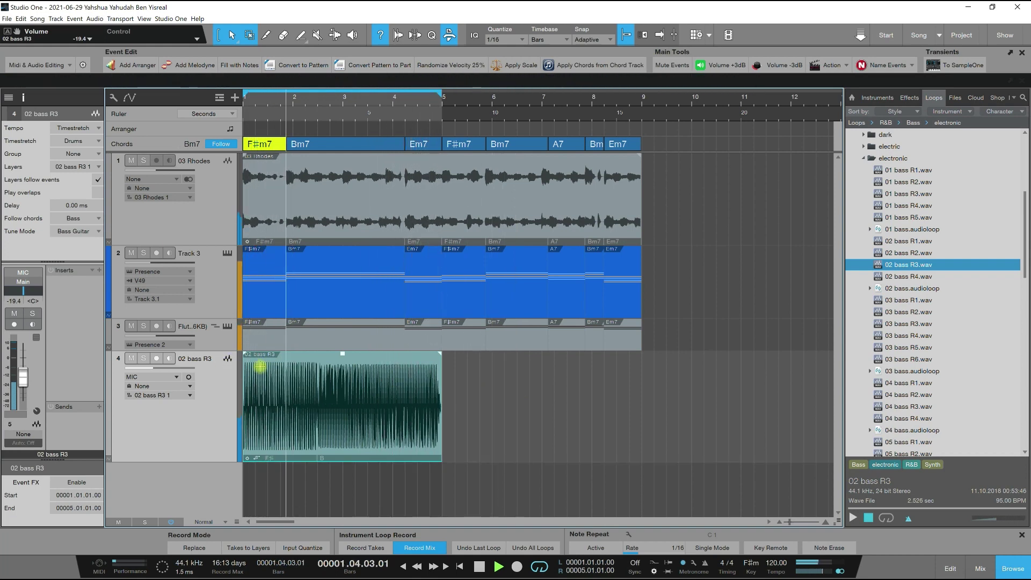
pyautogui.press('space')
pyautogui.click(79, 219)
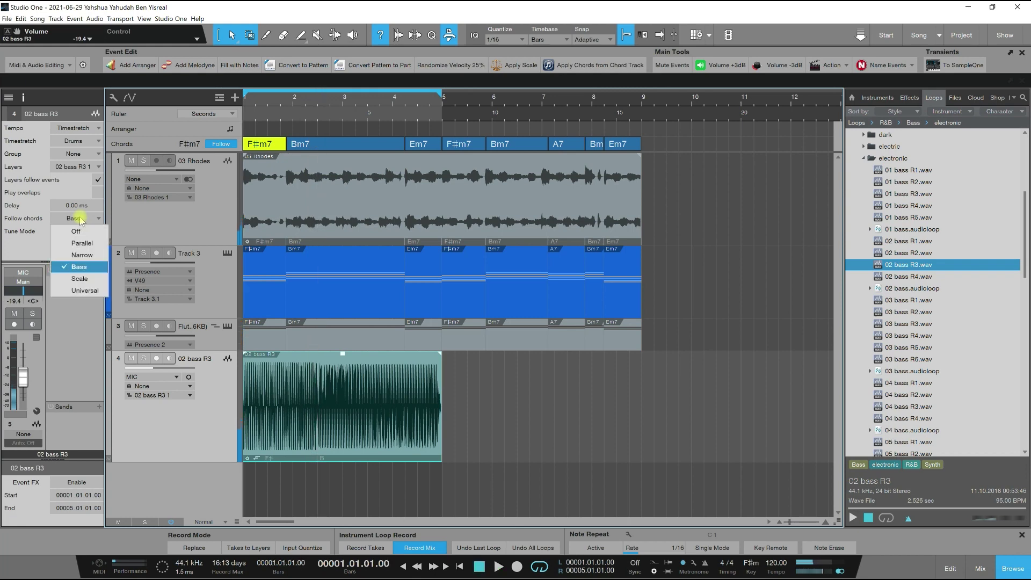
pyautogui.click(42, 241)
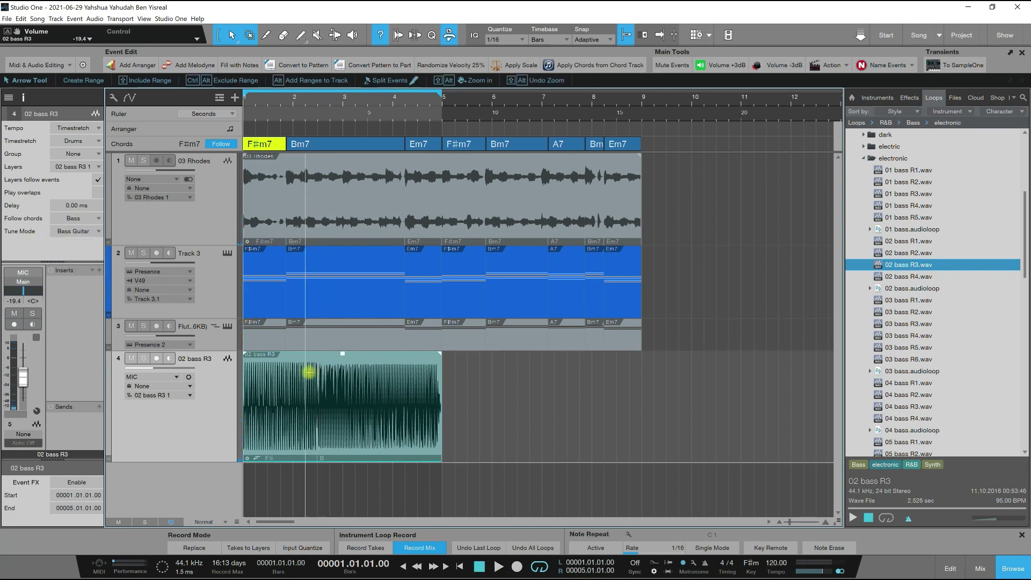
pyautogui.click(1012, 569)
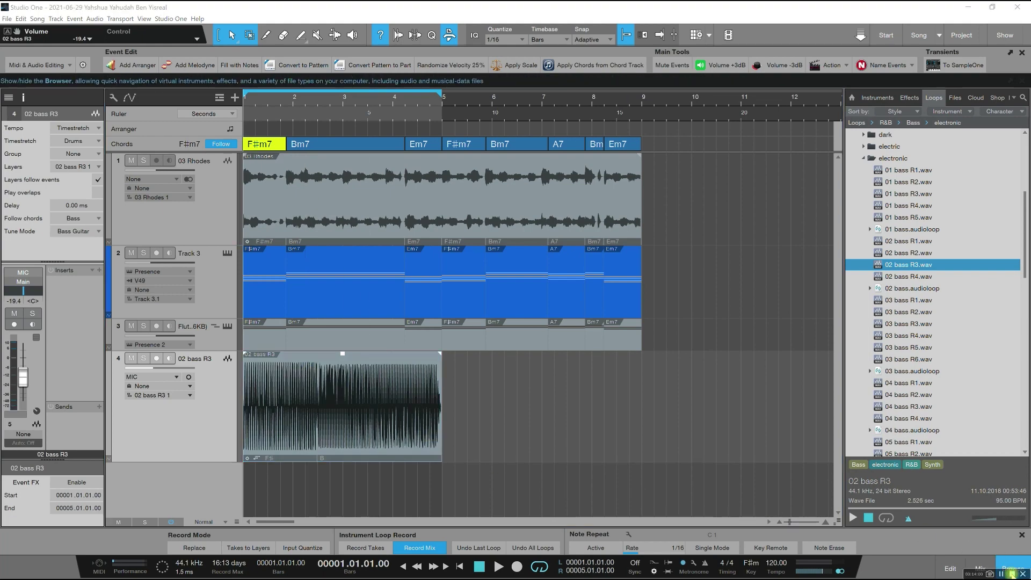